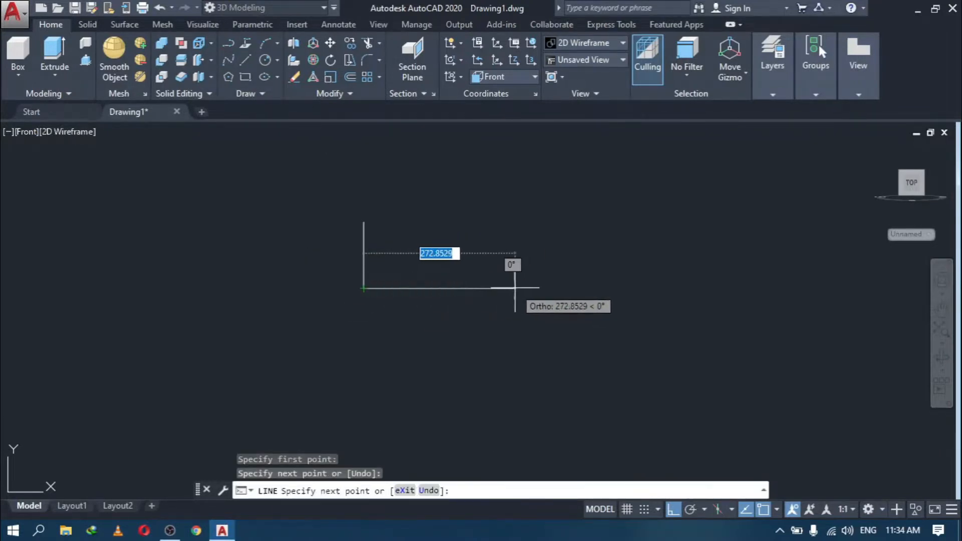
Step: Draw a right trapezoid from the existing vertical line, with a base about 273 units long, a shorter top edge and a sloping side
click(515, 288)
click(363, 221)
key(Return)
click(448, 256)
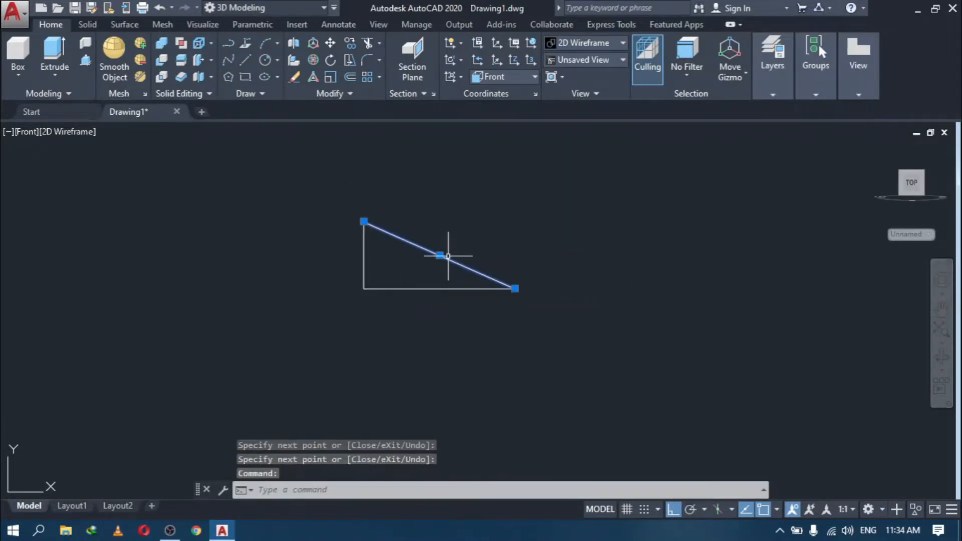
click(245, 61)
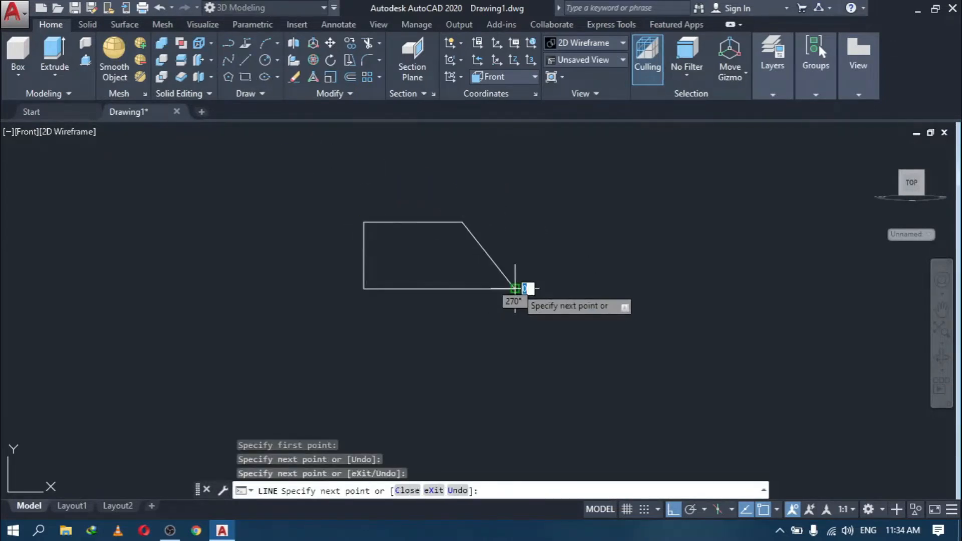
key(Return)
Step: Stretch the trapezoid's lower right corner outward to lengthen the base and the sloping side together
scroll(452, 262, up, 4)
click(431, 373)
click(441, 371)
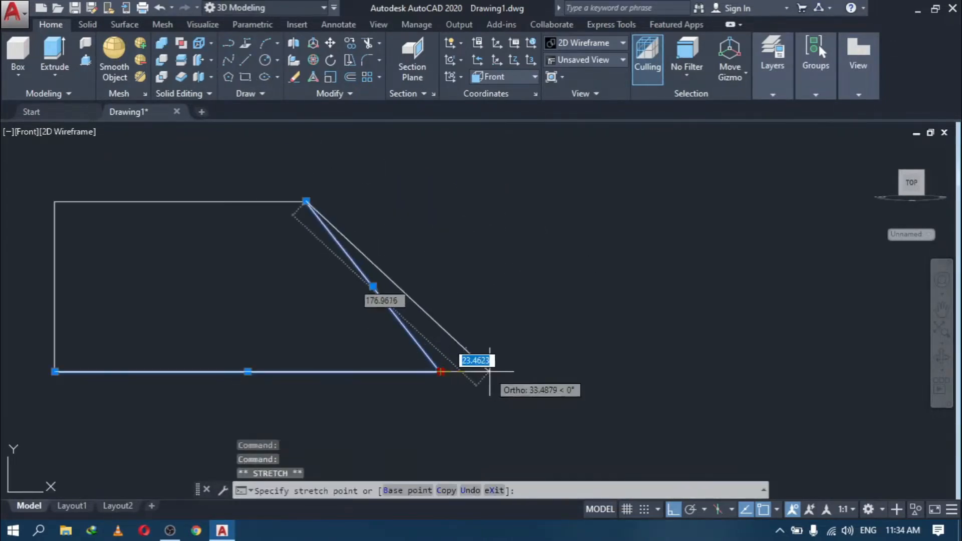
scroll(554, 333, down, 4)
Step: Copy the trapezoid's top, vertical and base edges horizontally to the right, leaving out the sloping side
drag(539, 405, 335, 237)
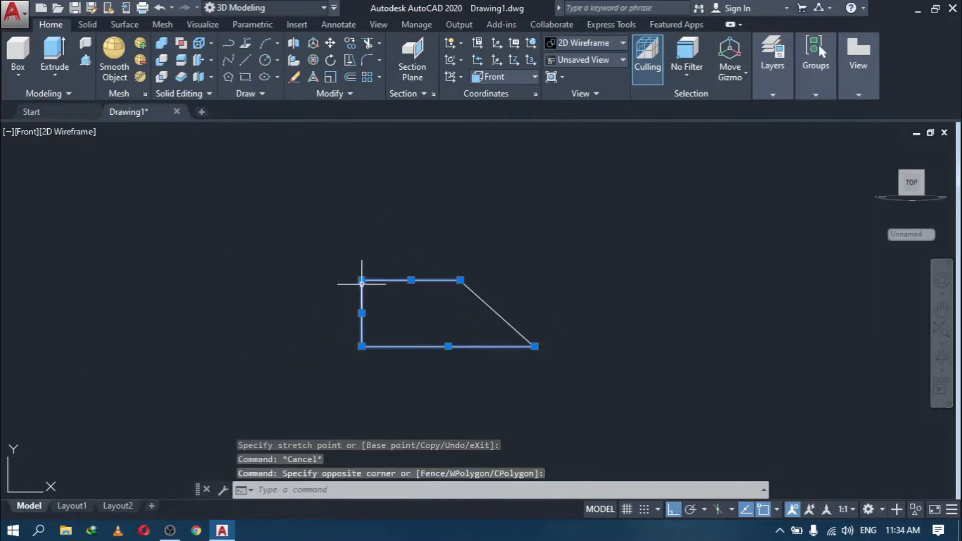
click(350, 44)
click(362, 280)
click(576, 280)
key(Escape)
Step: In the front view with Ortho off, close the copied outline with an outward-bent two-segment line from the top edge to the base
shift+middle_drag(601, 338, 577, 391)
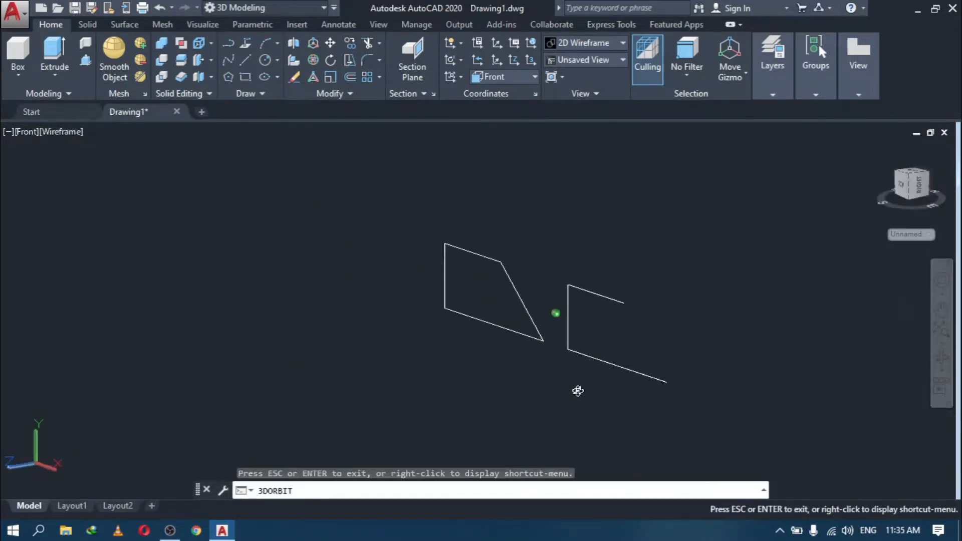
click(48, 131)
click(95, 227)
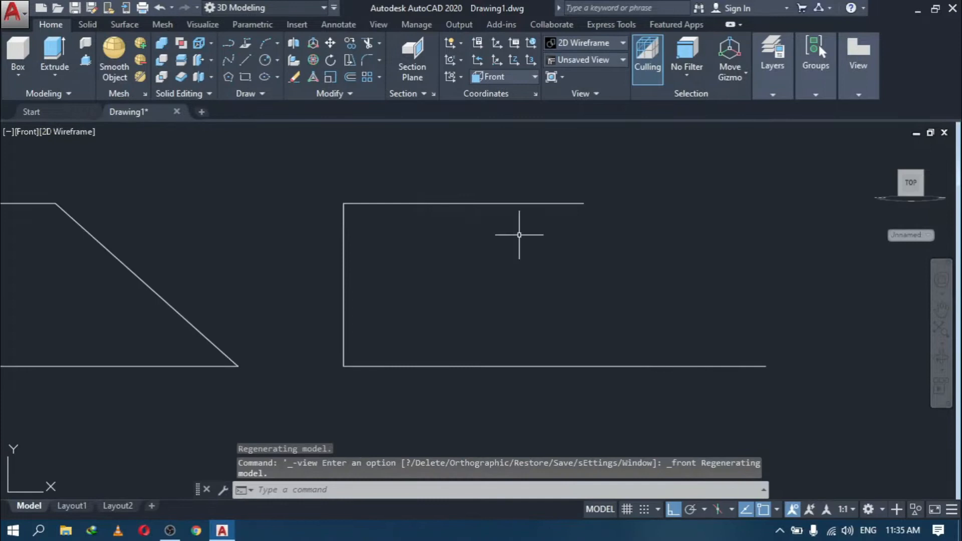
click(245, 60)
click(565, 214)
click(673, 509)
click(647, 260)
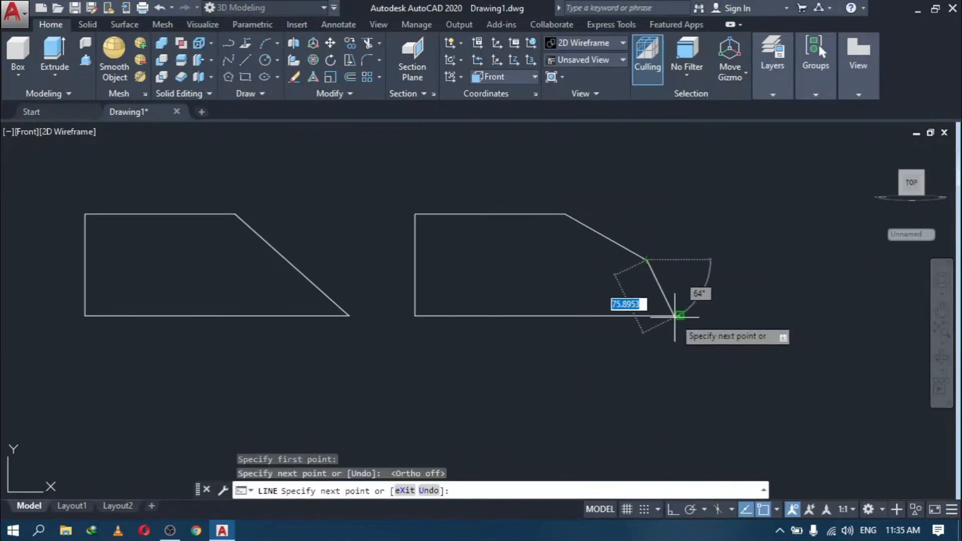
click(680, 315)
key(Escape)
Step: Join all the lines of both outlines into closed polylines
shift+middle_drag(892, 346, 678, 376)
click(678, 376)
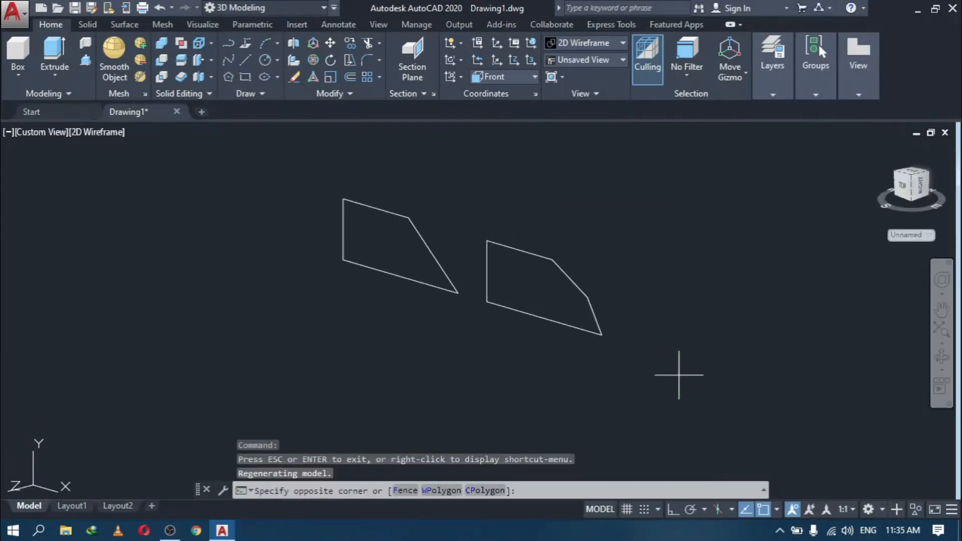
click(228, 157)
text(j)
key(Return)
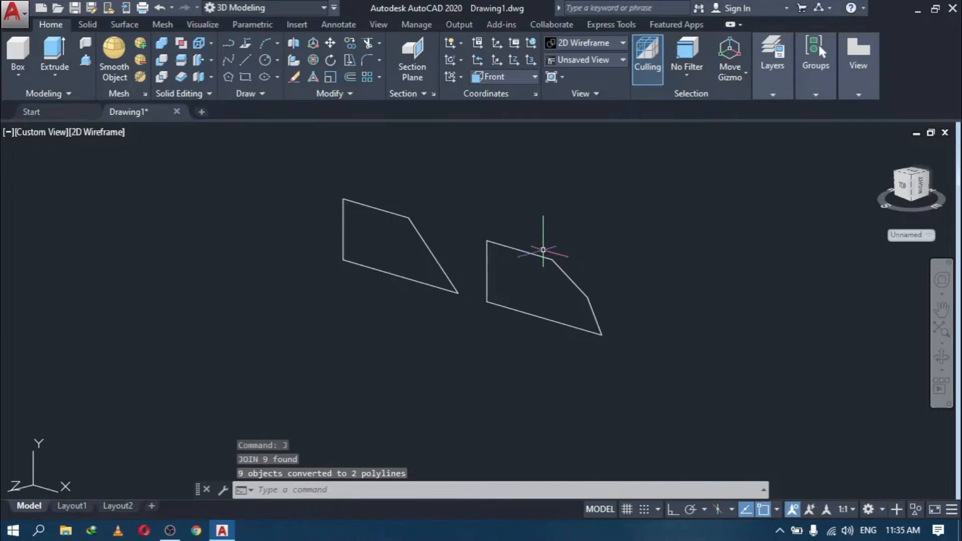
Step: Move the trapezoid onto the five-sided outline so that their upper left corners coincide
click(329, 44)
click(361, 204)
key(Return)
click(344, 198)
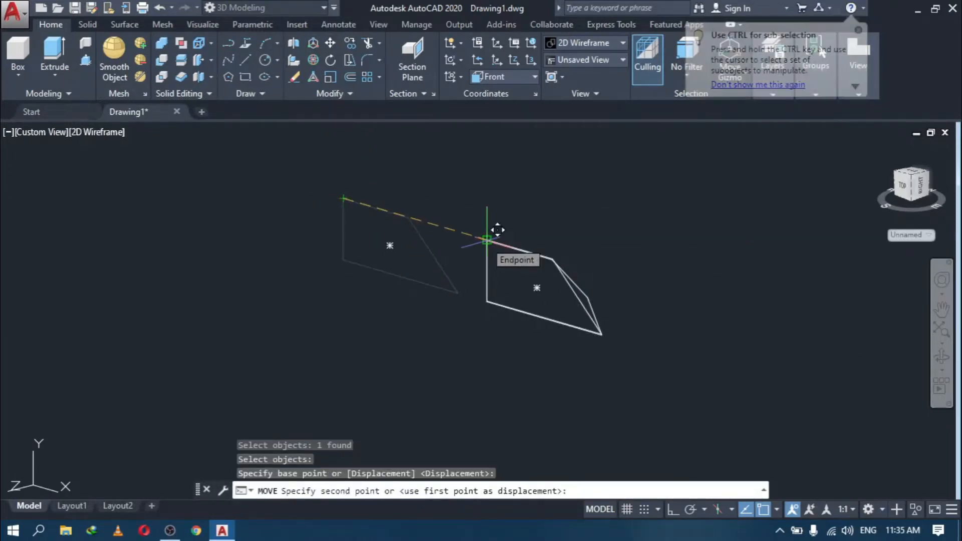
click(487, 241)
Step: With Ortho on, 3D-rotate the five-sided outline by -90° about the vertical axis through the shared upper corner
scroll(581, 247, up, 4)
middle_drag(462, 274, 464, 222)
key(F8)
click(576, 300)
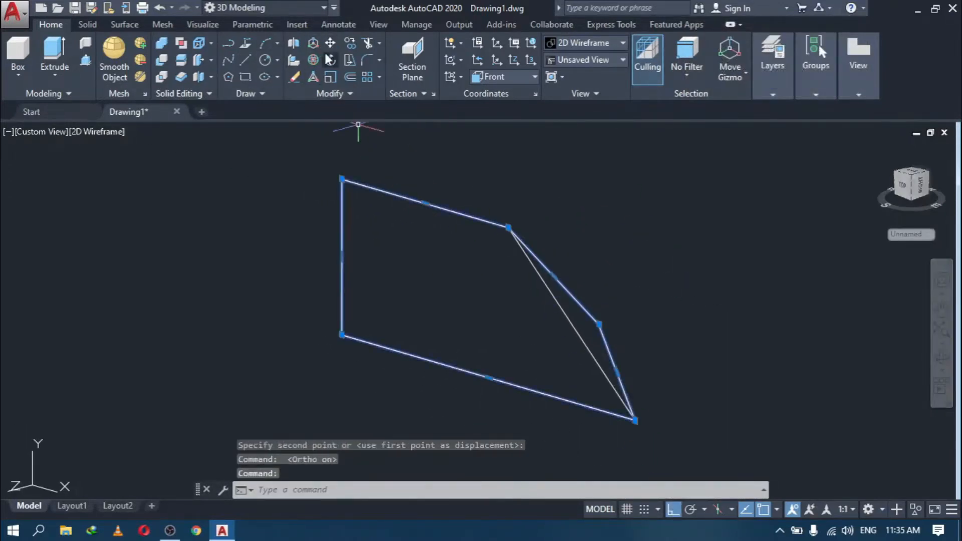
click(313, 60)
text(-90)
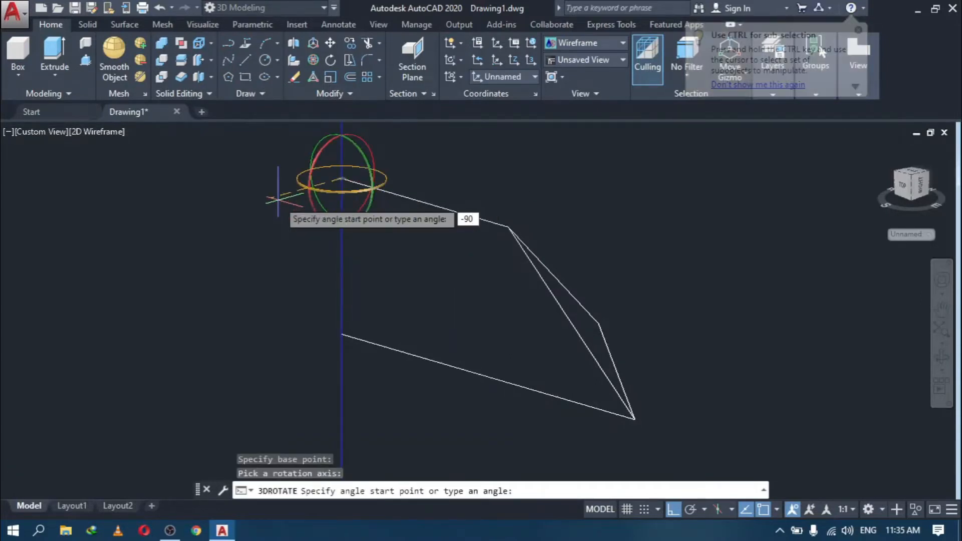
key(Return)
Step: Draw a continuous zigzag of lines connecting the corners and edge points of the bent profile to those of the trapezoid's sloping side
shift+middle_drag(644, 389, 408, 286)
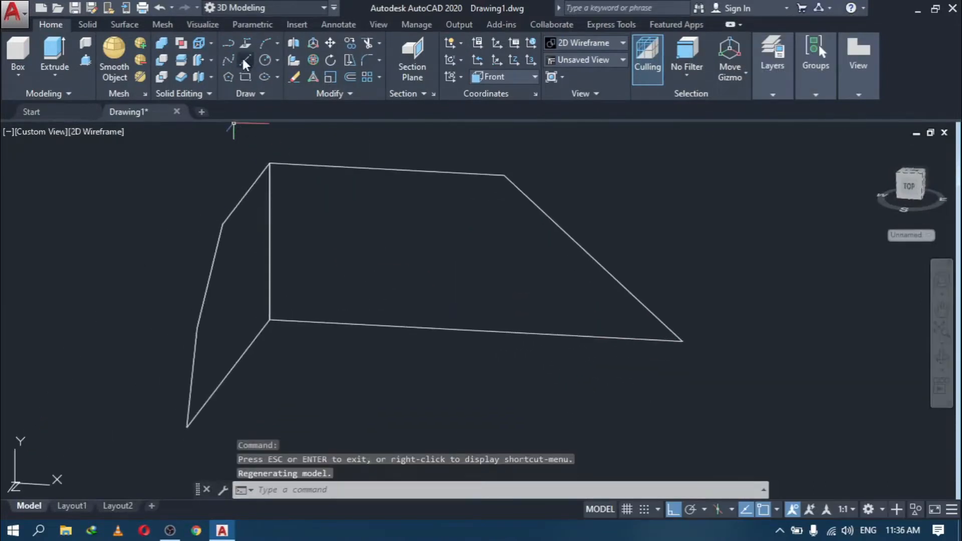
click(245, 61)
click(223, 224)
click(505, 176)
click(210, 276)
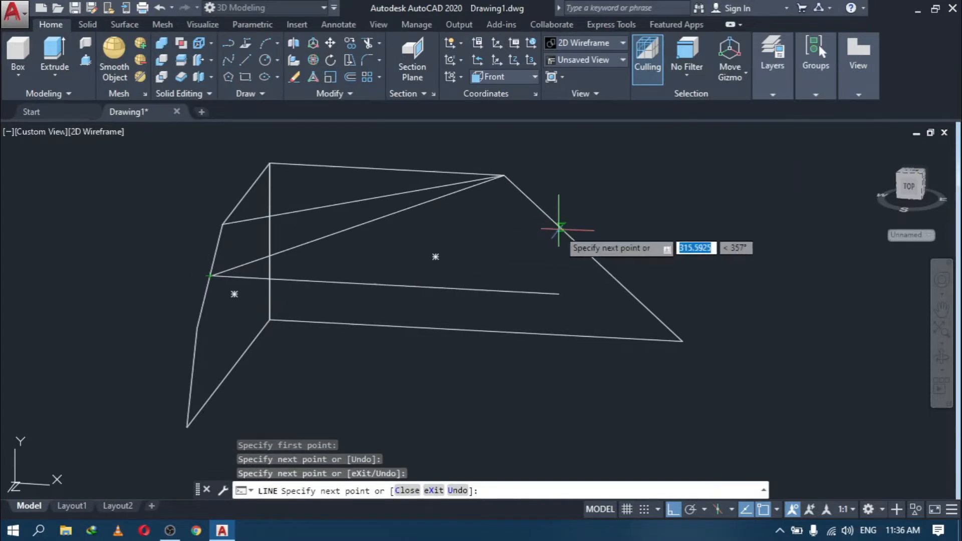
click(573, 241)
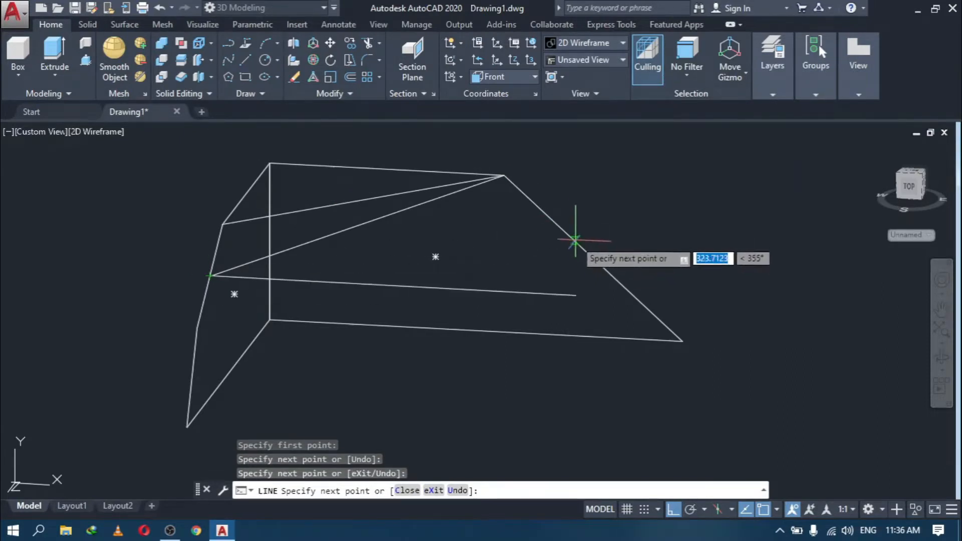
click(197, 329)
click(593, 259)
click(193, 371)
click(682, 341)
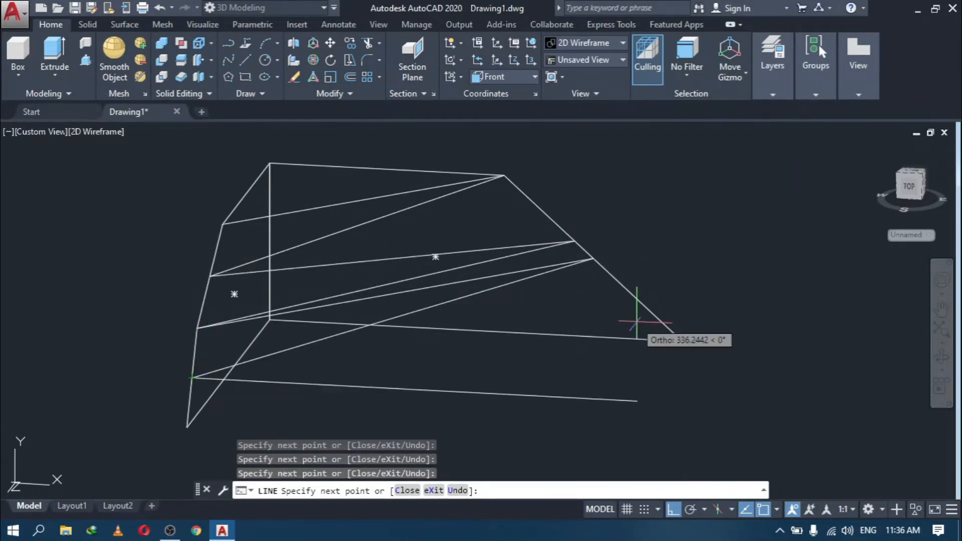
click(187, 426)
key(Escape)
Step: Loft between the two profiles, using the eight connecting lines as guides
scroll(311, 326, down, 3)
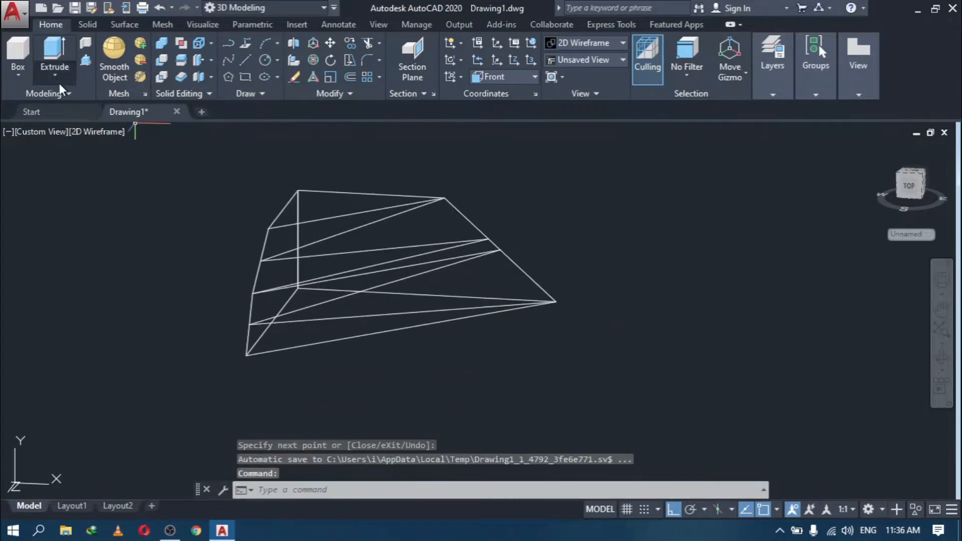
click(56, 78)
click(55, 145)
click(290, 206)
click(351, 193)
right_click(407, 144)
click(420, 152)
text(G)
key(Return)
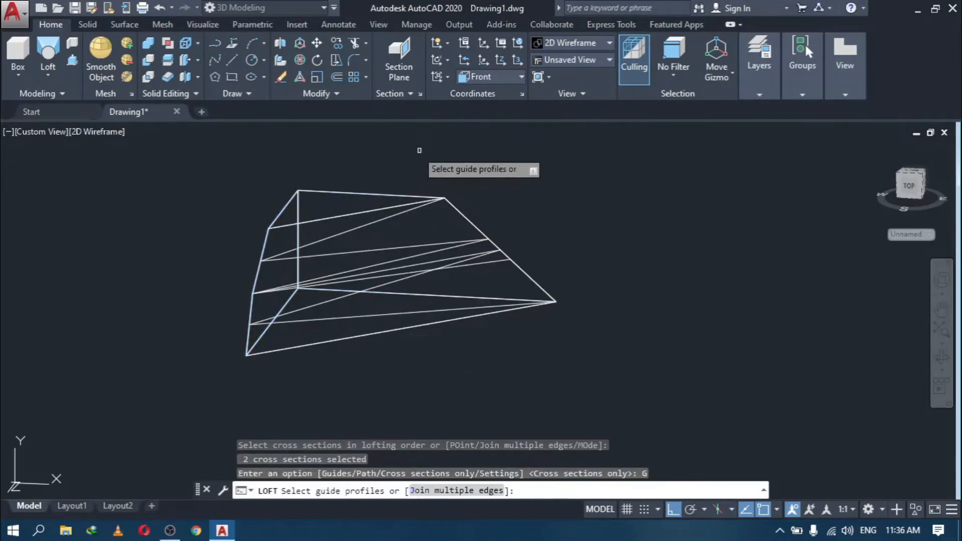
click(357, 227)
click(361, 251)
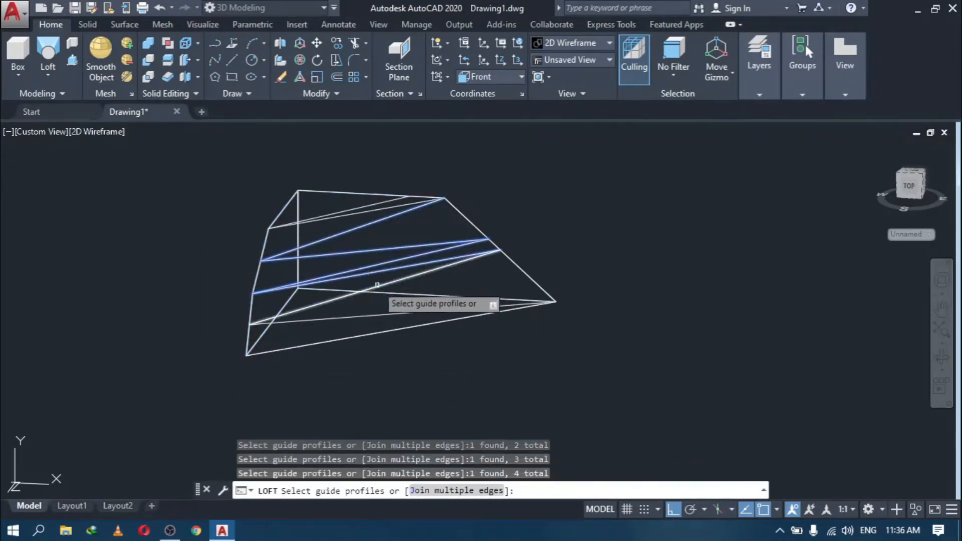
click(383, 209)
key(Return)
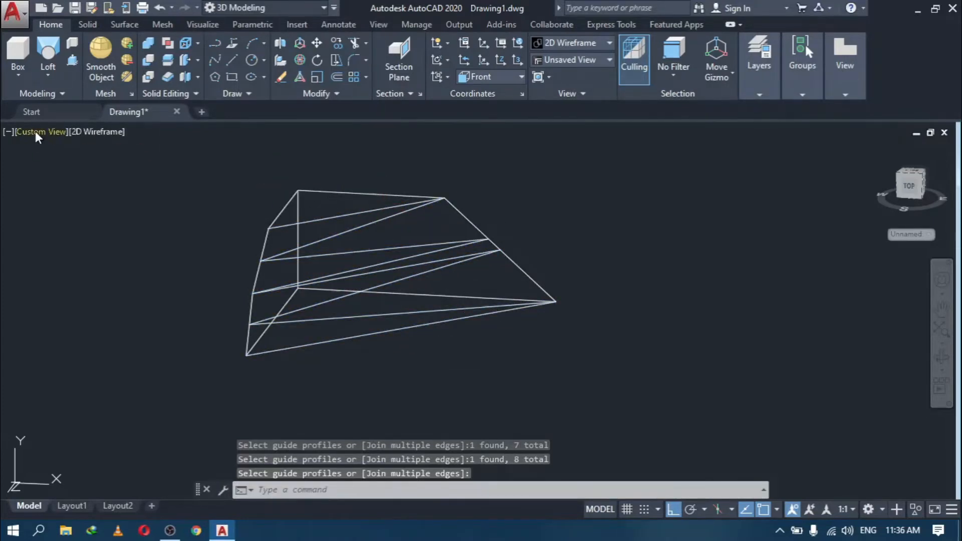
Step: In the top view, mirror the lofted solid about its vertical edge line through the shared corner, keeping the original
click(35, 133)
click(56, 160)
scroll(359, 232, down, 5)
middle_drag(359, 232, 405, 247)
click(476, 331)
click(311, 178)
click(328, 93)
click(281, 110)
click(403, 214)
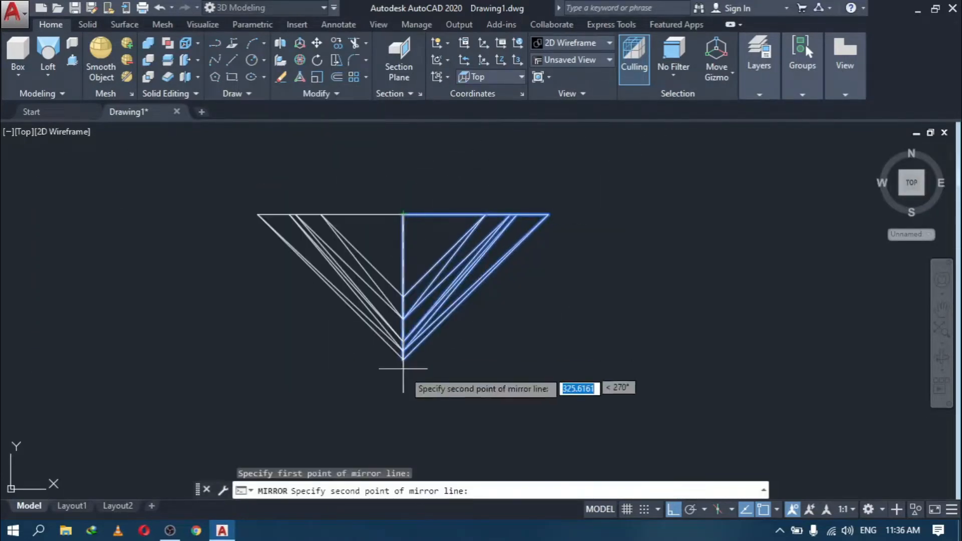
click(403, 371)
key(Return)
Step: Create a polar array of both solids around the shared corner with 4 items over 360°
click(557, 331)
click(306, 182)
click(393, 156)
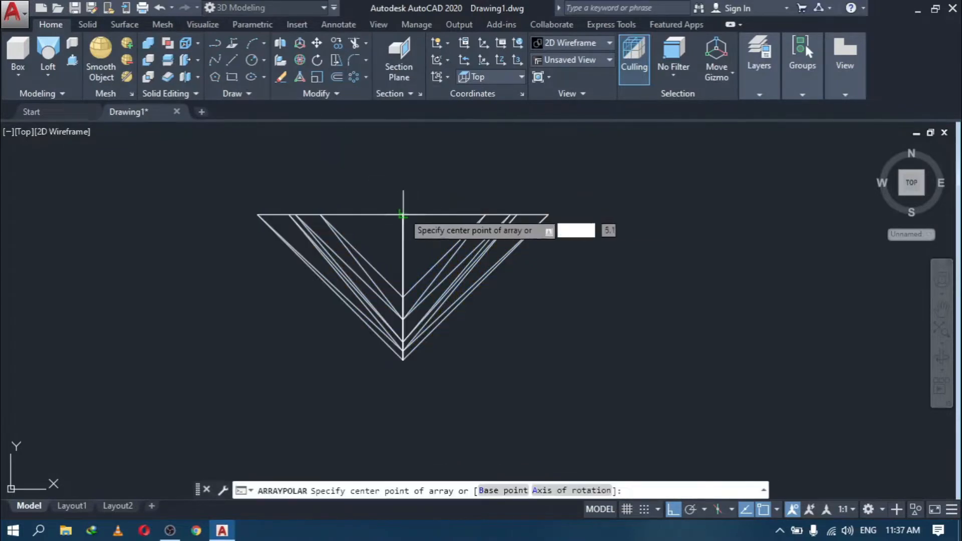
scroll(400, 213, up, 4)
click(408, 214)
scroll(381, 241, down, 5)
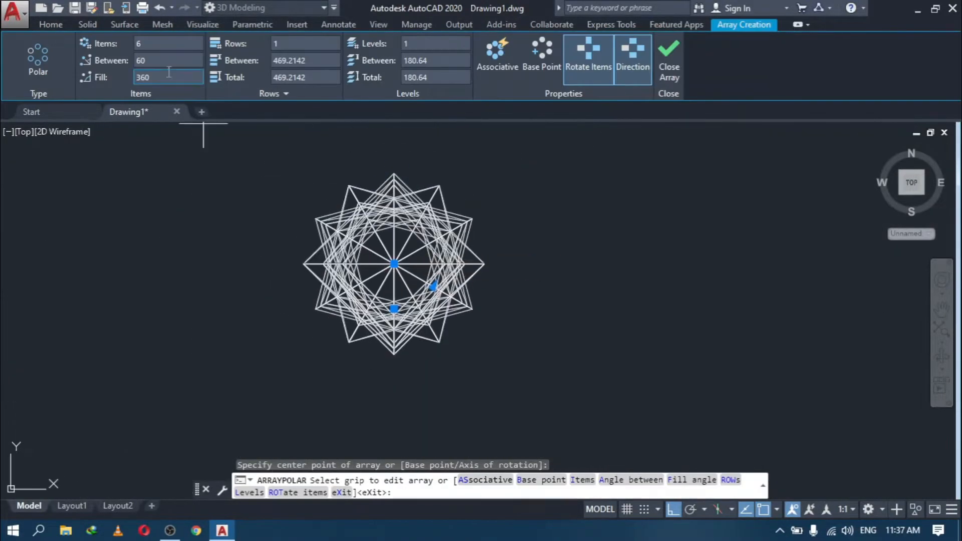
text(4)
key(Return)
click(668, 62)
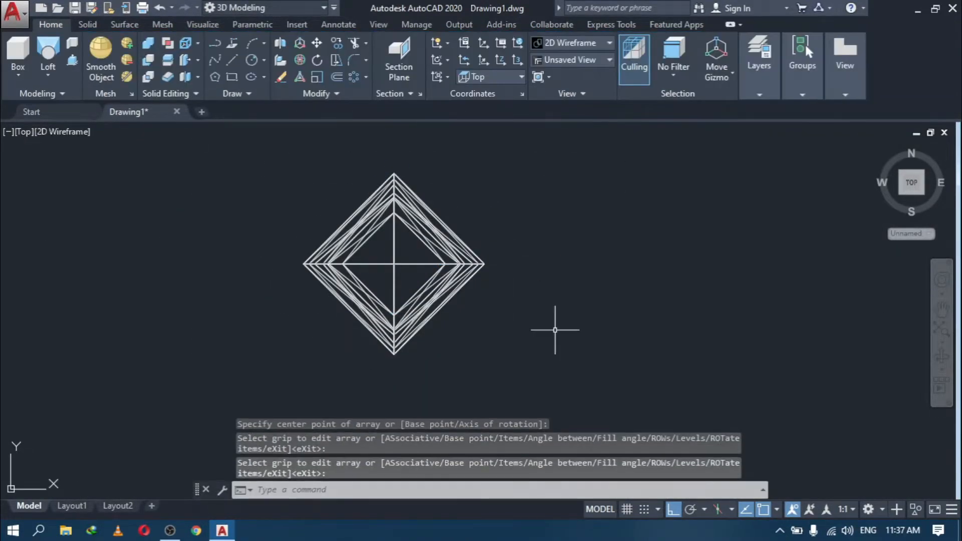
Step: Union all the arrayed solids into one body
click(149, 61)
click(532, 329)
click(309, 174)
key(Return)
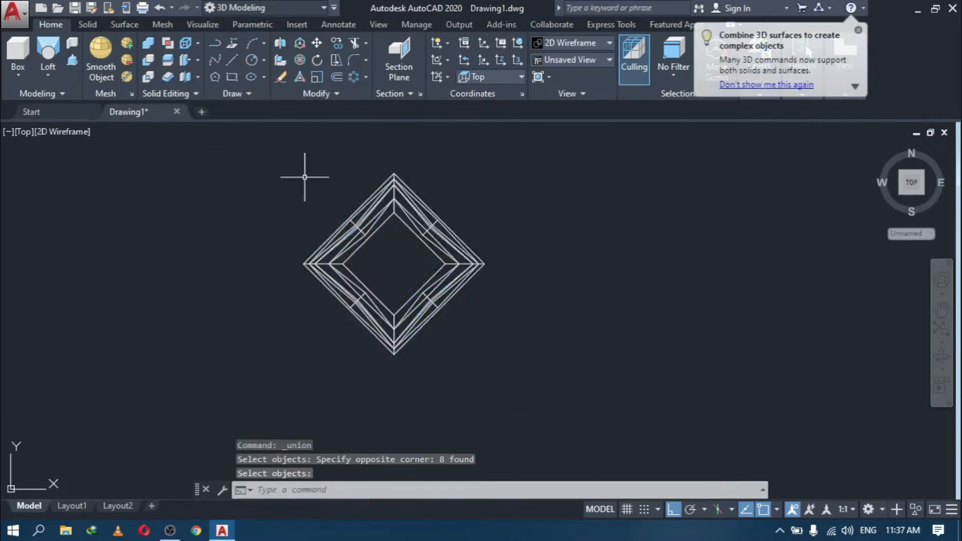
Step: In the front view, draw a right triangle beside the solid with a vertical side, a longer horizontal top edge and a closing diagonal
scroll(250, 210, down, 3)
mouse_move(582, 331)
shift+middle_down()
mouse_move(547, 298)
mouse_move(577, 323)
shift+middle_up()
click(50, 132)
click(55, 234)
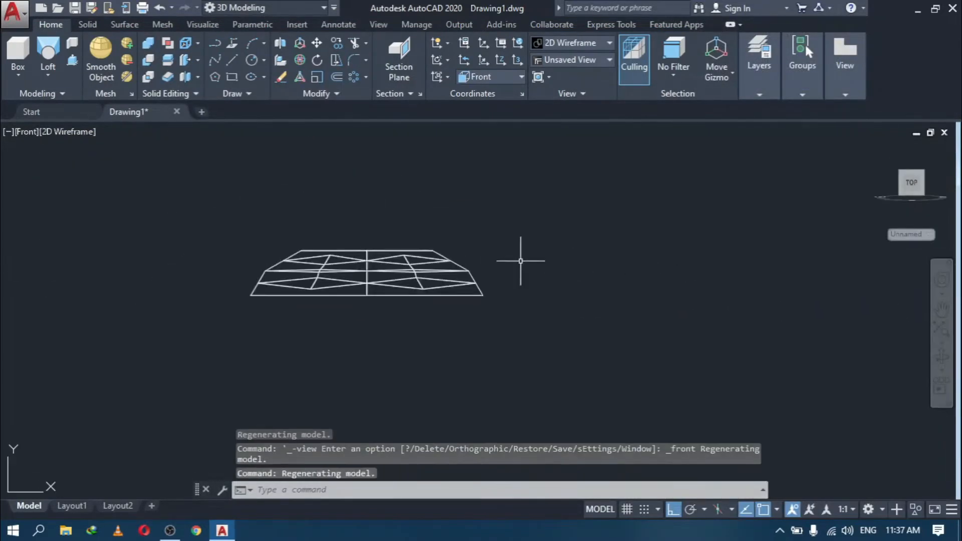
click(233, 62)
click(506, 312)
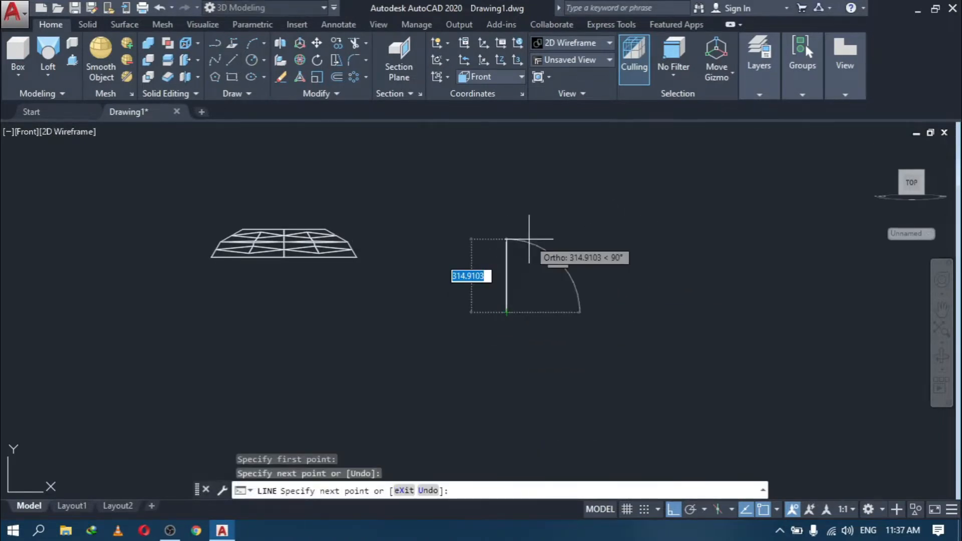
click(616, 241)
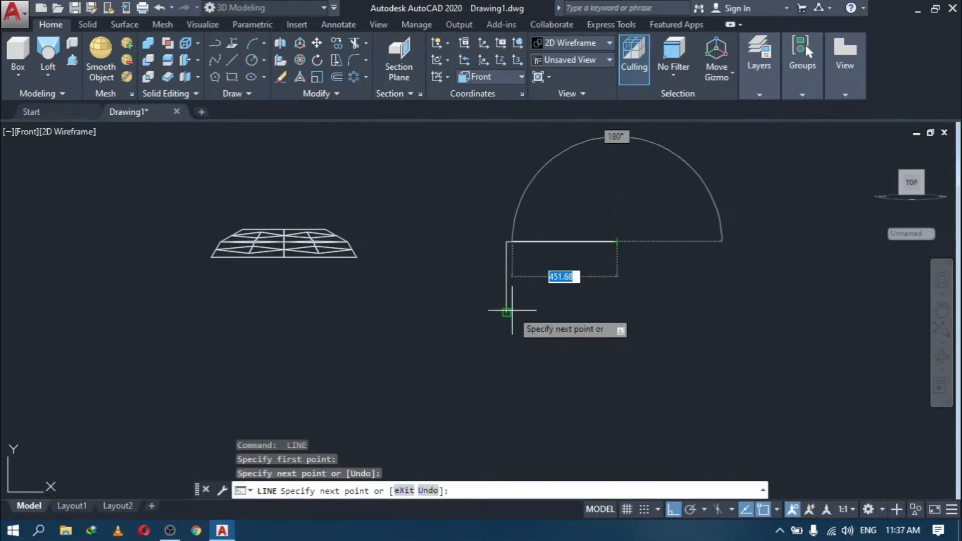
click(508, 312)
key(Return)
Step: Shorten the triangle's vertical side by moving its lower corner upward
click(506, 313)
click(507, 289)
key(Return)
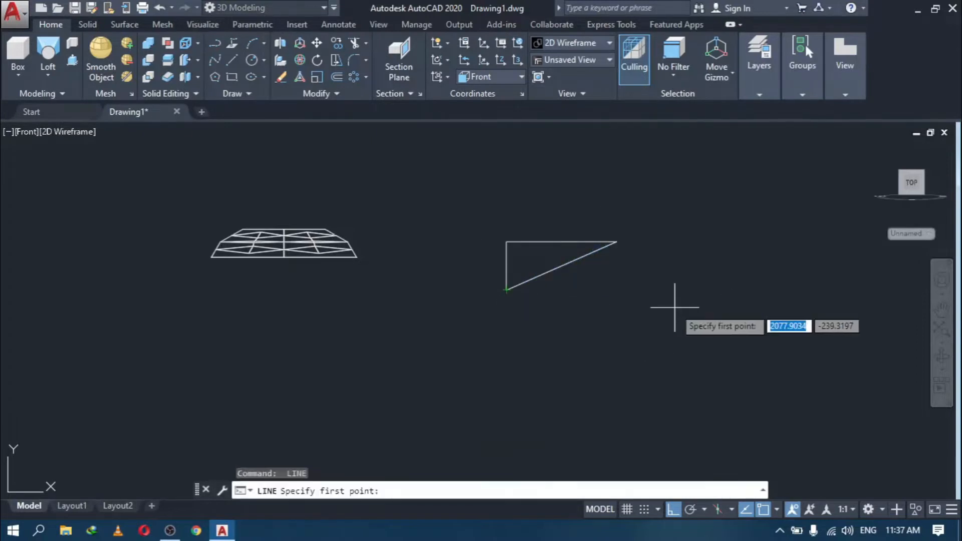
middle_drag(674, 307, 568, 311)
key(Escape)
click(443, 225)
click(385, 264)
click(400, 245)
key(Escape)
click(316, 44)
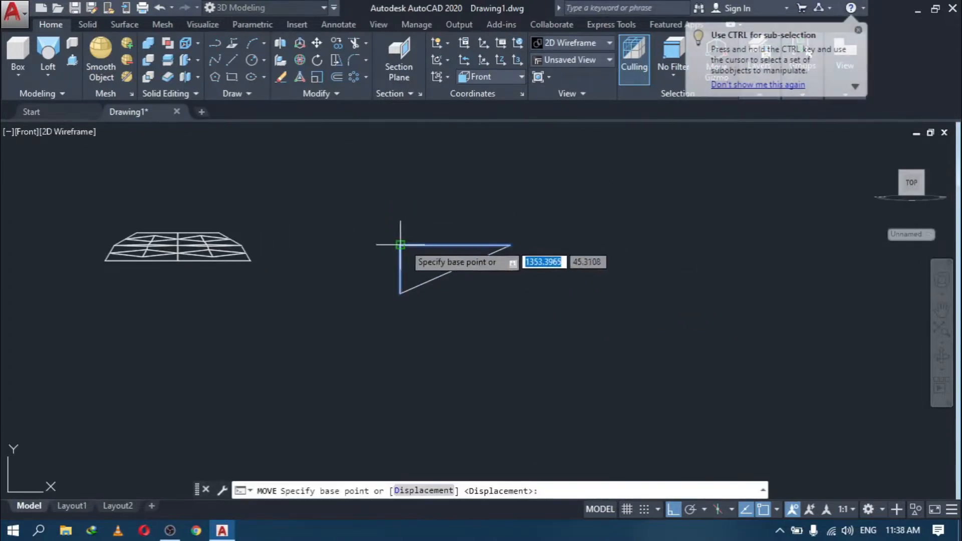
key(Escape)
Step: Copy the triangle's vertical side and top edge horizontally to the right, without the diagonal
click(337, 43)
click(423, 227)
click(384, 256)
key(Return)
click(401, 245)
click(620, 261)
key(Escape)
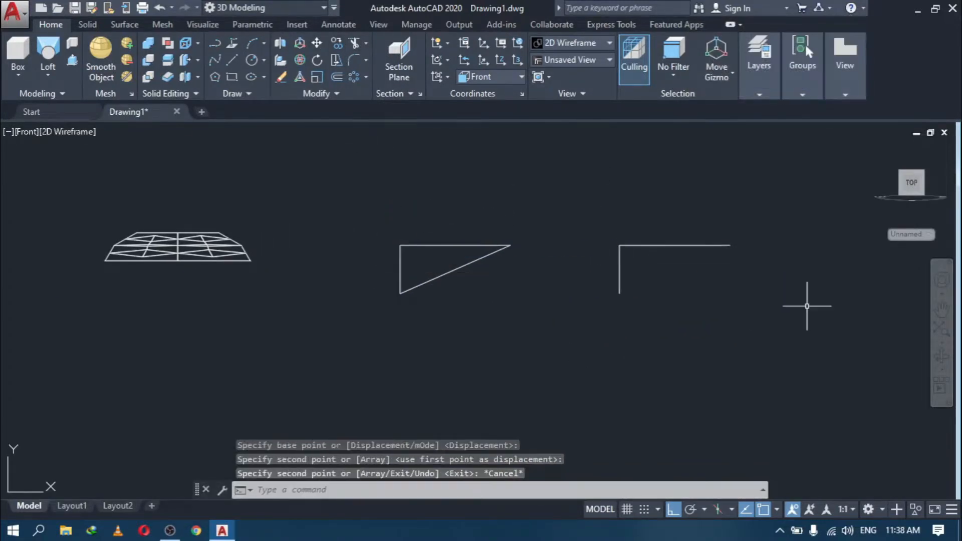
Step: In the front view, draw a short vertical line straight down from the copied top edge, near its left end
mouse_move(807, 305)
shift+middle_down()
mouse_move(702, 374)
mouse_move(807, 312)
shift+middle_up()
click(46, 132)
click(75, 230)
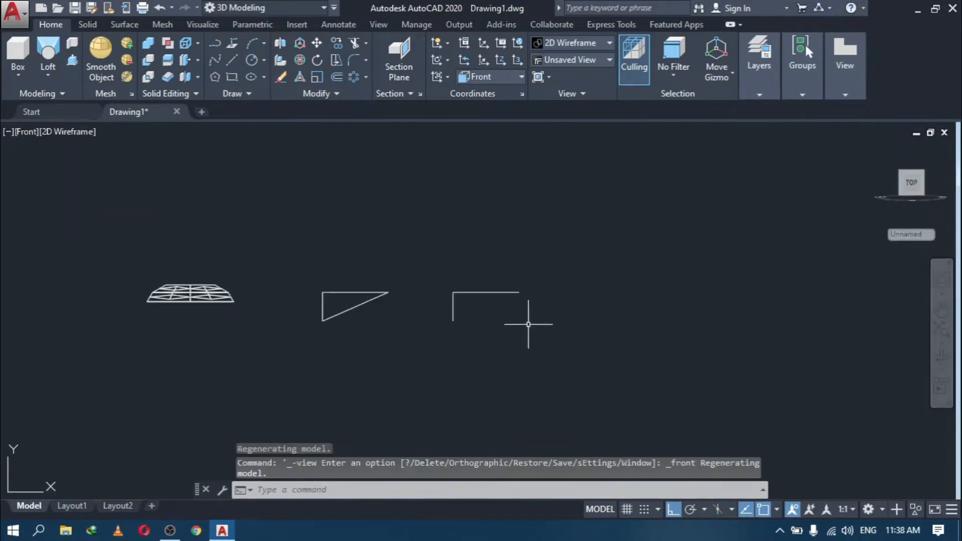
text(l)
key(Return)
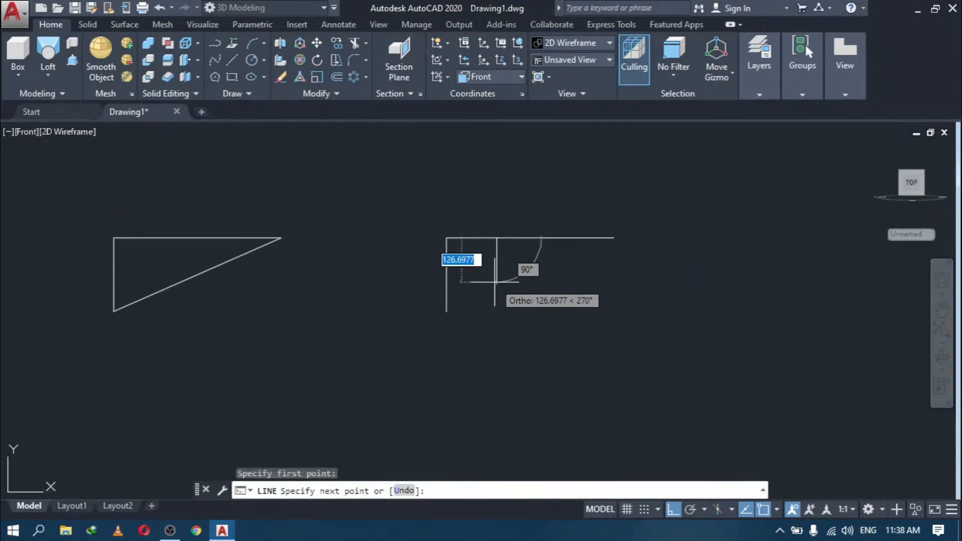
click(496, 279)
key(Return)
key(Return)
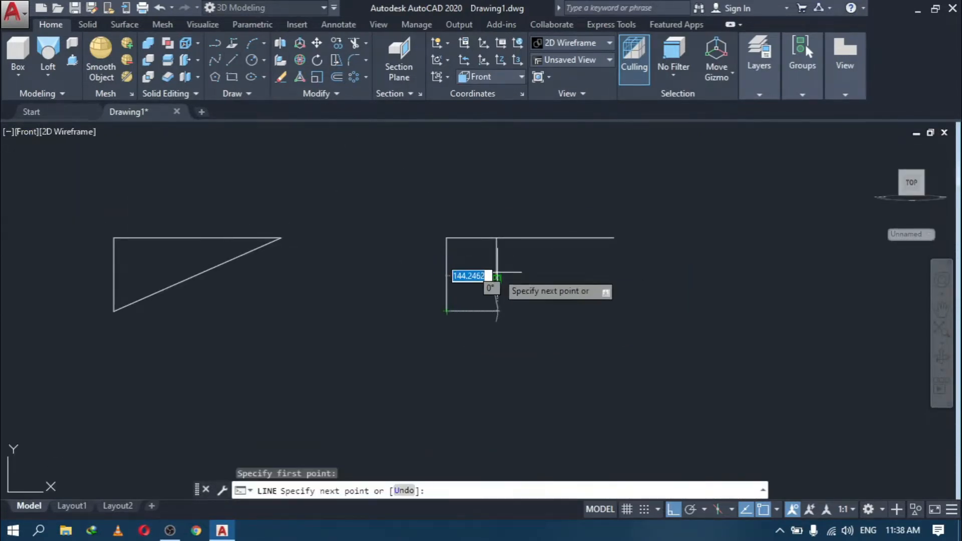
key(Escape)
Step: Erase the short vertical line below the copied top edge and draw another one about 125 units long, nearer the vertical side
click(497, 250)
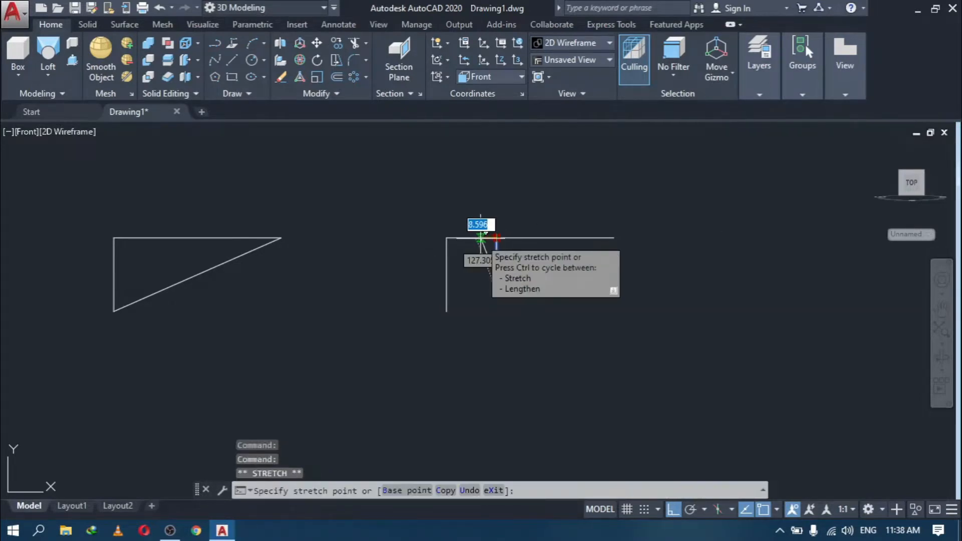
key(Escape)
text(e)
key(Return)
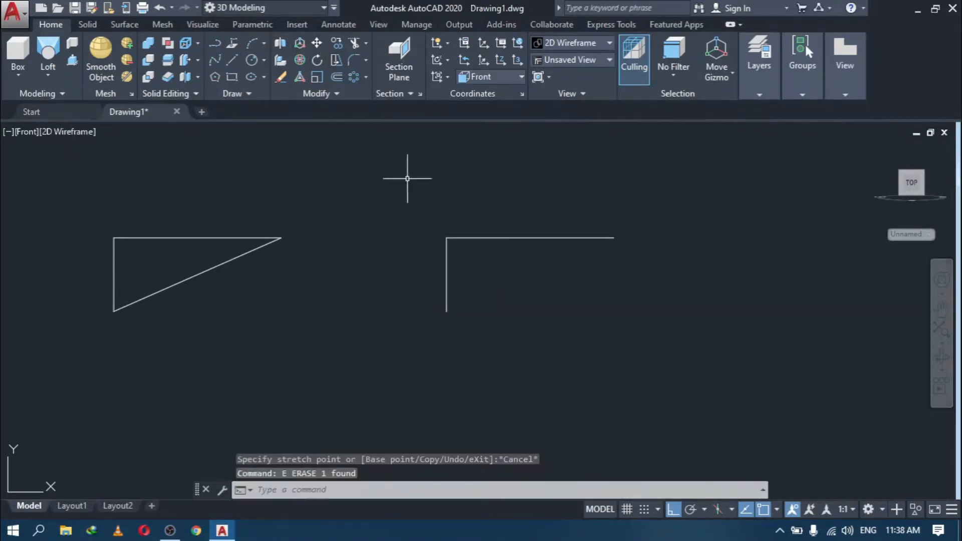
text(l)
key(Return)
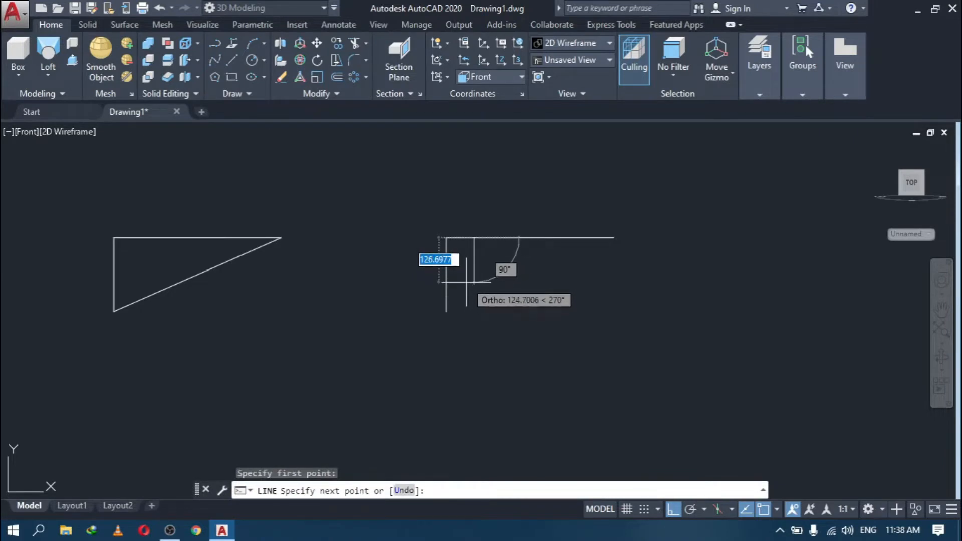
click(466, 282)
Step: Draw a bent lower edge from the vertical side's bottom end through the helper line's lower end to the top edge's right end
key(Return)
key(Return)
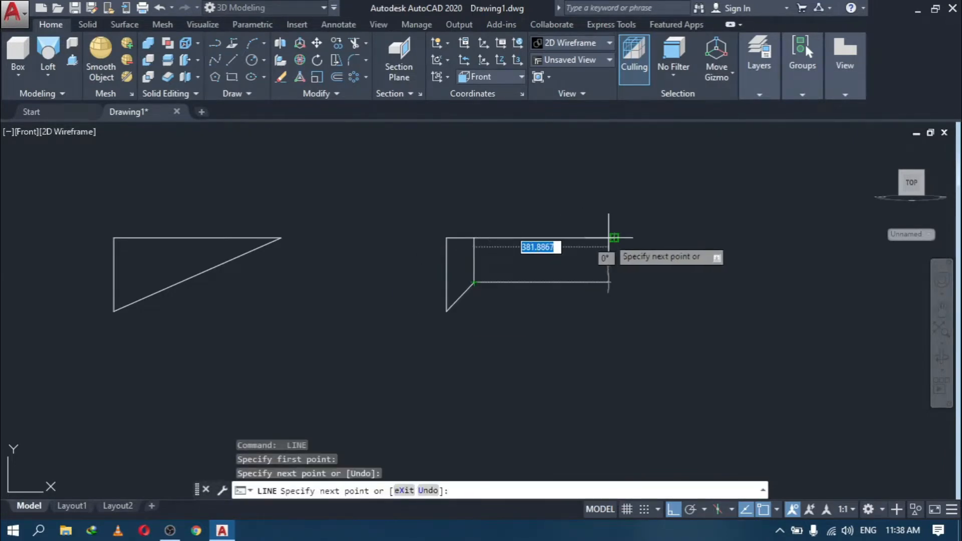
click(609, 238)
key(Return)
Step: Erase the vertical helper line and join the lines of both the triangle and the bent profile into closed outlines
click(656, 309)
click(59, 197)
text(j)
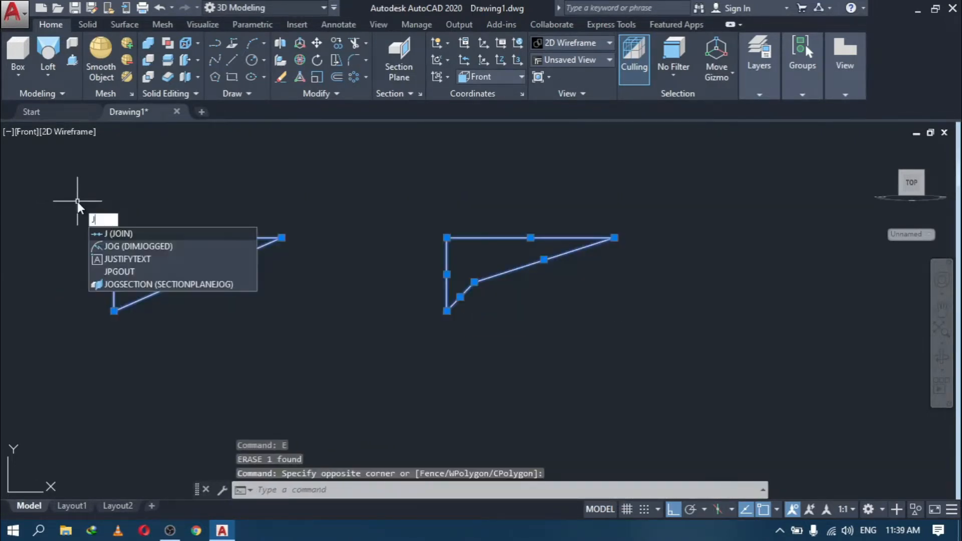
key(Return)
Step: Move the triangle by its upper corner at the right angle onto the matching corner of the bent profile
shift+middle_drag(897, 354, 696, 401)
click(279, 257)
click(210, 193)
click(316, 43)
click(176, 171)
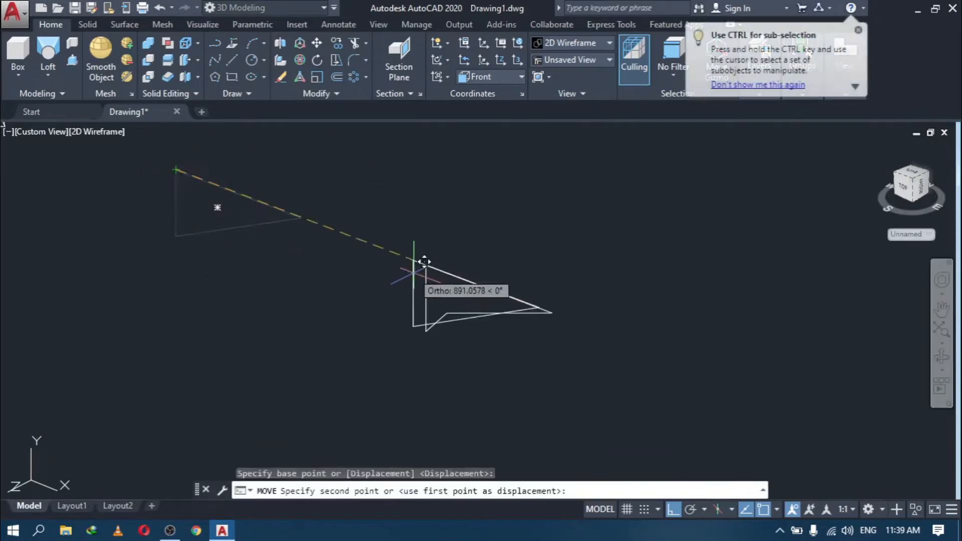
click(426, 266)
scroll(504, 312, up, 5)
key(Escape)
Step: 3D Rotate one profile about the shared vertical side so that it stands perpendicular to the other profile
click(306, 276)
click(299, 43)
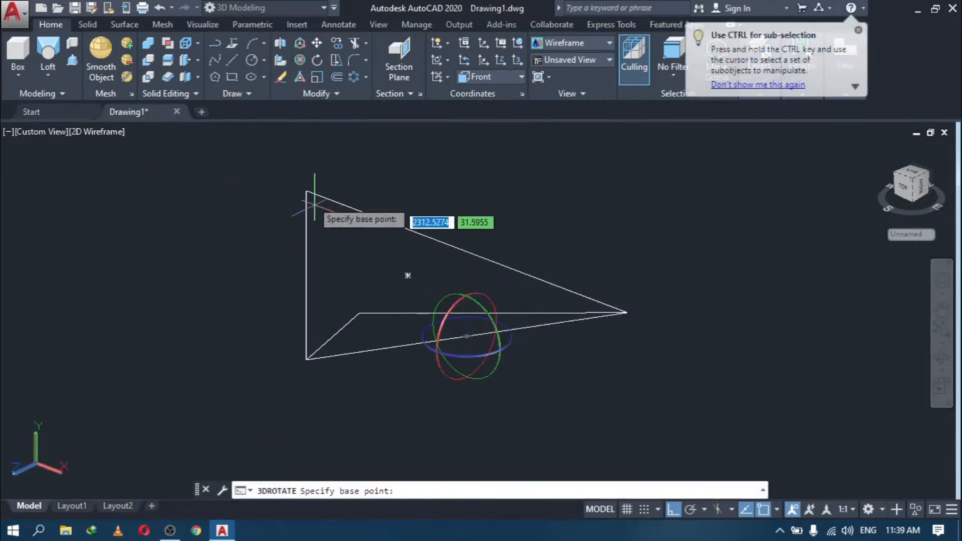
click(306, 191)
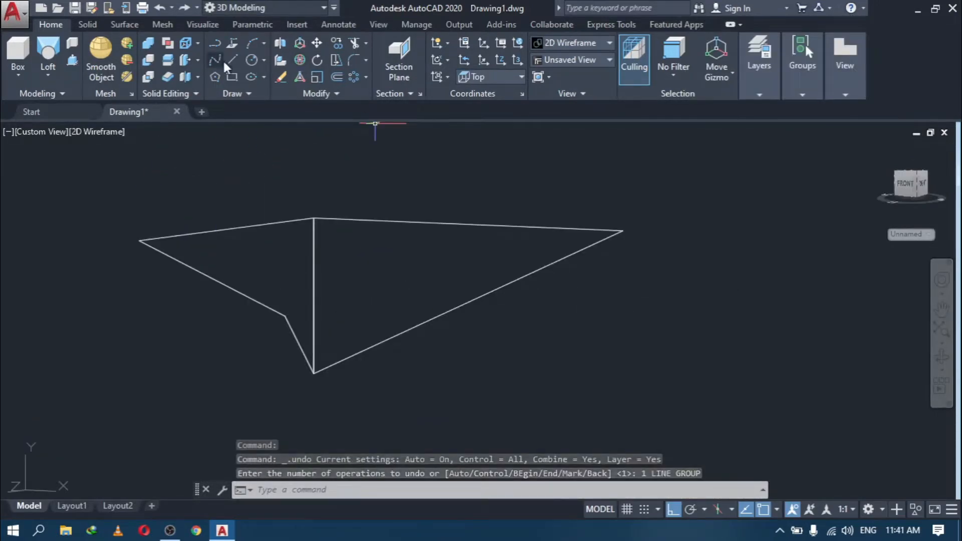
Step: Draw a line connecting the outer tips of the two perpendicular profiles
click(231, 60)
click(140, 241)
click(622, 231)
scroll(281, 260, up, 4)
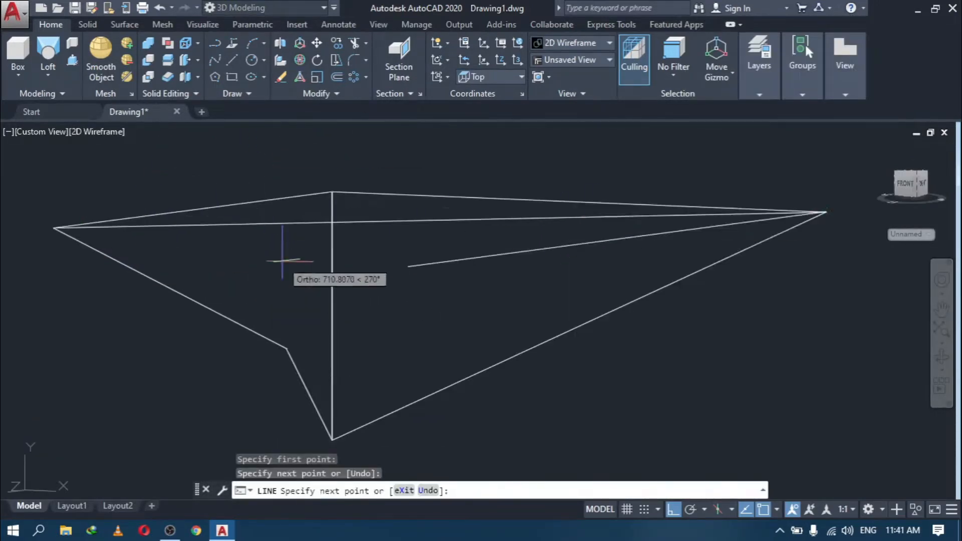
Step: Continue the line as a zigzag between the bent profile's long sloping edge and the triangle's diagonal, starting close to the tips
scroll(110, 311, down, 2)
middle_drag(110, 311, 313, 333)
click(281, 315)
middle_drag(902, 280, 701, 261)
scroll(701, 262, up, 4)
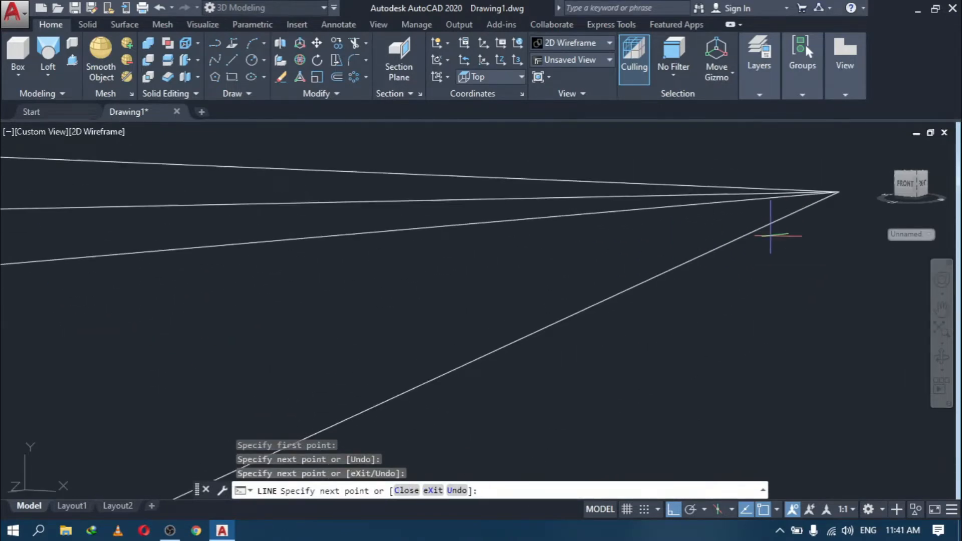
click(811, 208)
scroll(321, 268, down, 6)
middle_drag(321, 268, 745, 176)
click(472, 199)
scroll(472, 199, up, 4)
middle_drag(632, 199, 339, 247)
middle_drag(701, 210, 278, 240)
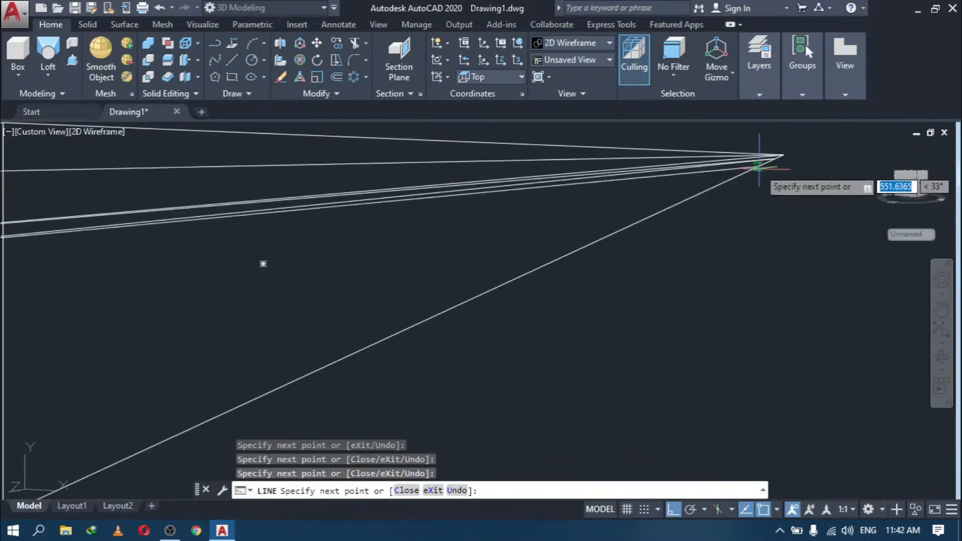
scroll(762, 164, up, 5)
click(797, 146)
scroll(281, 279, down, 9)
middle_drag(170, 303, 299, 281)
scroll(416, 231, up, 7)
click(349, 217)
scroll(350, 217, down, 7)
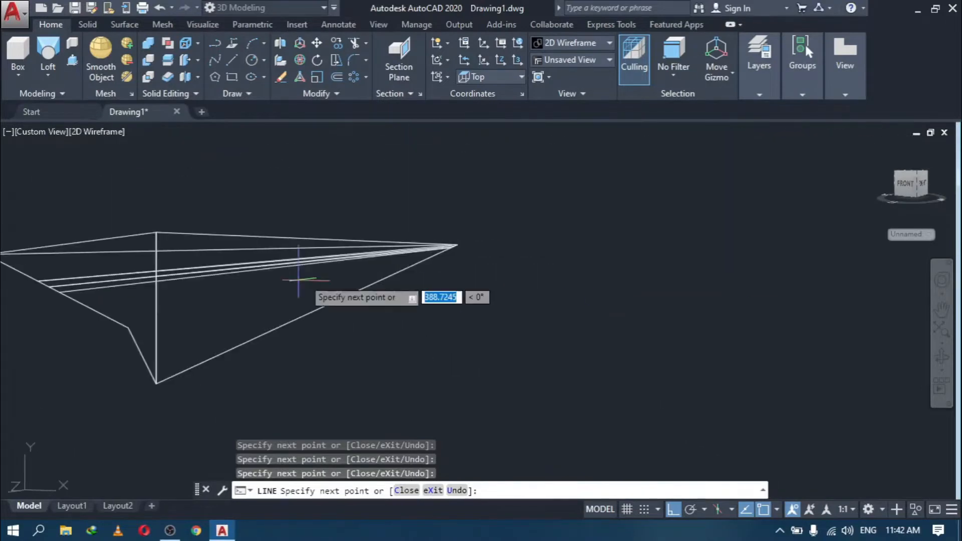
Step: Extend the zigzag guide lines farther down the long sloping edge and the triangle's diagonal, almost to the bent profile's inner corner
scroll(431, 253, up, 9)
scroll(558, 229, down, 6)
middle_drag(558, 228, 854, 216)
scroll(423, 266, up, 3)
middle_drag(263, 333, 478, 225)
click(423, 266)
scroll(712, 263, down, 6)
scroll(741, 187, up, 6)
middle_drag(742, 188, 429, 271)
click(405, 226)
scroll(247, 276, down, 7)
scroll(159, 264, up, 3)
click(159, 264)
scroll(159, 264, down, 3)
scroll(484, 271, up, 8)
click(524, 154)
scroll(524, 155, down, 8)
middle_drag(404, 197, 300, 260)
scroll(357, 227, up, 6)
click(315, 206)
scroll(674, 208, down, 6)
click(633, 173)
scroll(310, 256, down, 6)
middle_drag(240, 274, 396, 245)
scroll(295, 256, up, 9)
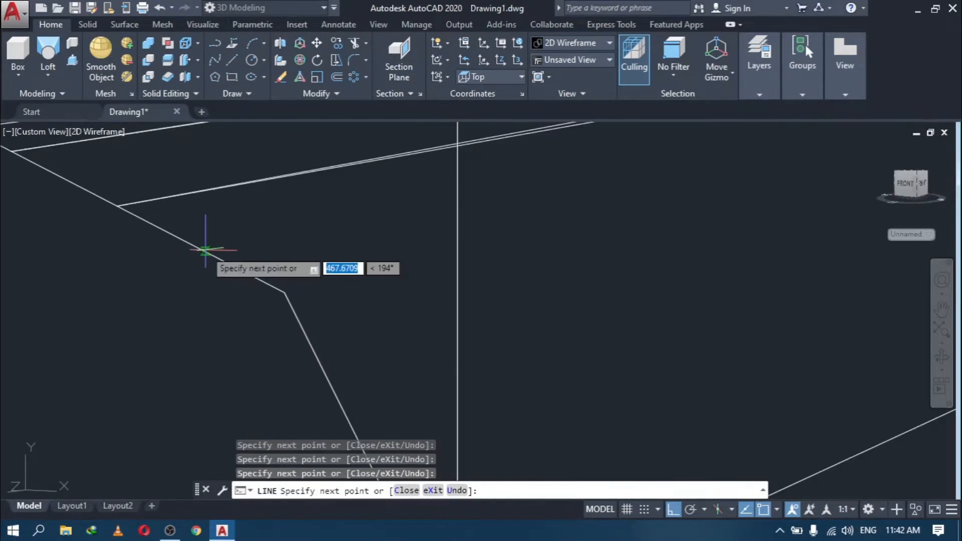
click(206, 249)
scroll(241, 244, down, 5)
middle_drag(571, 164, 444, 214)
click(852, 149)
Step: Carry the zigzag through the bent profile's inner corner and two points on its short lower edge, and end the line
click(132, 312)
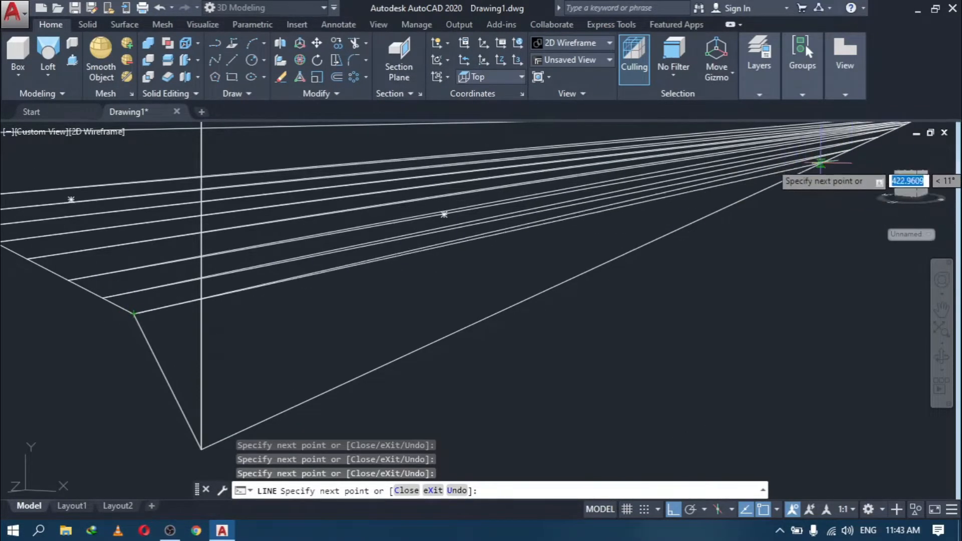
click(152, 353)
click(167, 381)
key(Return)
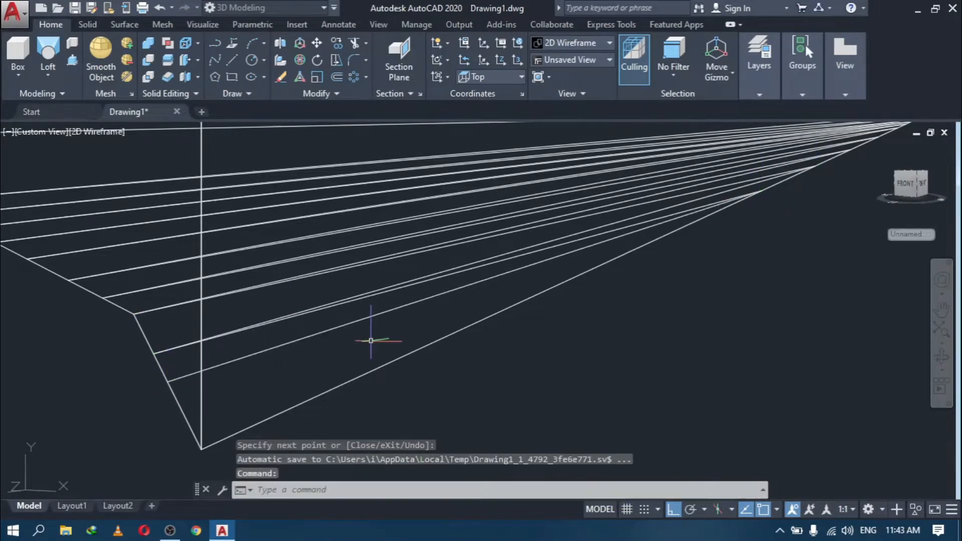
Step: Loft between the two perpendicular profiles as cross sections, using the Guides option
scroll(444, 364, down, 7)
click(48, 50)
click(346, 301)
click(464, 298)
key(Return)
click(503, 241)
Step: Select all the connecting zigzag lines as guide profiles and complete the loft
scroll(441, 327, up, 6)
click(382, 263)
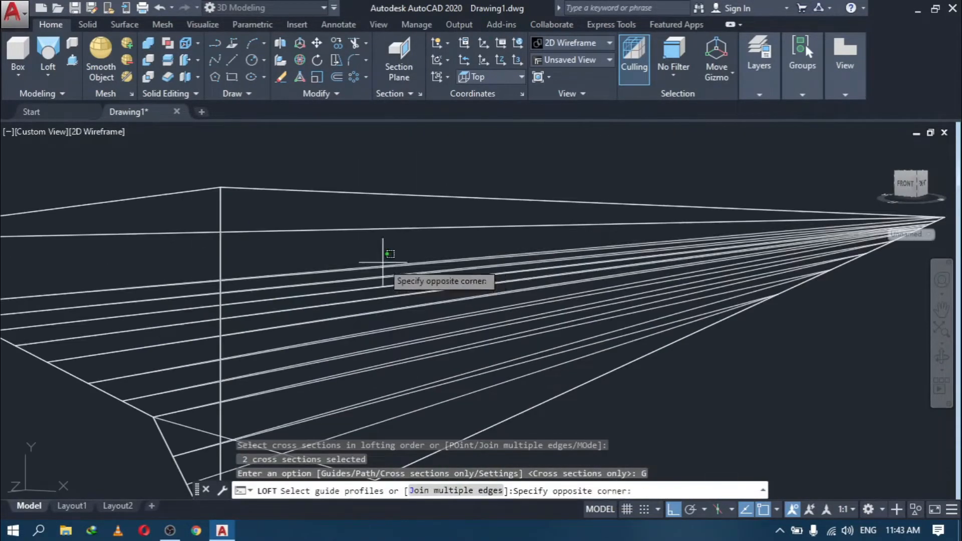
scroll(391, 269, up, 6)
click(397, 272)
click(414, 272)
click(443, 313)
scroll(444, 317, down, 6)
middle_drag(485, 332, 496, 294)
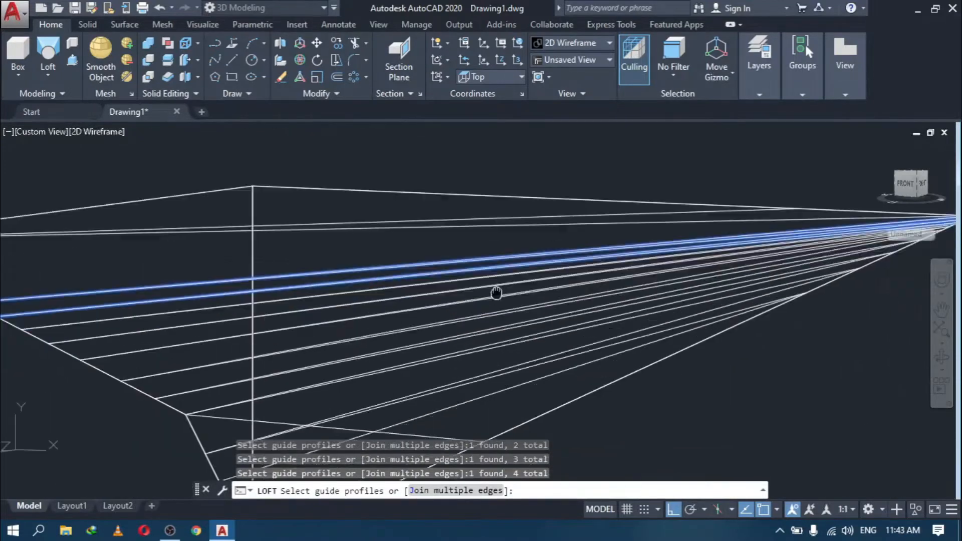
scroll(494, 295, up, 6)
click(434, 210)
click(448, 299)
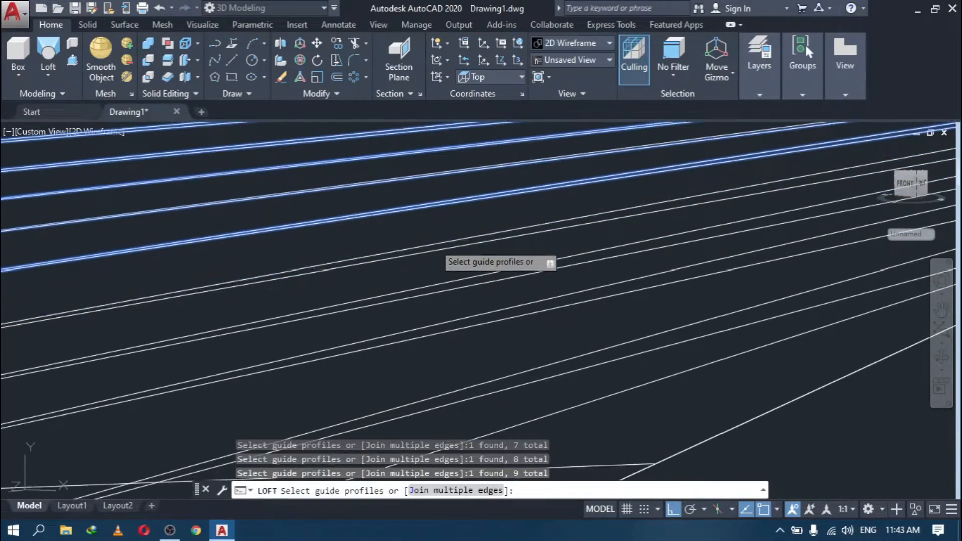
click(434, 244)
click(435, 254)
click(431, 252)
click(434, 258)
click(442, 274)
click(443, 281)
middle_drag(443, 313, 421, 227)
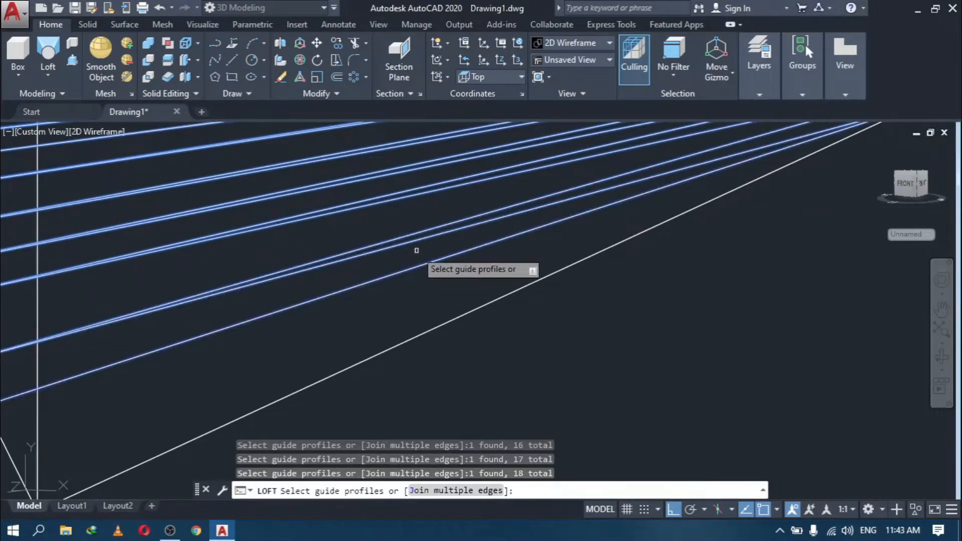
scroll(417, 250, down, 6)
click(426, 221)
key(Return)
Step: In the top view, mirror the lofted piece across its vertical side, keeping the original
scroll(426, 221, down, 5)
middle_drag(627, 266, 492, 219)
click(722, 350)
click(485, 168)
click(321, 94)
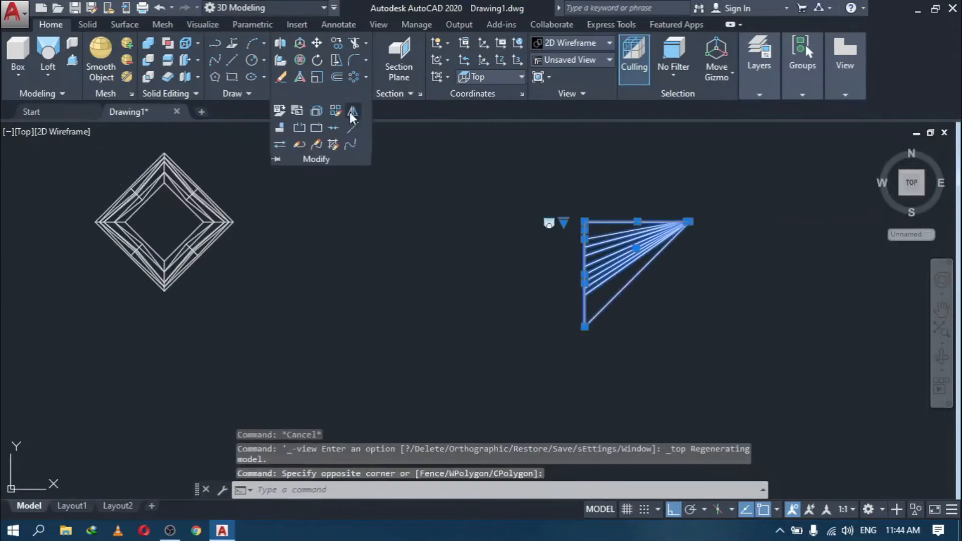
click(352, 113)
click(585, 221)
click(585, 350)
key(Return)
Step: Polar-array the two mirrored pieces with 4 items around the midpoint of their straight upper edge
click(353, 77)
click(563, 181)
middle_drag(596, 204, 388, 204)
key(Return)
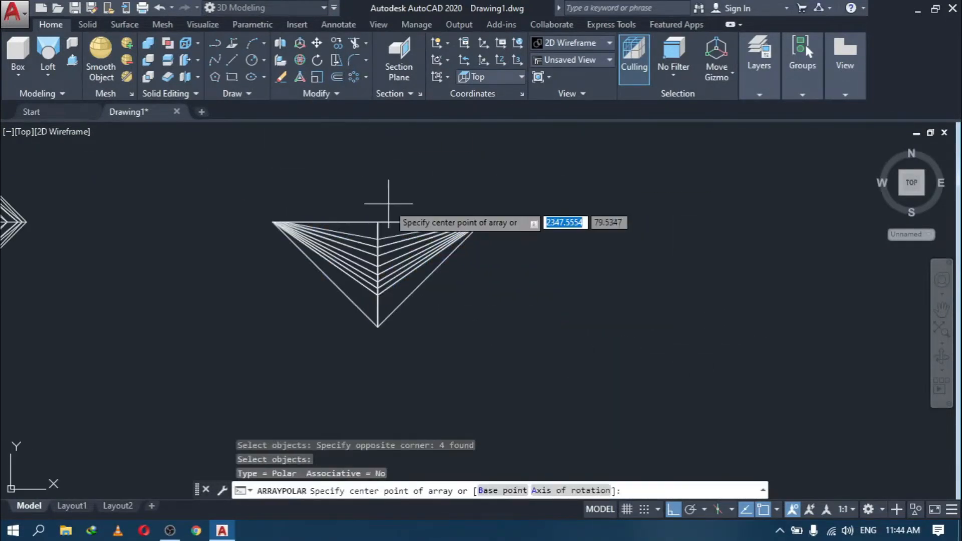
click(378, 222)
click(161, 41)
text(4)
key(Return)
middle_drag(428, 243, 430, 307)
key(Return)
Step: Unite all the arrayed pieces into one star-shaped solid
click(148, 43)
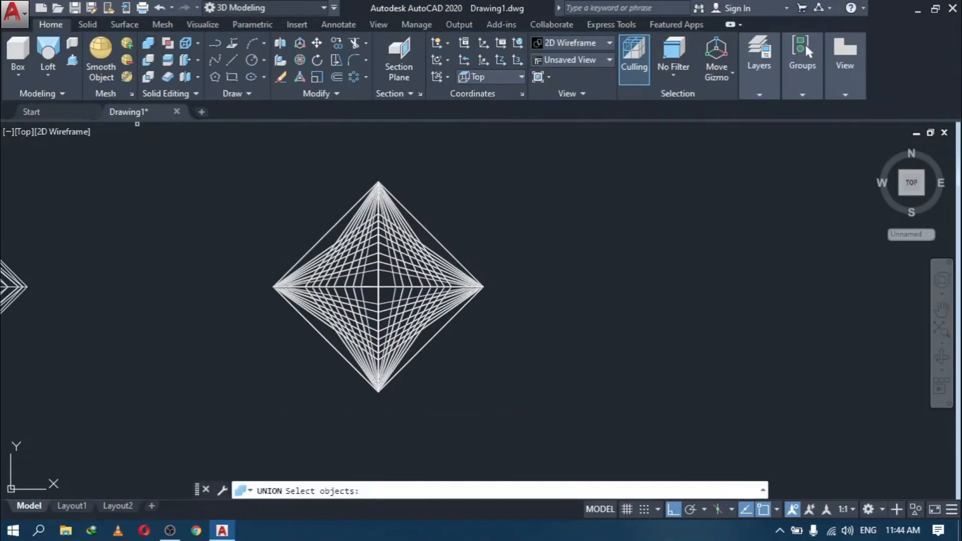
click(516, 355)
click(195, 201)
key(Return)
Step: Move the earlier faceted diamond solid by its center onto the center of the star-shaped solid
scroll(305, 235, down, 2)
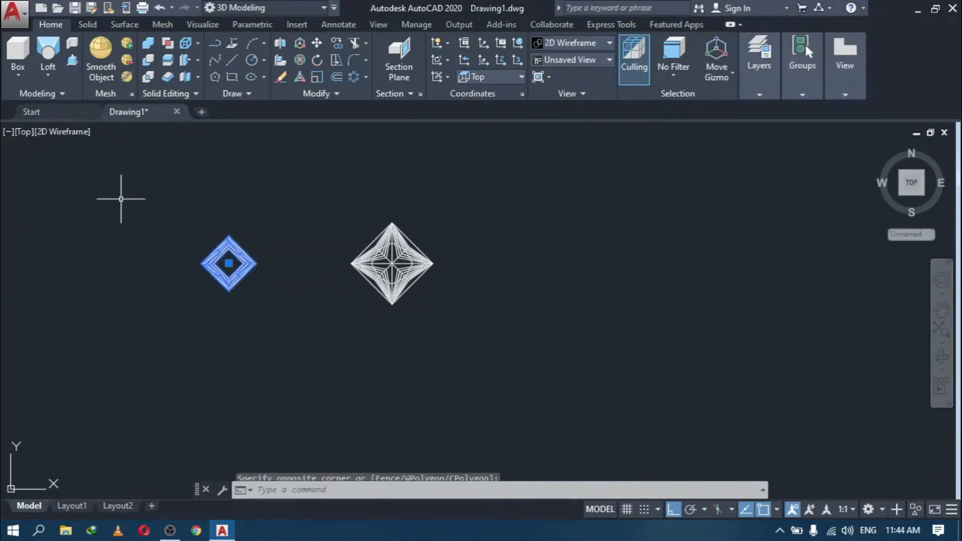
click(317, 43)
scroll(289, 231, up, 4)
click(135, 313)
scroll(557, 318, up, 6)
click(518, 292)
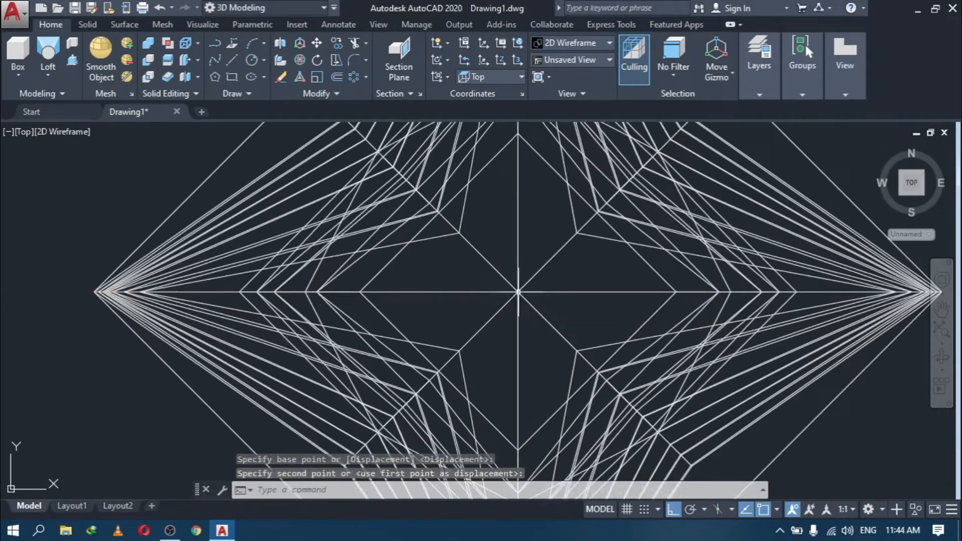
Step: Scale the faceted diamond solid about its center, with object snap off, until its outline matches the star-shaped solid's tips
scroll(230, 230, down, 2)
click(319, 261)
click(316, 77)
click(412, 269)
scroll(413, 269, up, 5)
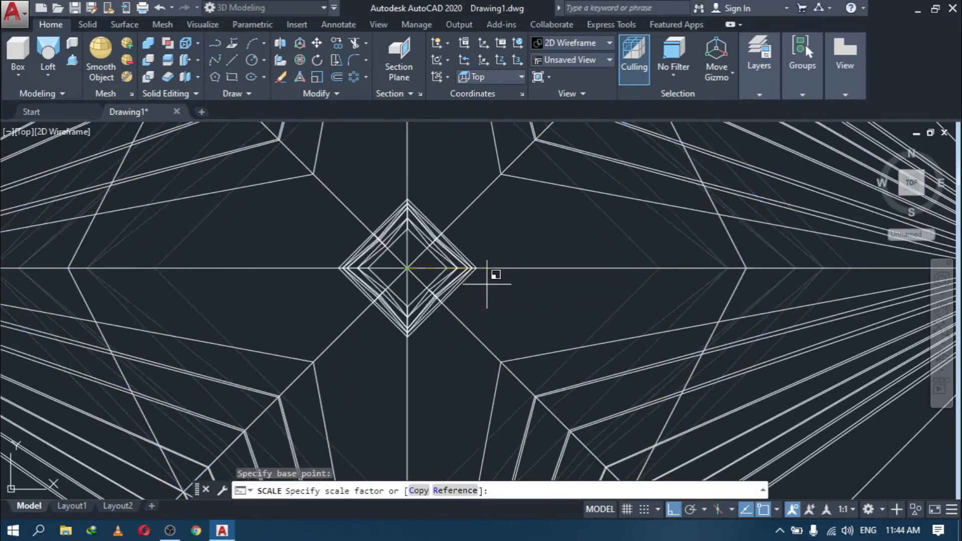
scroll(489, 279, down, 5)
scroll(451, 258, up, 8)
click(763, 510)
click(409, 253)
scroll(509, 257, down, 8)
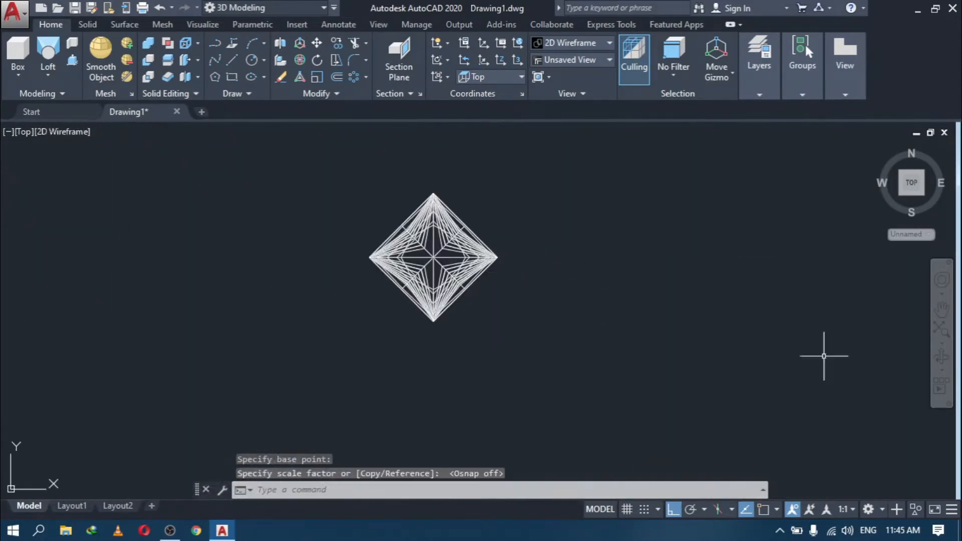
Step: Move the star-shaped solid down so that its outer tip meets the matching base corner of the faceted solid
shift+middle_drag(547, 382, 533, 264)
click(531, 261)
click(317, 43)
scroll(521, 241, up, 8)
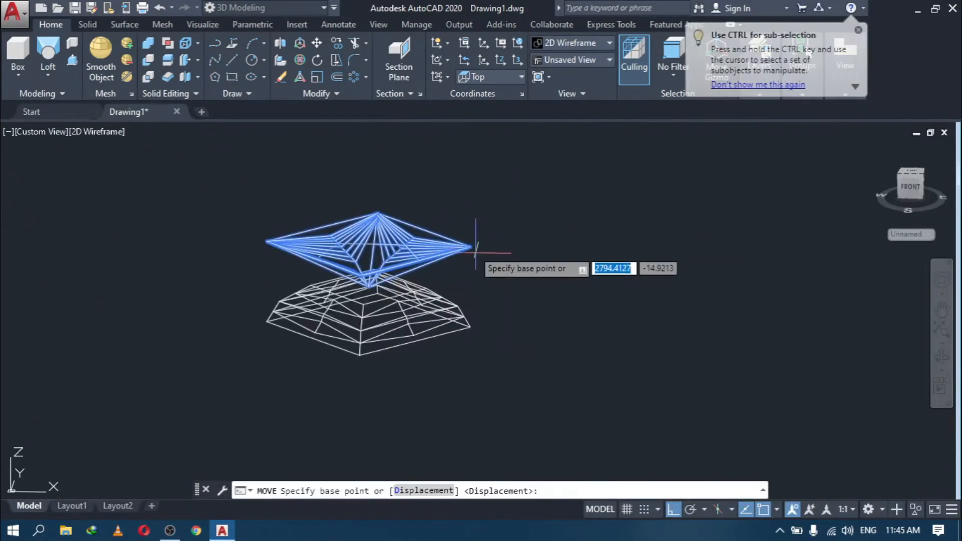
click(468, 226)
scroll(468, 228, down, 6)
scroll(473, 361, up, 7)
click(470, 394)
scroll(491, 381, down, 7)
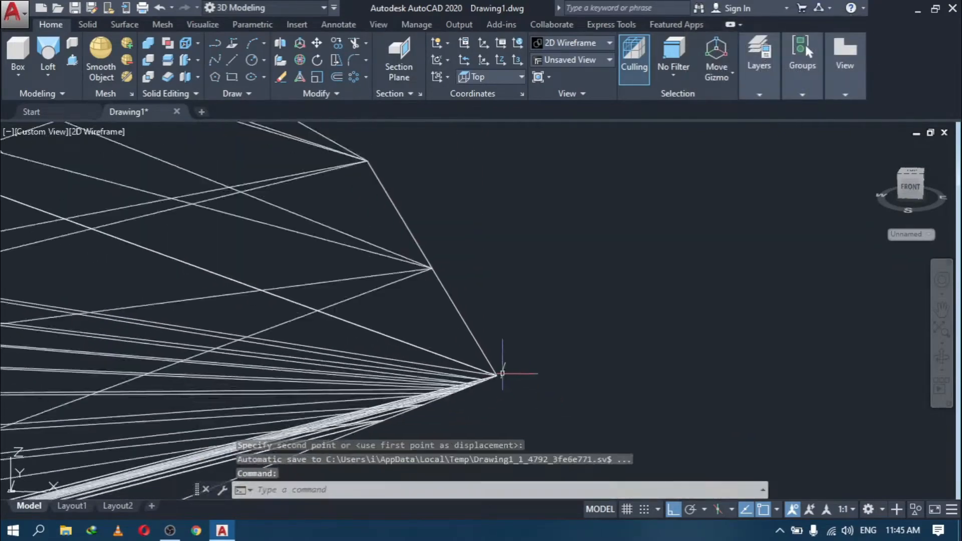
Step: Switch the visual style to Realistic to inspect how the upper and lower solids fit together
click(252, 216)
click(944, 355)
drag(632, 411, 483, 395)
key(Escape)
click(97, 132)
click(132, 210)
click(943, 356)
key(Escape)
key(Escape)
click(78, 134)
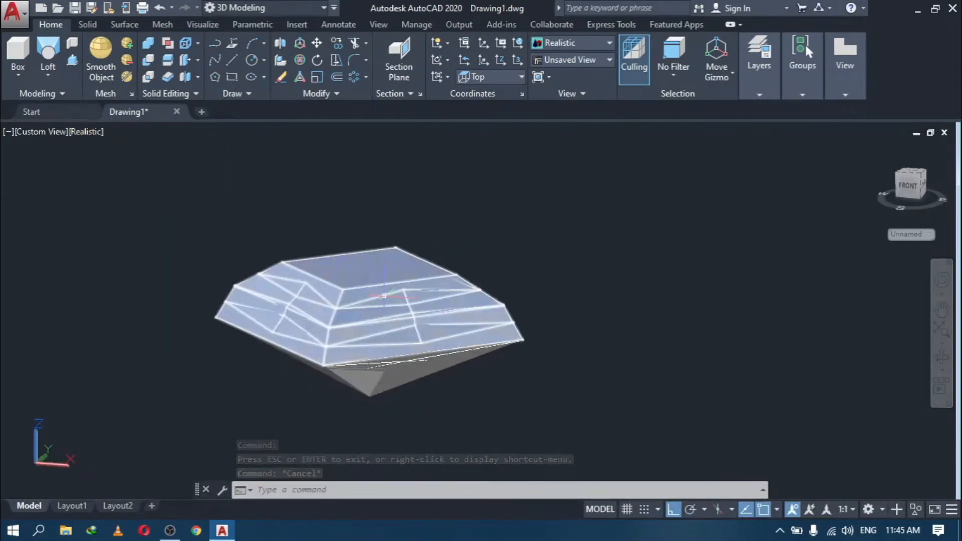
Step: Move the fitted upper and lower solids together to the right, clear of the leftover construction lines
click(389, 313)
click(376, 381)
click(388, 342)
click(771, 368)
Step: Try to erase the leftover construction lines, and undo the erasure
click(579, 386)
click(311, 291)
text(e)
key(Return)
key(ctrl+z)
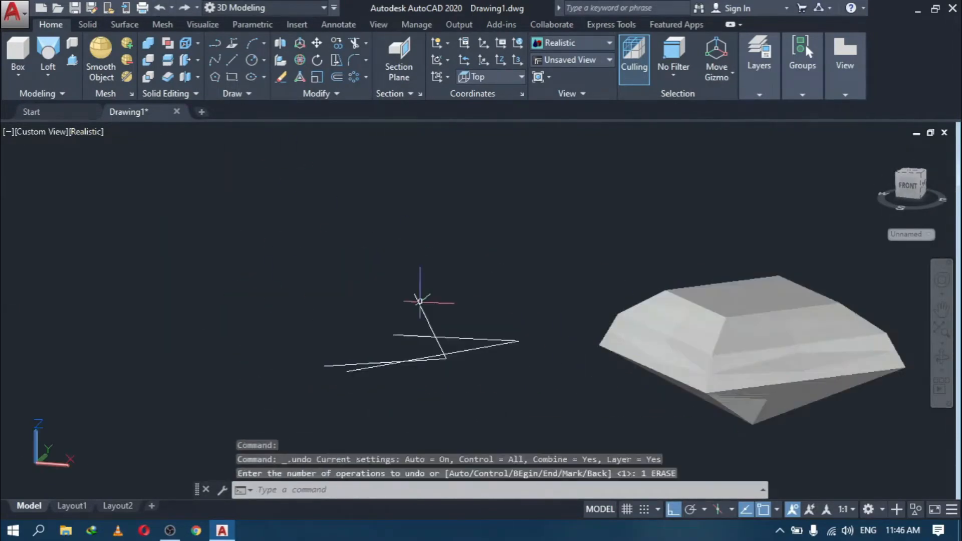
Step: Erase the leftover construction lines from the place where the solids stood
click(311, 290)
click(566, 391)
text(e)
Step: Examine the facets on the upper part of the fitted solids from an oblique angle
middle_drag(752, 351, 476, 303)
scroll(471, 303, up, 5)
click(942, 357)
mouse_move(782, 386)
mouse_down()
mouse_move(671, 380)
mouse_move(711, 414)
mouse_up()
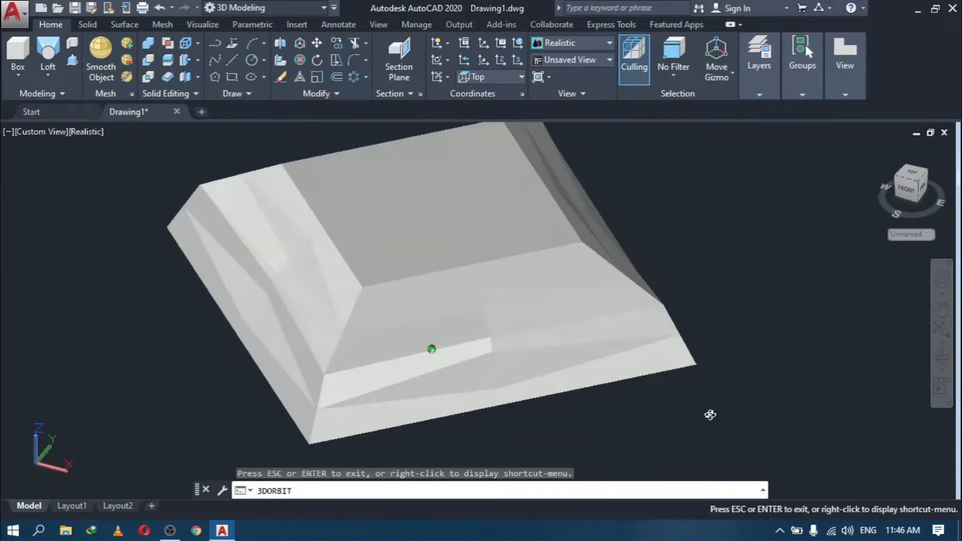
key(Escape)
key(Escape)
scroll(717, 320, down, 8)
middle_drag(718, 321, 473, 285)
Step: Unite the upper and lower solids into one diamond solid
click(520, 358)
key(Escape)
click(148, 44)
click(334, 218)
key(Return)
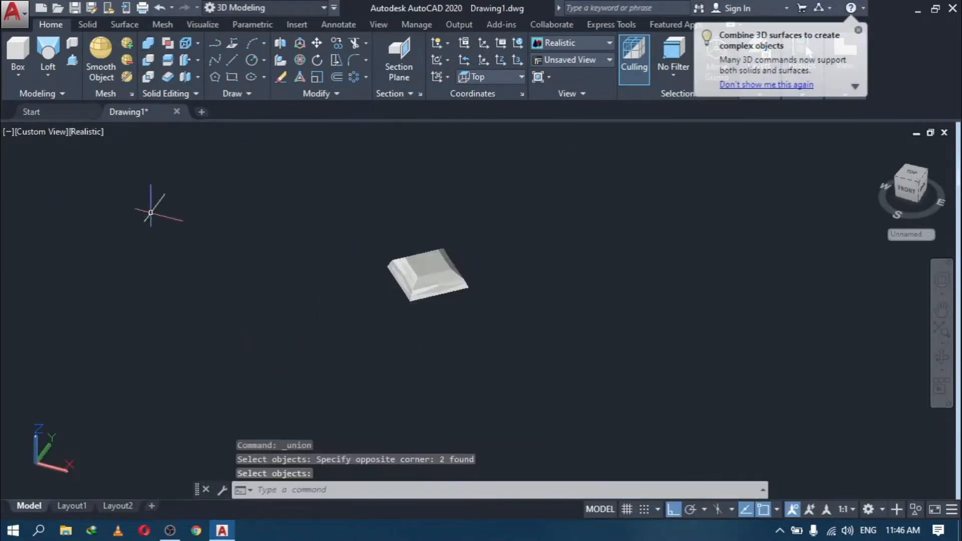
Step: Change to the Front view and hide the united diamond solid
click(29, 134)
click(66, 226)
scroll(398, 266, down, 5)
click(454, 331)
click(326, 215)
right_click(327, 215)
right_click(528, 149)
click(562, 235)
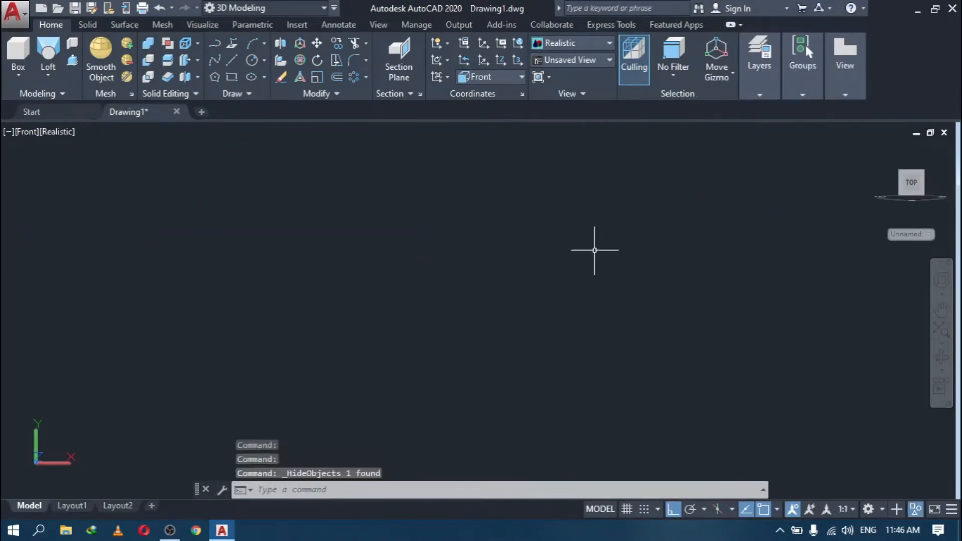
Step: Draw a closed profile of lines with a vertical edge, a long base, a short top and one slanted edge
text(l)
click(334, 260)
click(461, 259)
key(Return)
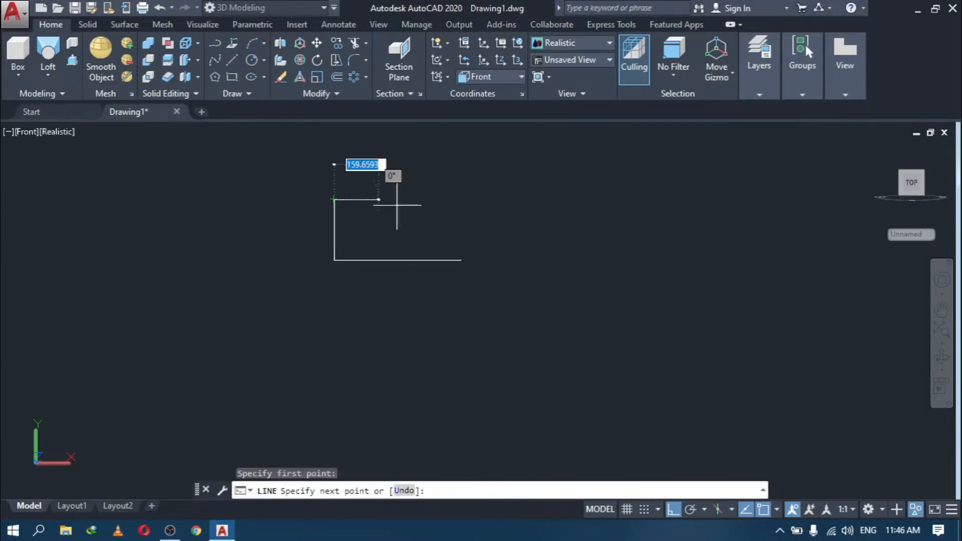
click(461, 259)
key(Return)
Step: Copy the profile's vertical, top and base lines to the right, leaving out the slanted line
click(376, 279)
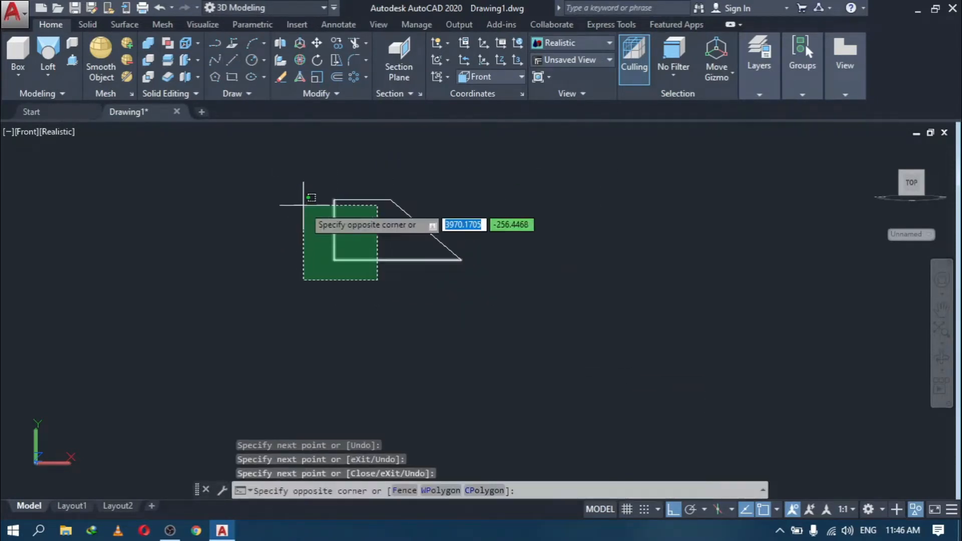
click(303, 196)
click(316, 43)
drag(375, 274, 311, 188)
key(Return)
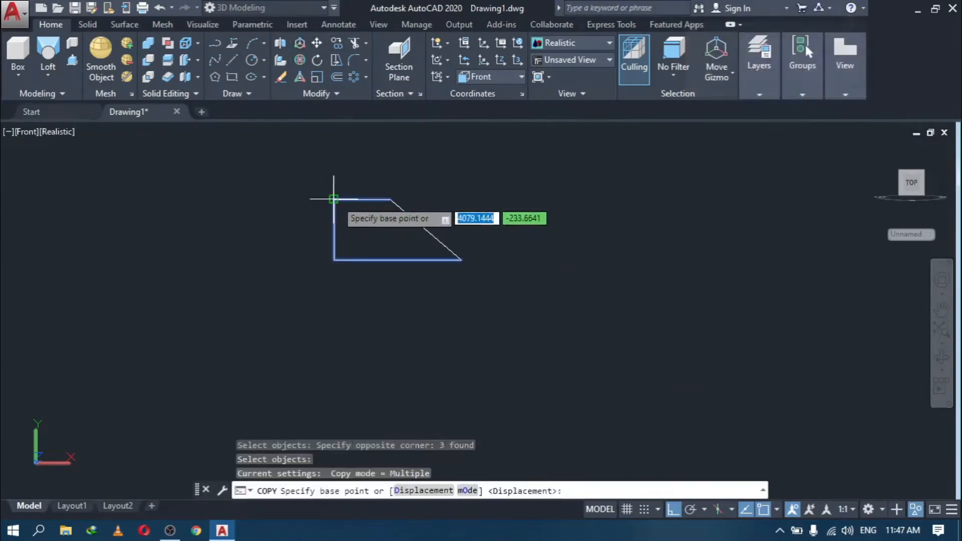
click(334, 200)
click(567, 206)
key(Escape)
Step: Close the copied profile with a two-segment edge bent outward between its top and base ends, with ortho off
scroll(437, 241, up, 4)
click(231, 61)
key(F8)
click(415, 175)
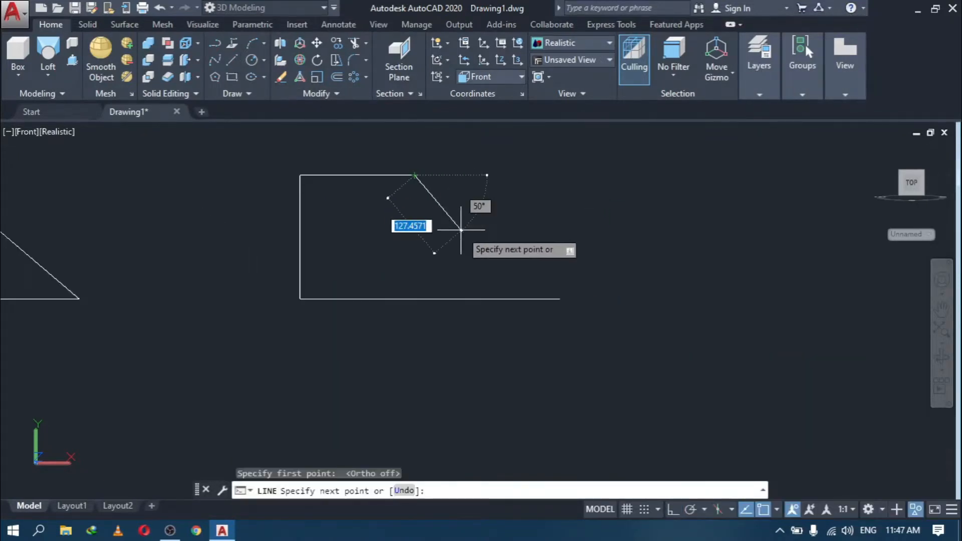
Step: Join the lines of both profiles into closed polylines
click(941, 356)
drag(762, 351, 670, 380)
key(Escape)
scroll(691, 393, down, 3)
click(607, 383)
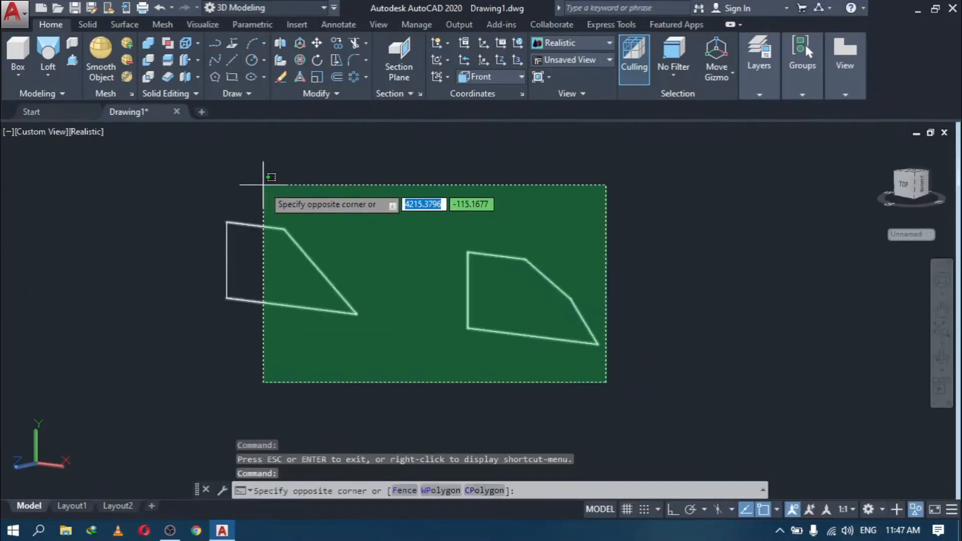
click(220, 175)
text(j)
key(Return)
Step: Move the five-sided profile by its upper corner at the vertical edge onto the same corner of the four-sided profile
click(317, 45)
click(468, 253)
click(227, 222)
middle_drag(286, 220, 466, 224)
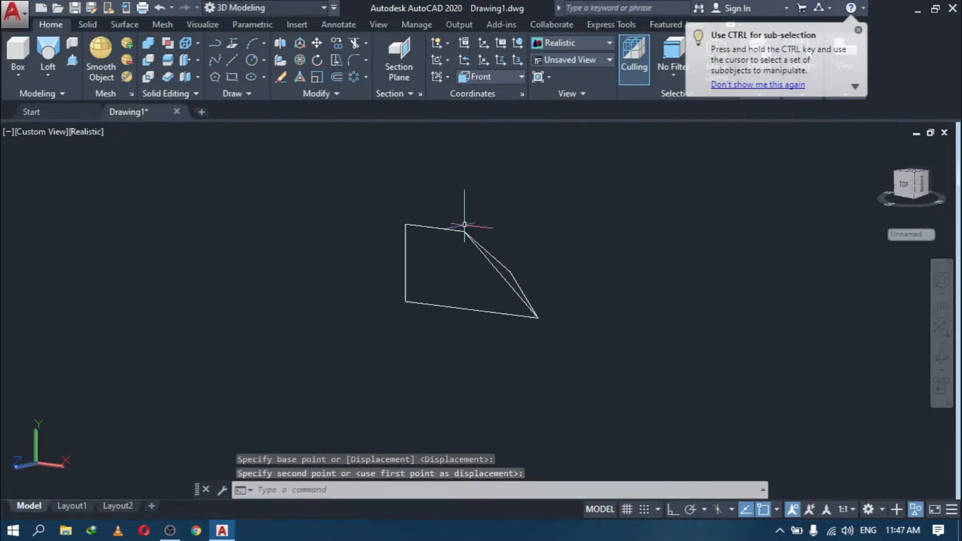
key(Escape)
Step: Rotate the five-sided profile -90° in 3D about the vertical edge shared with the other profile
key(F8)
middle_drag(573, 309, 542, 348)
click(455, 290)
click(296, 59)
click(373, 262)
click(379, 272)
text(-90)
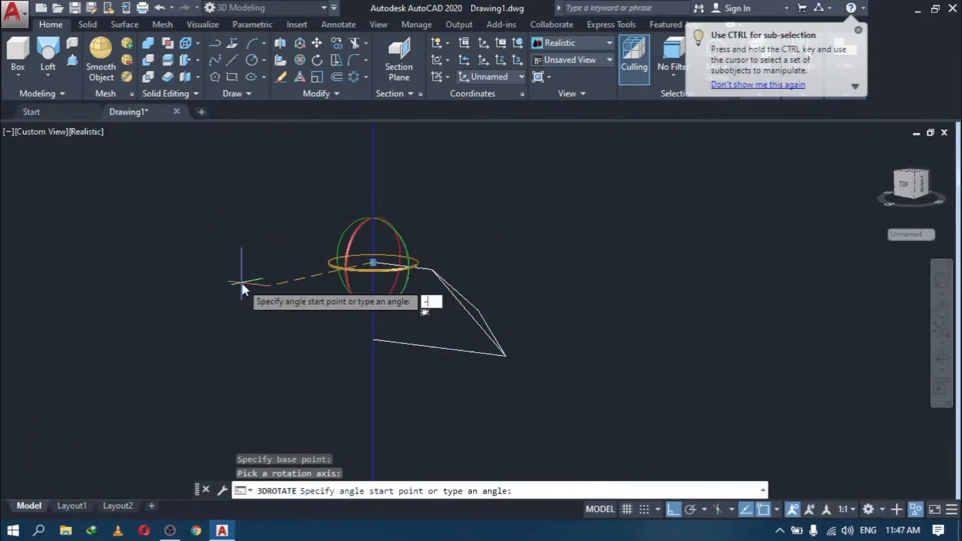
key(Return)
Step: Draw a zigzag of lines between the outer edges of the two perpendicular profiles, from their top corners to their base corners
click(942, 357)
drag(574, 389, 596, 398)
key(Escape)
scroll(453, 359, up, 4)
click(232, 60)
click(238, 195)
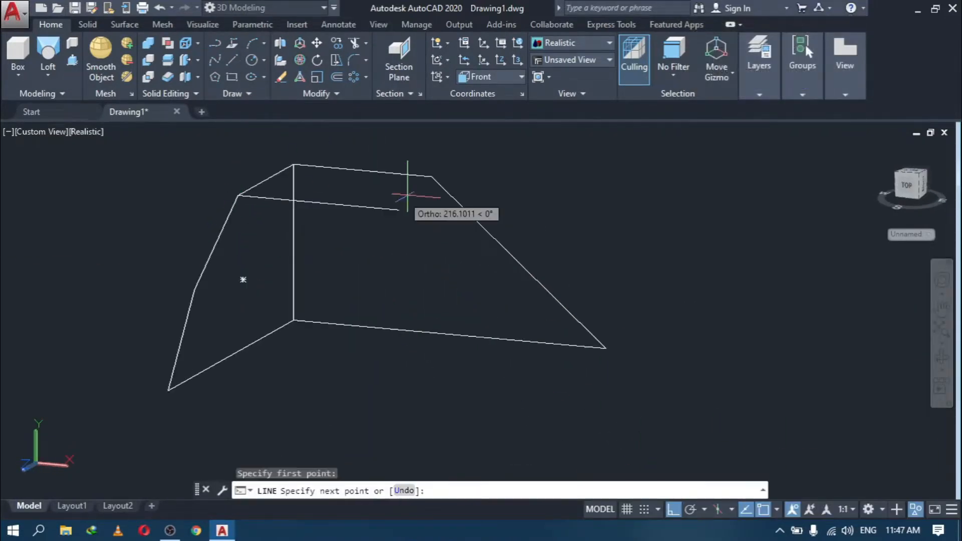
click(432, 177)
click(224, 227)
click(456, 201)
click(209, 257)
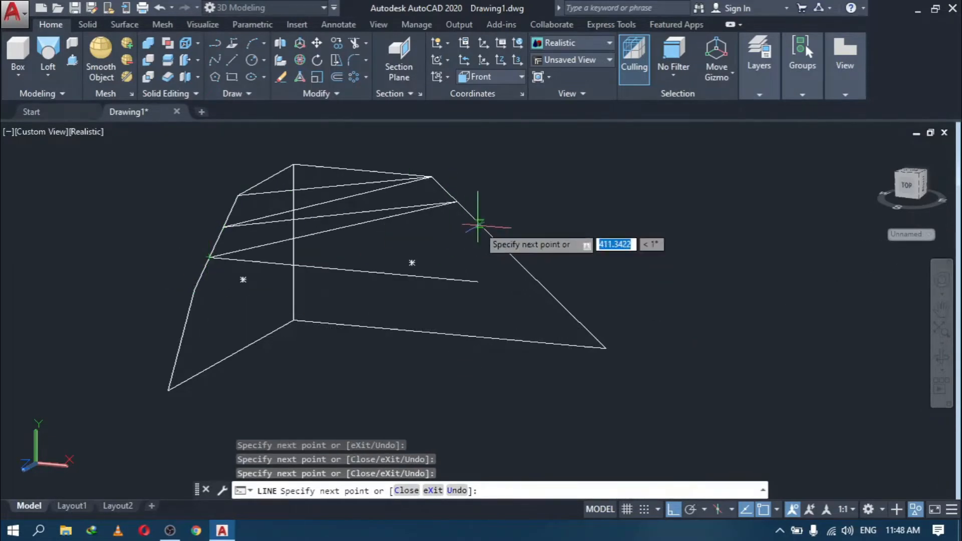
click(479, 224)
click(195, 289)
click(558, 302)
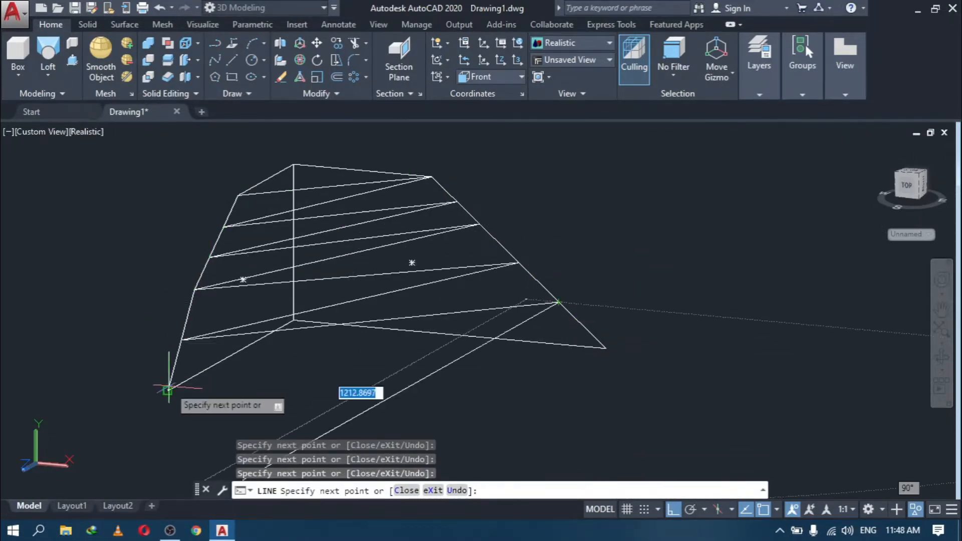
click(169, 390)
click(606, 348)
key(Return)
Step: Try to loft a solid between the two profiles, and undo the zigzag lines
click(48, 50)
click(267, 180)
click(378, 171)
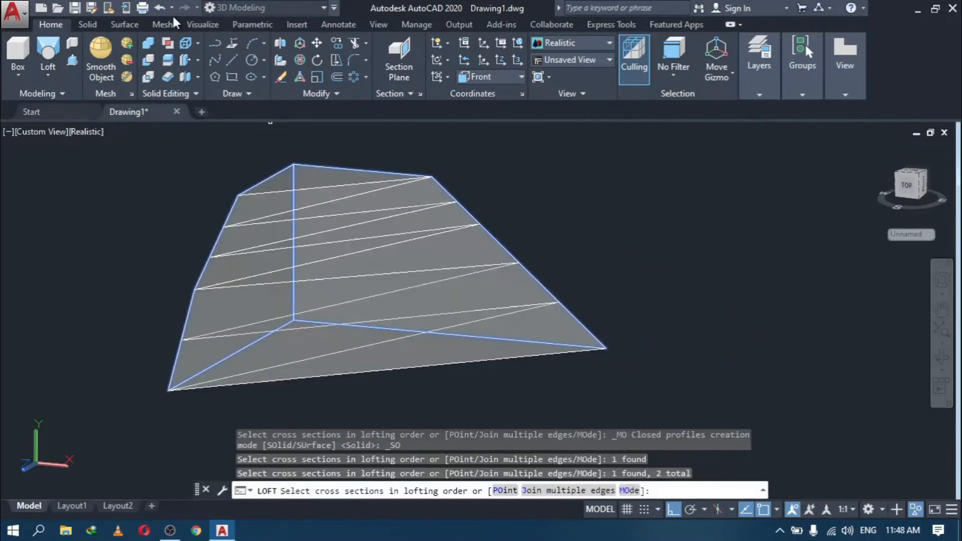
click(160, 8)
Step: Rotate the five-sided profile by -67.5° in 3D about the shared vertical edge
click(254, 186)
click(300, 60)
click(294, 320)
click(300, 331)
text(-)
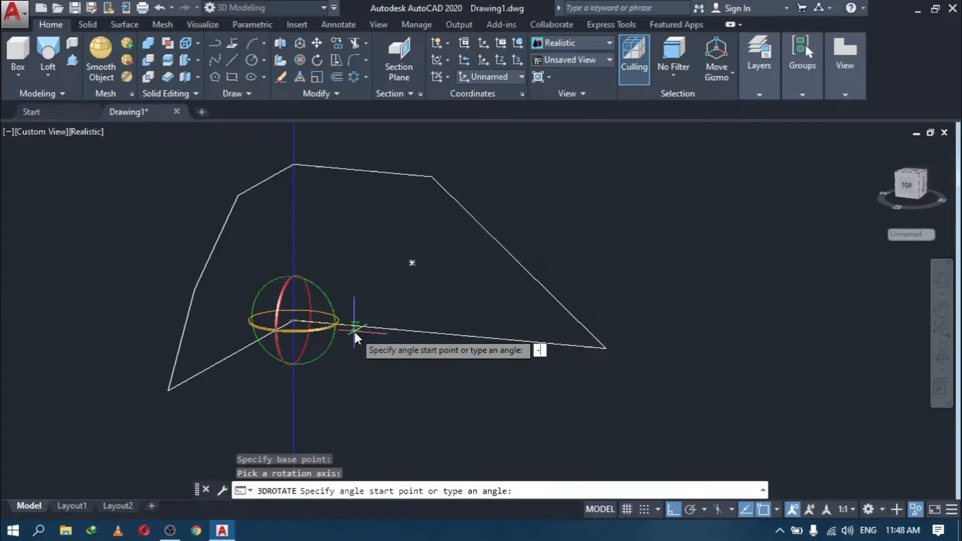
text(67.5)
key(Return)
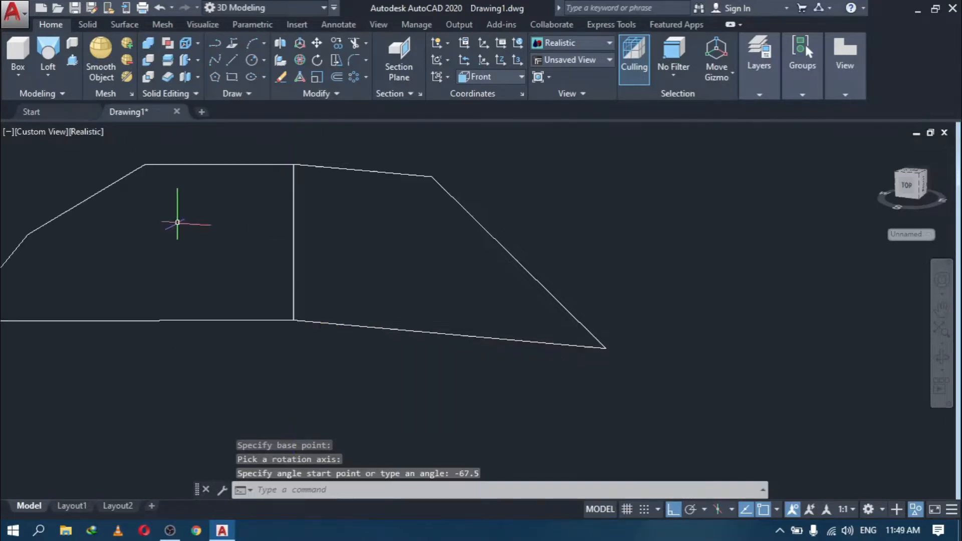
Step: Undo the rotations of the five-sided profile until both profiles lie in the same plane
click(160, 8)
click(265, 336)
click(300, 60)
click(294, 320)
click(292, 326)
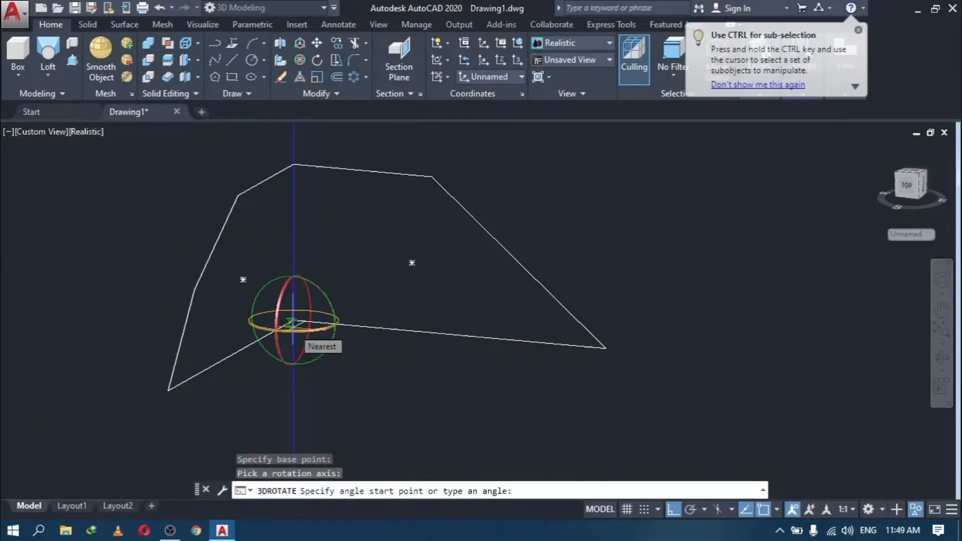
key(Escape)
key(Escape)
click(159, 8)
click(159, 8)
click(159, 8)
Step: Rotate the five-sided profile -22.5° in 3D about the vertical edge, using its lower corner as base point
click(493, 257)
scroll(571, 245, up, 2)
click(299, 60)
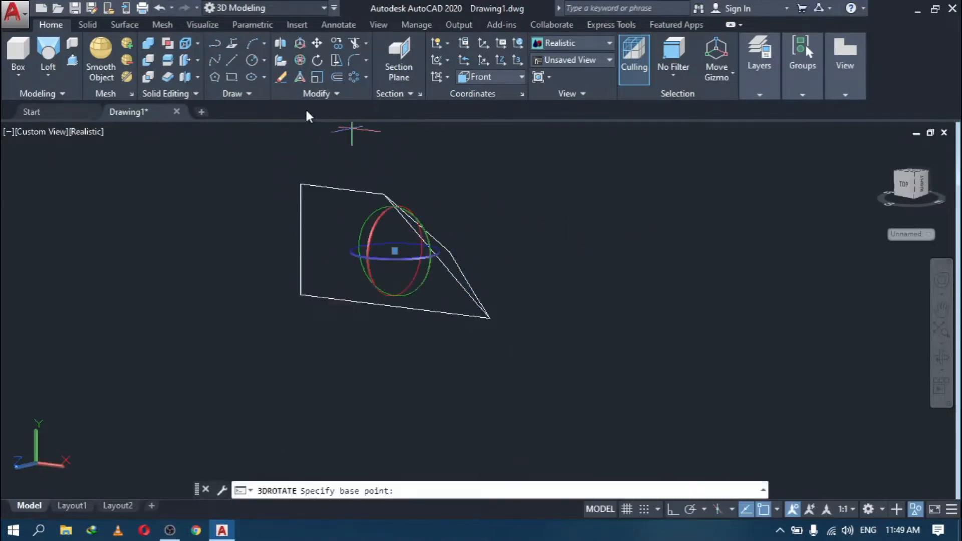
click(301, 295)
text(-22.5)
key(Return)
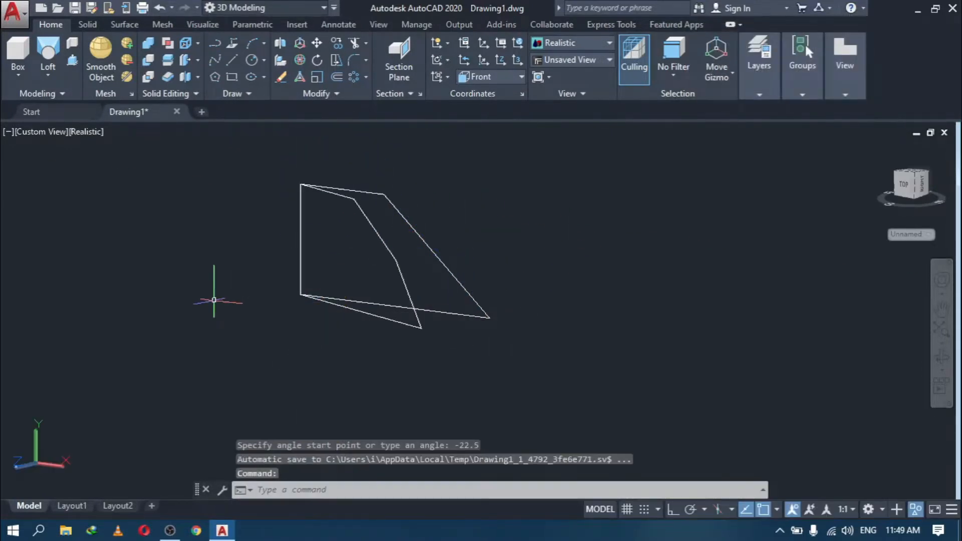
Step: Draw a continuous zigzag of lines between the outer edges of the two angled profiles, from top to base
shift+middle_drag(683, 360, 388, 306)
scroll(388, 305, up, 3)
shift+middle_drag(822, 326, 727, 329)
text(l)
key(Return)
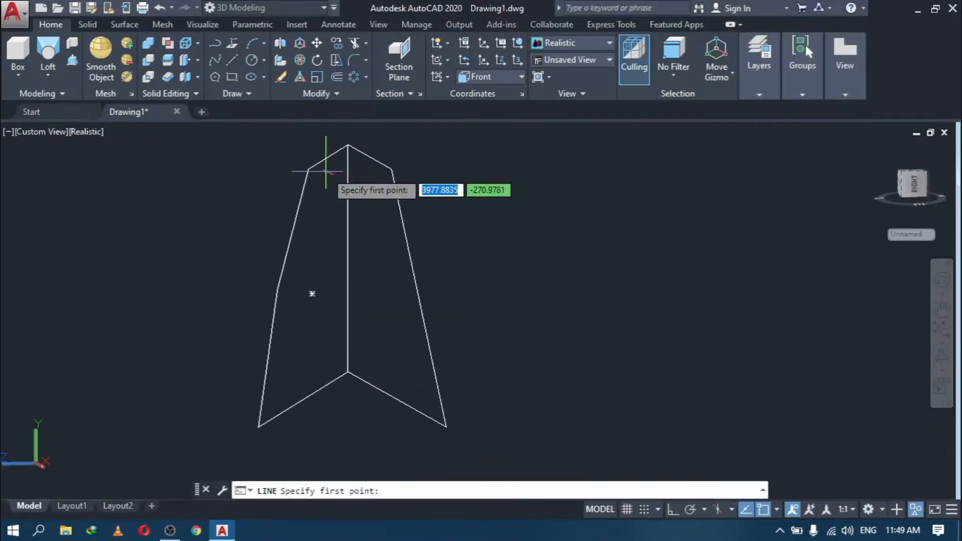
click(299, 207)
click(405, 228)
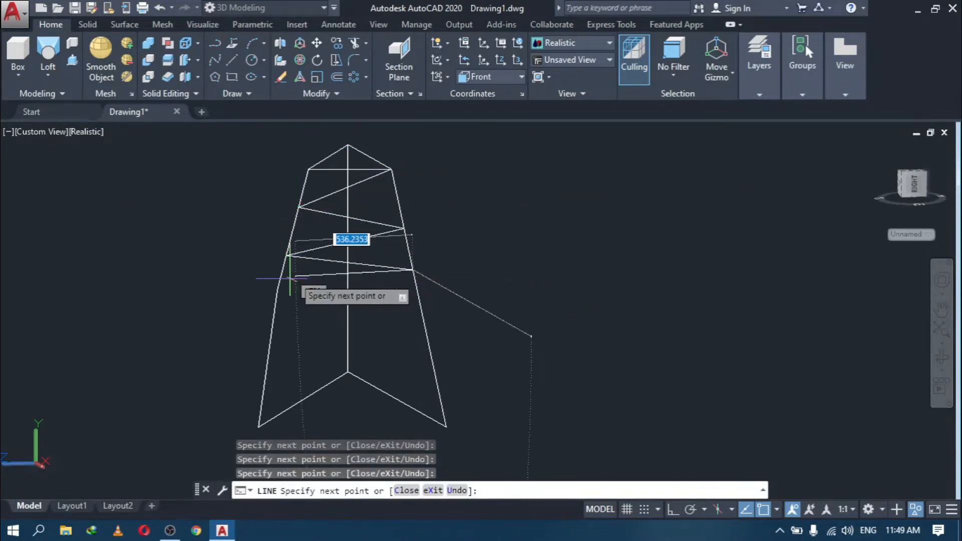
click(446, 427)
key(Return)
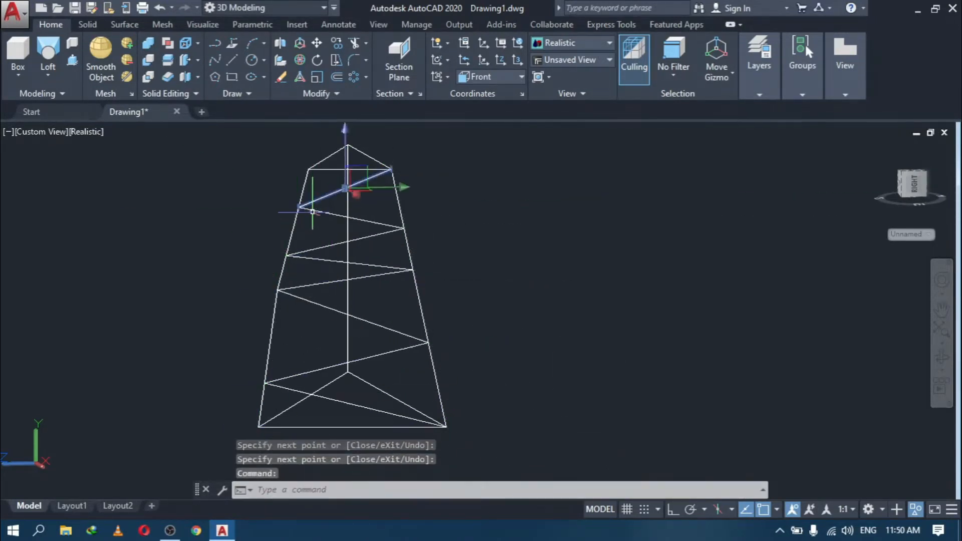
Step: Stretch the zigzag's second to fourth vertices down along the five-sided profile's outer edge, placing the third at its bend
click(314, 211)
click(299, 207)
click(294, 230)
key(Escape)
middle_drag(443, 210, 501, 211)
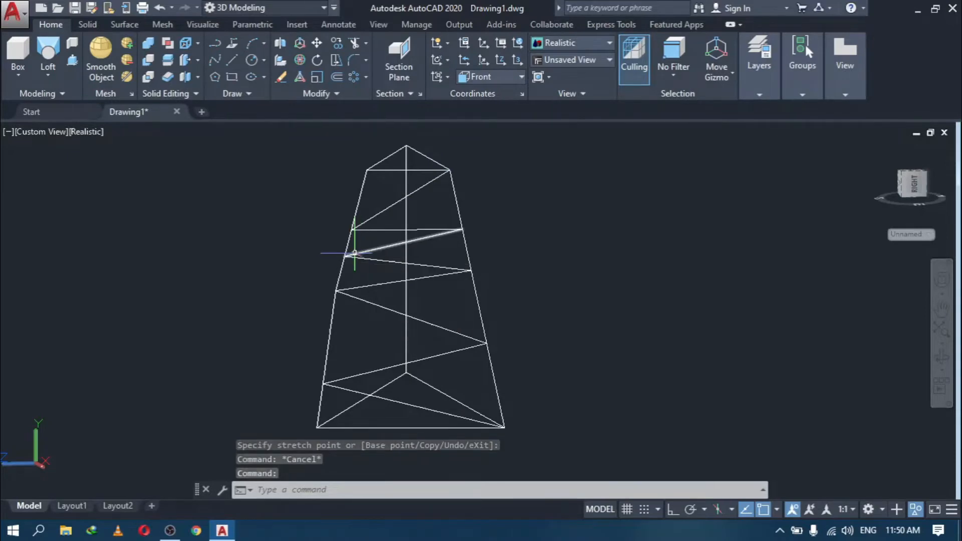
click(345, 256)
click(337, 279)
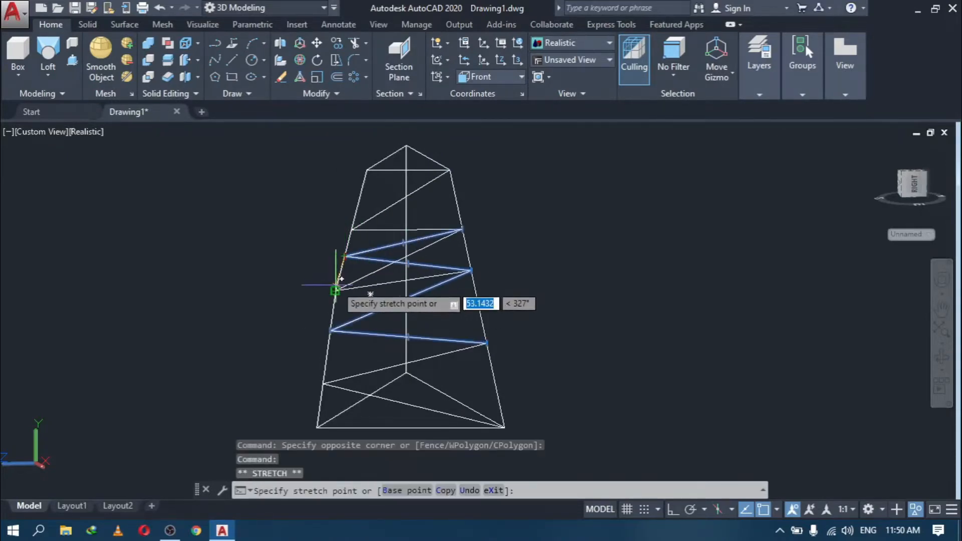
key(Escape)
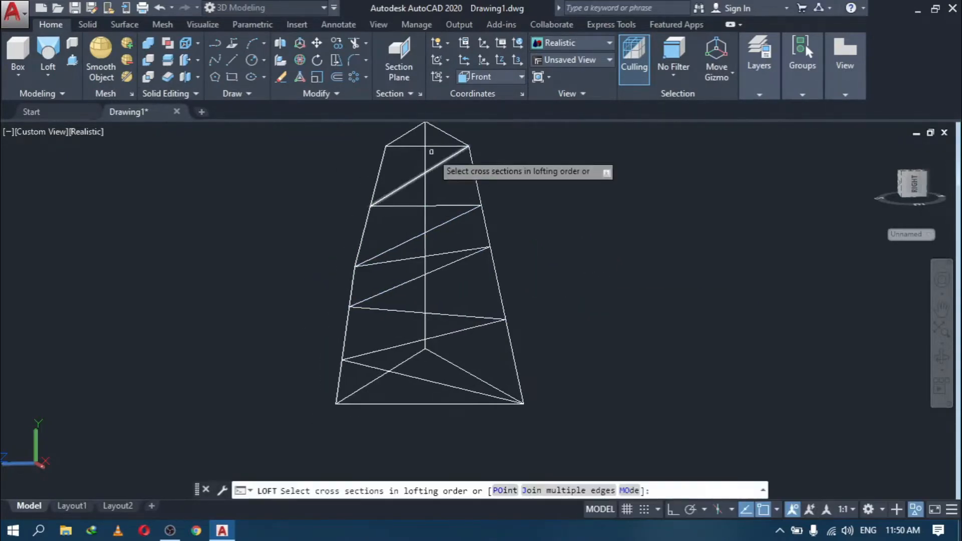
Step: Loft a solid between the two profiles, using the zigzag lines as guides
click(409, 132)
click(449, 134)
key(Return)
click(483, 169)
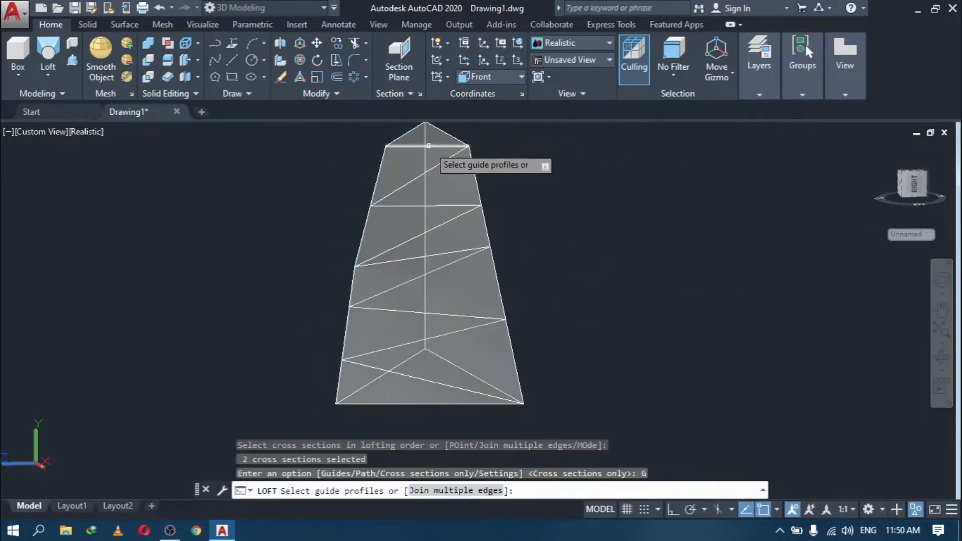
click(430, 146)
click(426, 173)
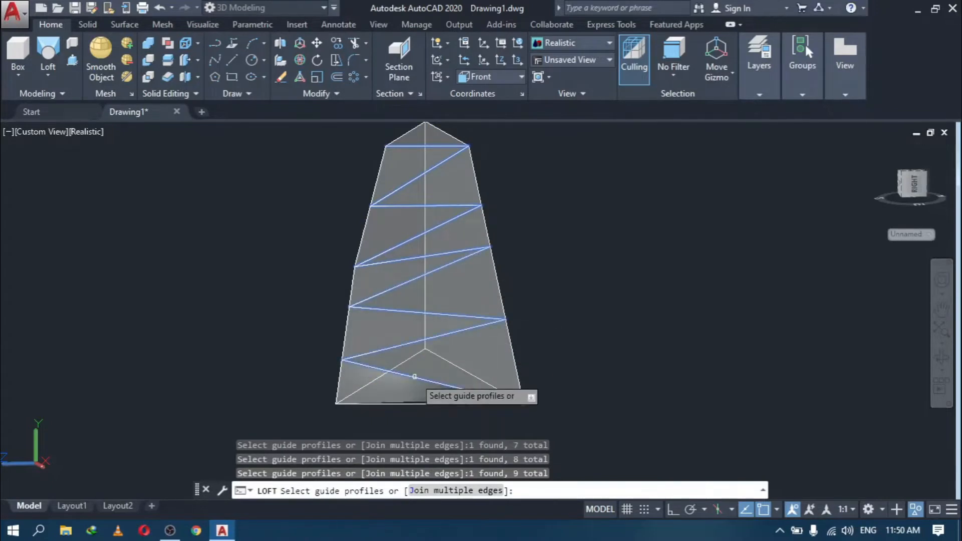
key(Return)
Step: Mirror the lofted wedge in the top view about its straight horizontal edge, keeping the original
shift+middle_drag(415, 376, 555, 375)
click(73, 167)
scroll(339, 226, down, 5)
click(474, 275)
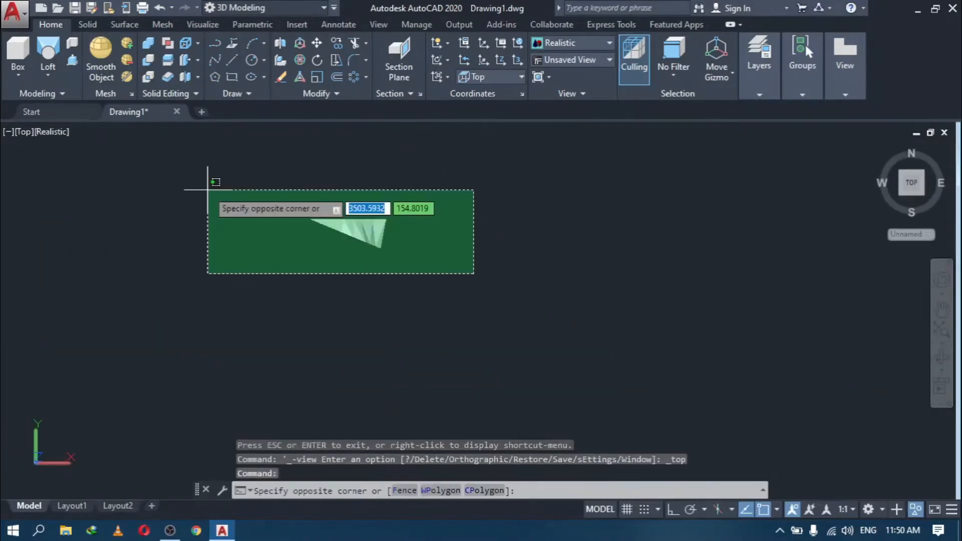
click(209, 189)
click(320, 94)
click(281, 109)
click(309, 218)
click(674, 510)
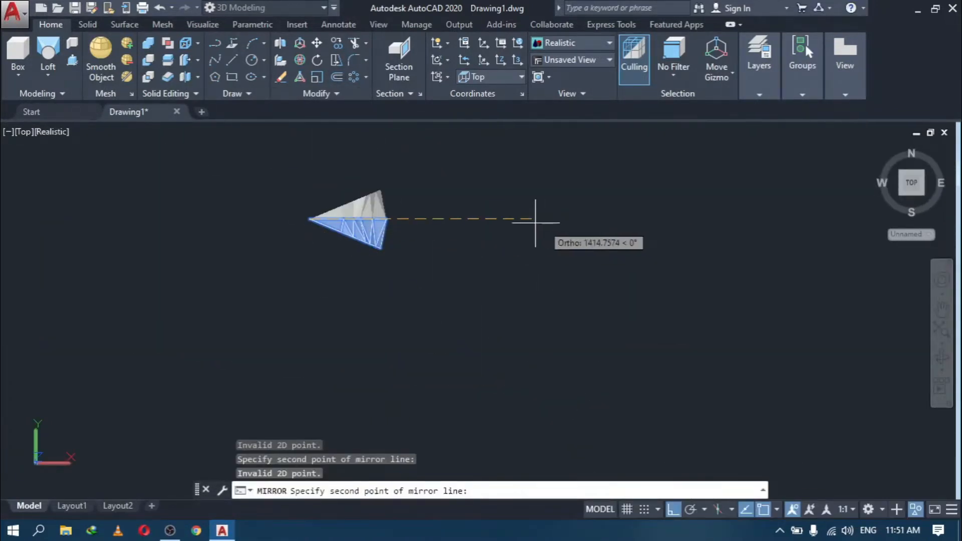
scroll(386, 219, up, 6)
click(389, 219)
key(Return)
Step: Create a polar array of both wedge halves with 8 items around their pointed tip
click(566, 346)
click(285, 192)
middle_drag(285, 194, 397, 240)
click(353, 77)
click(425, 302)
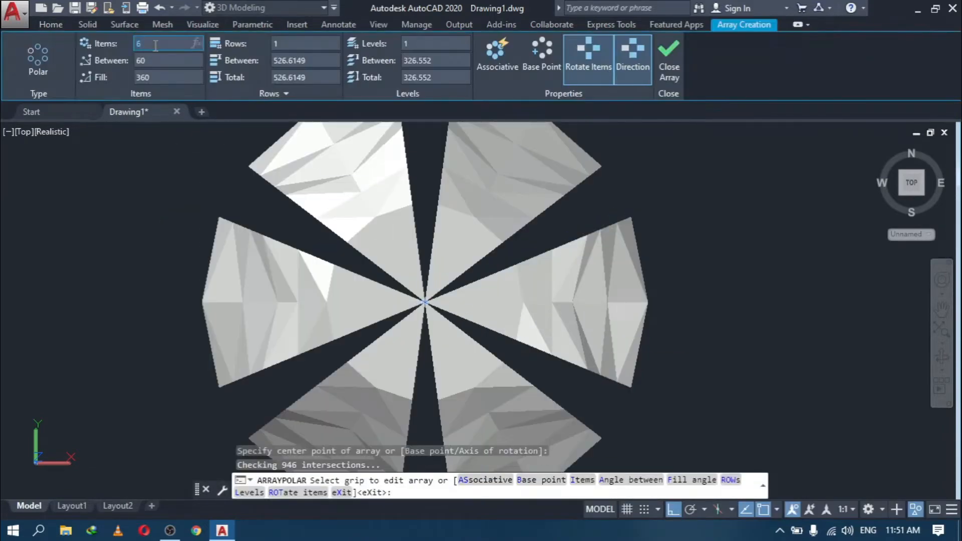
click(155, 44)
text(8)
key(Return)
shift+middle_drag(791, 346, 40, 143)
key(Return)
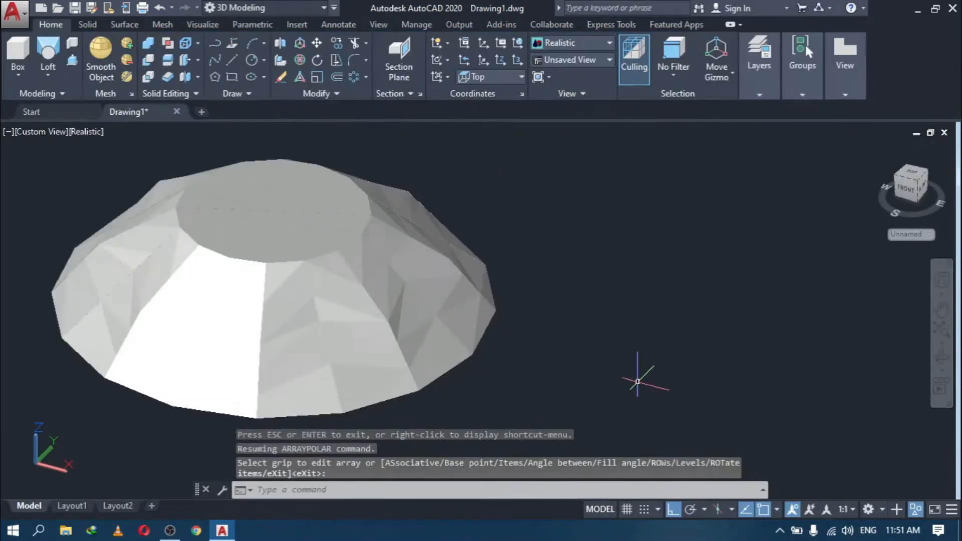
Step: Unite all the arrayed wedges into one solid
click(147, 43)
click(601, 294)
click(70, 180)
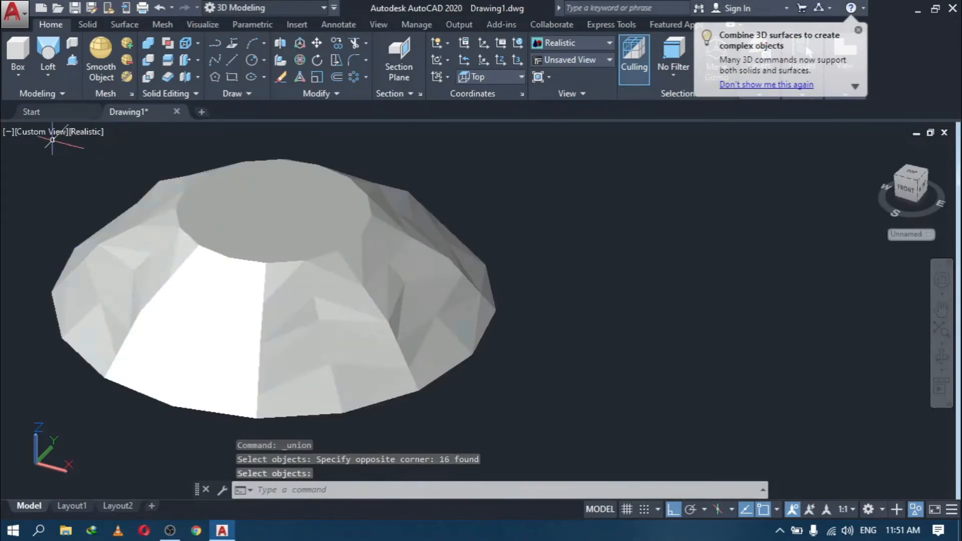
key(Return)
Step: Draw a right triangle of lines in the front view beside the solid, about 416 wide and 260 high
click(906, 189)
click(232, 59)
click(426, 246)
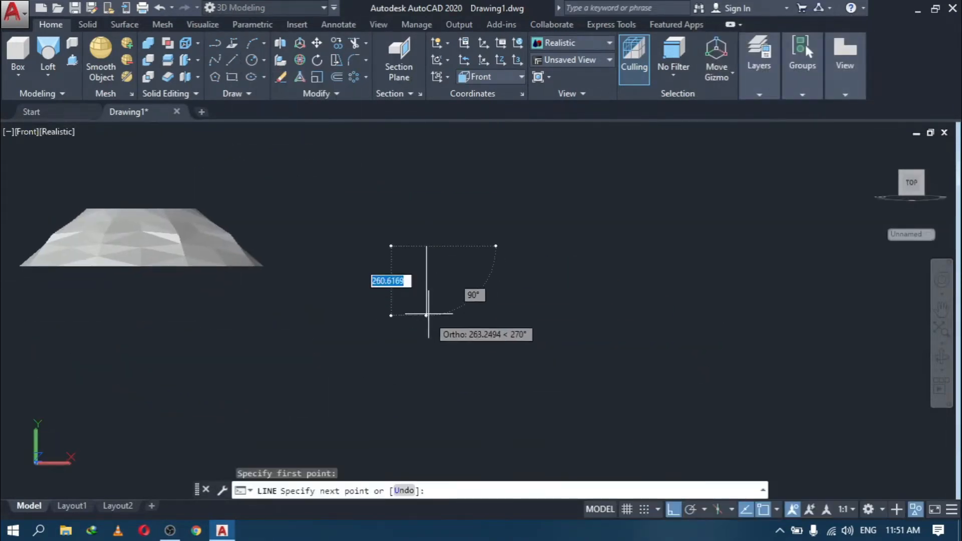
click(426, 314)
key(Return)
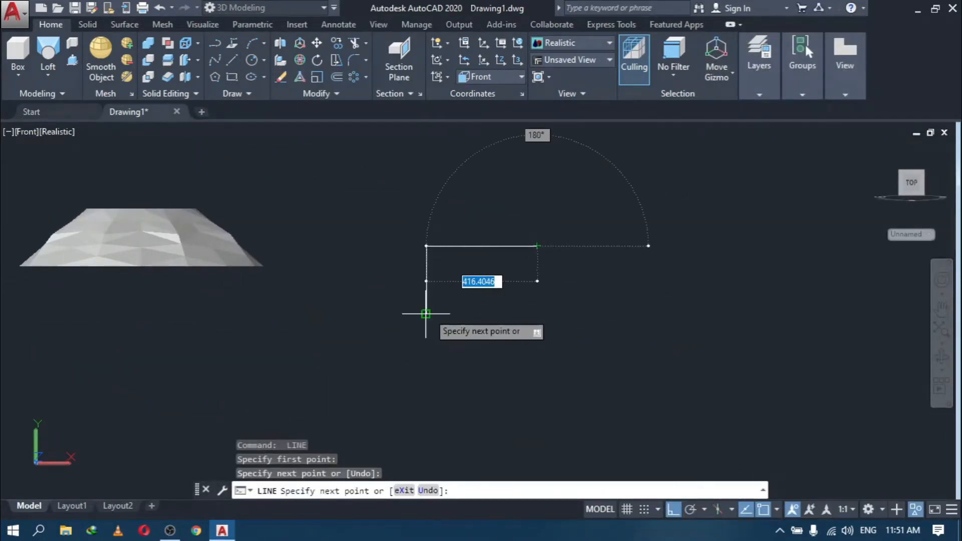
key(Escape)
key(Return)
click(537, 246)
click(426, 315)
key(Return)
Step: Stretch the triangle's lower corner straight up to shorten its vertical side
click(449, 318)
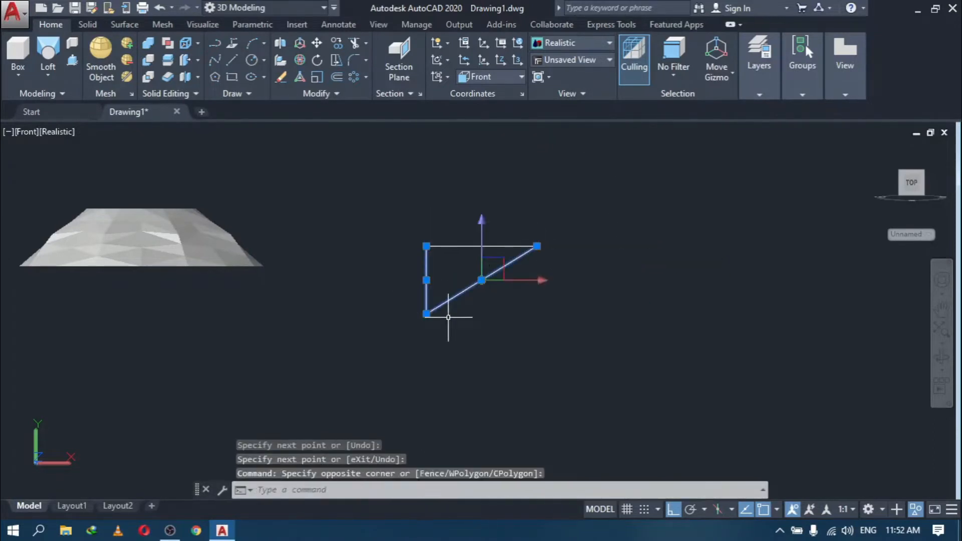
click(426, 291)
key(Escape)
Step: Copy the triangle's horizontal and vertical sides to the right, using their shared corner as base point
click(475, 238)
click(410, 265)
click(337, 43)
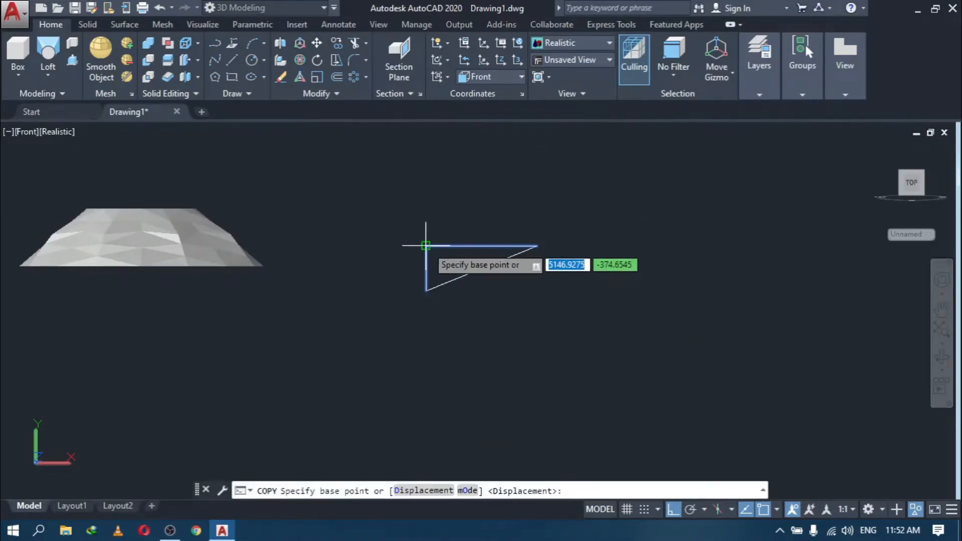
click(427, 246)
click(607, 247)
key(Return)
Step: Draw a vertical helper line in the front view, down from the copied horizontal side near its corner
shift+middle_drag(466, 291, 462, 303)
click(36, 132)
click(75, 227)
scroll(594, 290, up, 5)
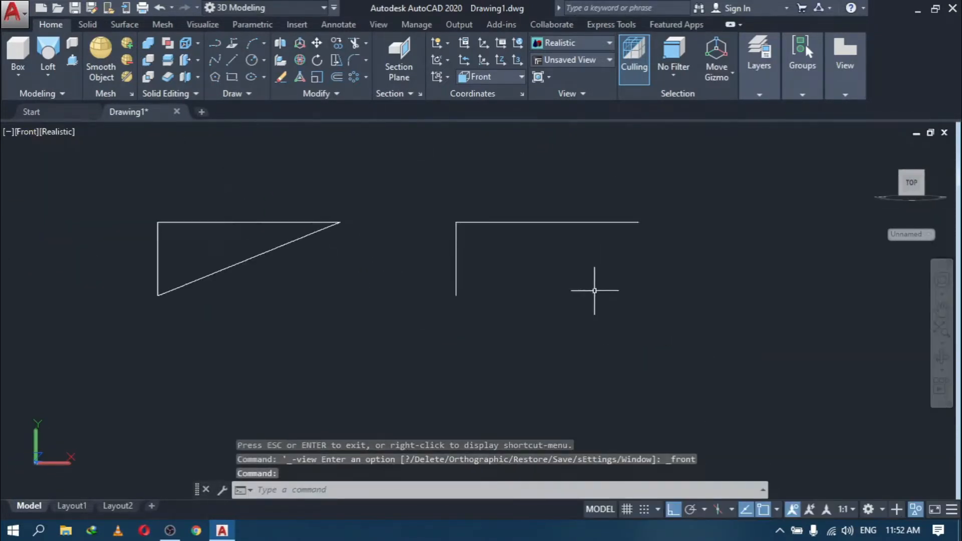
text(l)
key(Return)
click(416, 301)
key(Escape)
click(231, 60)
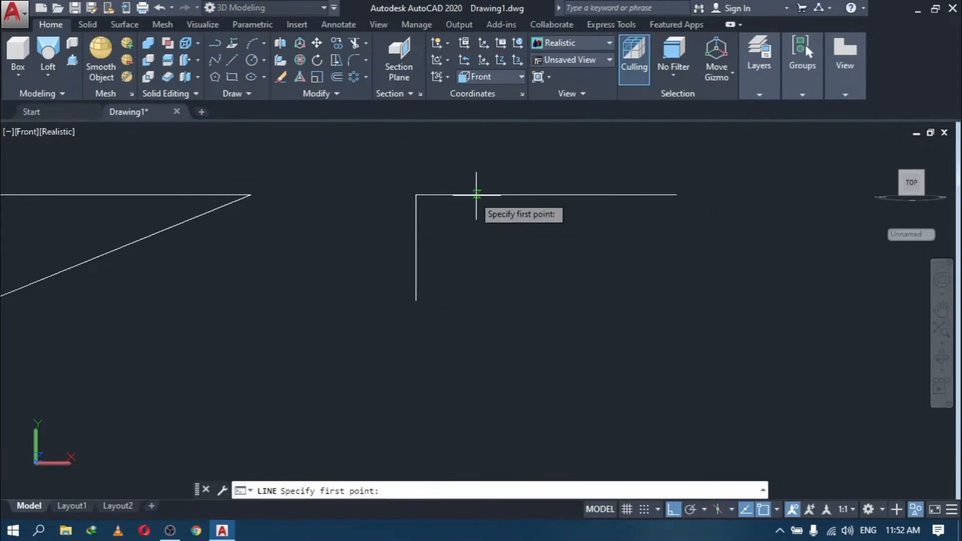
click(485, 258)
key(Return)
Step: Close the copied outline with two lines meeting at the helper line's lower end, and erase the helper line
click(232, 60)
click(416, 301)
click(485, 258)
click(676, 195)
key(Return)
click(486, 221)
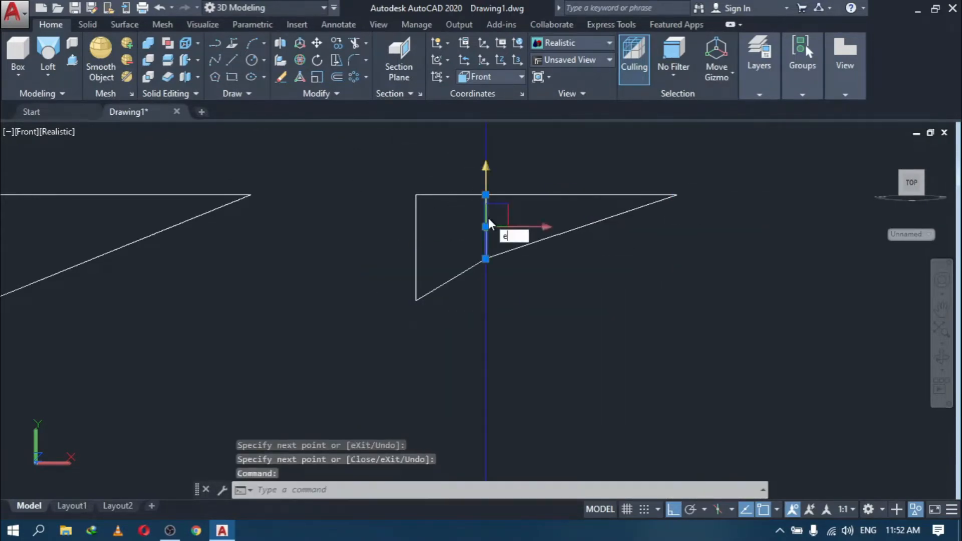
key(Return)
Step: Join the lines of the triangle and of the bent outline into two closed profiles
scroll(490, 223, down, 3)
middle_drag(491, 225, 504, 251)
click(686, 341)
click(167, 195)
key(Escape)
Step: Move the triangle profile onto the bent profile so that their upper corners coincide
shift+middle_drag(780, 357, 292, 212)
click(320, 198)
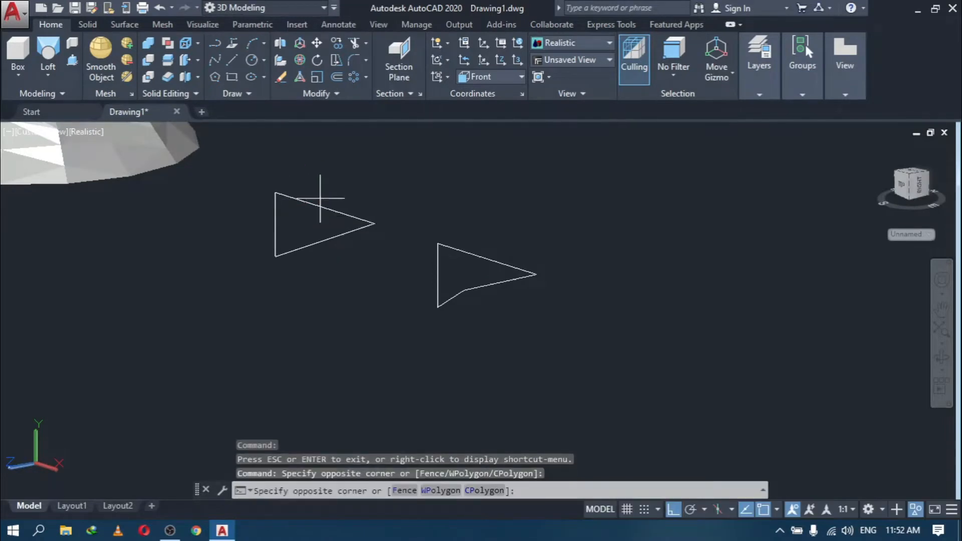
click(300, 224)
click(317, 43)
click(275, 193)
click(438, 243)
Step: Rotate the bent profile -22.5° in 3D about the vertical edge, using its upper corner as base point
scroll(526, 307, up, 2)
click(491, 271)
click(299, 60)
click(400, 216)
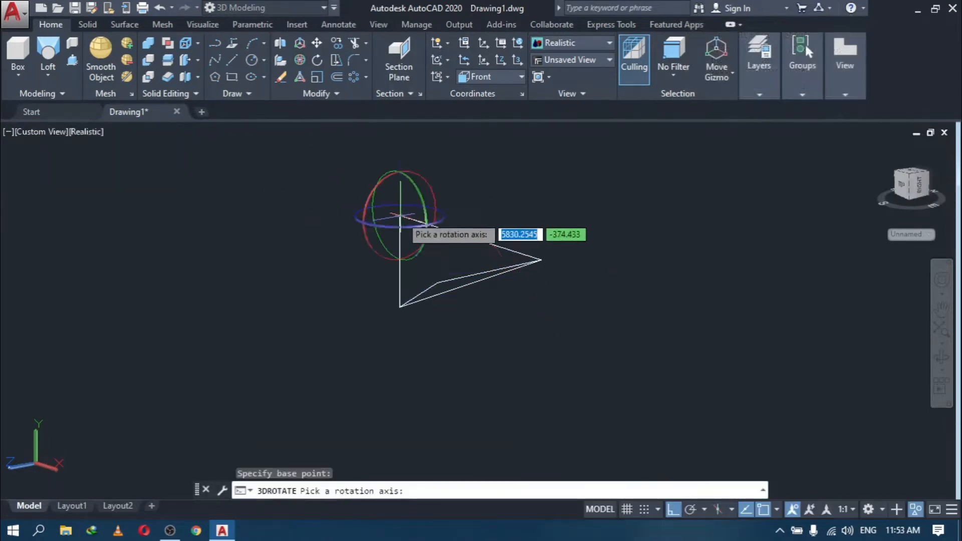
text(-22.5)
key(Return)
Step: Draw a continuous zigzag of lines between the outer edges of the two profiles, from the top down towards the lower tip
shift+middle_drag(711, 351, 566, 305)
click(232, 61)
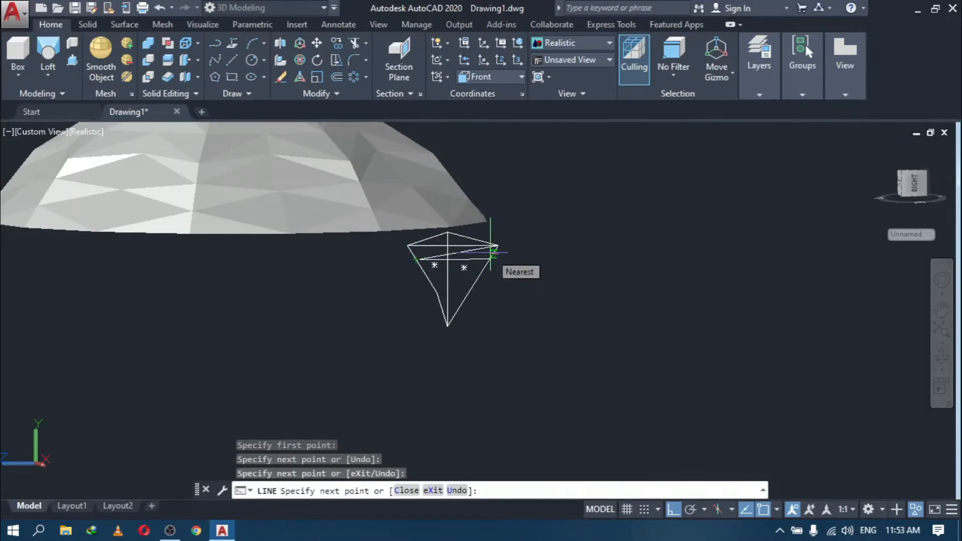
scroll(484, 264, up, 2)
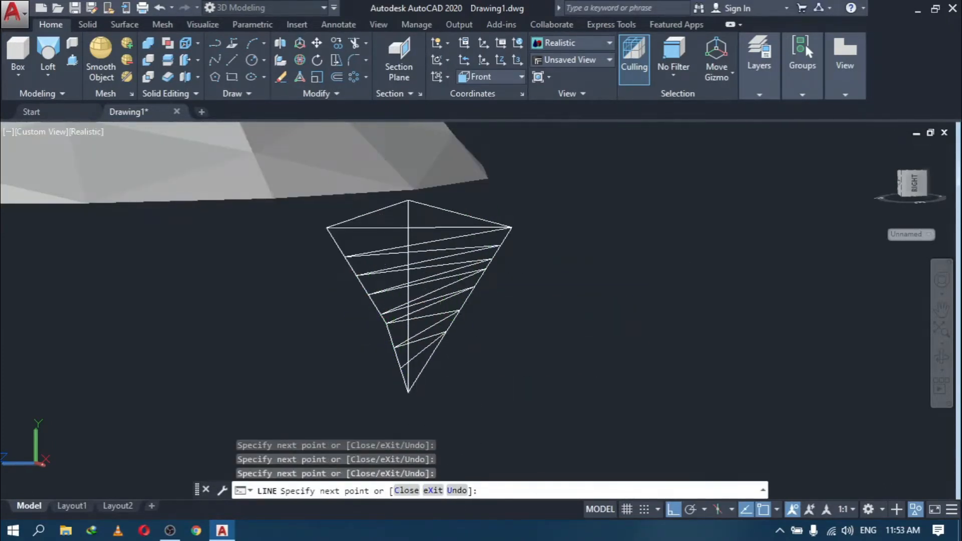
key(Escape)
Step: Loft a solid between the triangle and the bent profile, using the zigzag lines as guides
click(48, 53)
click(355, 218)
click(460, 214)
right_click(548, 187)
click(567, 197)
click(594, 233)
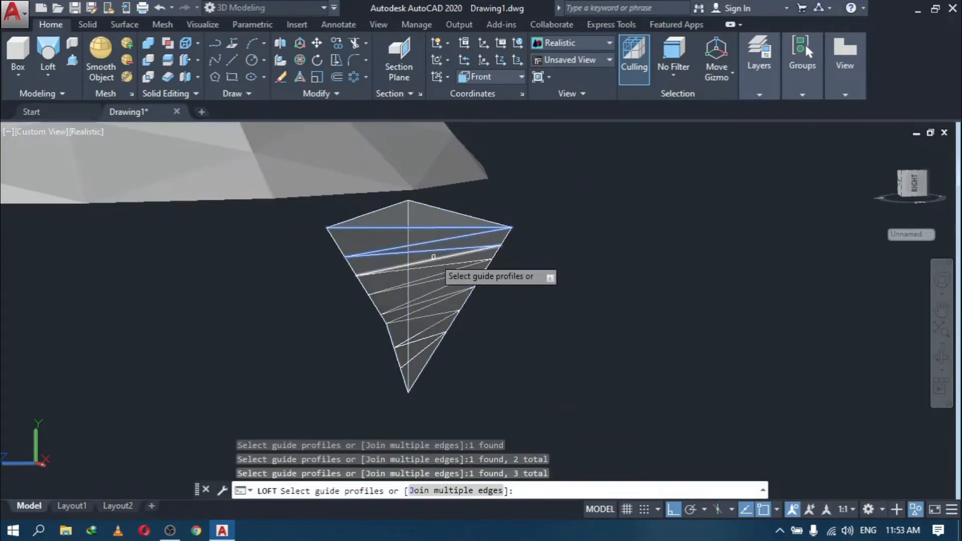
click(444, 277)
click(442, 287)
click(438, 297)
scroll(438, 297, up, 4)
click(434, 315)
scroll(434, 319, down, 2)
click(434, 319)
click(434, 327)
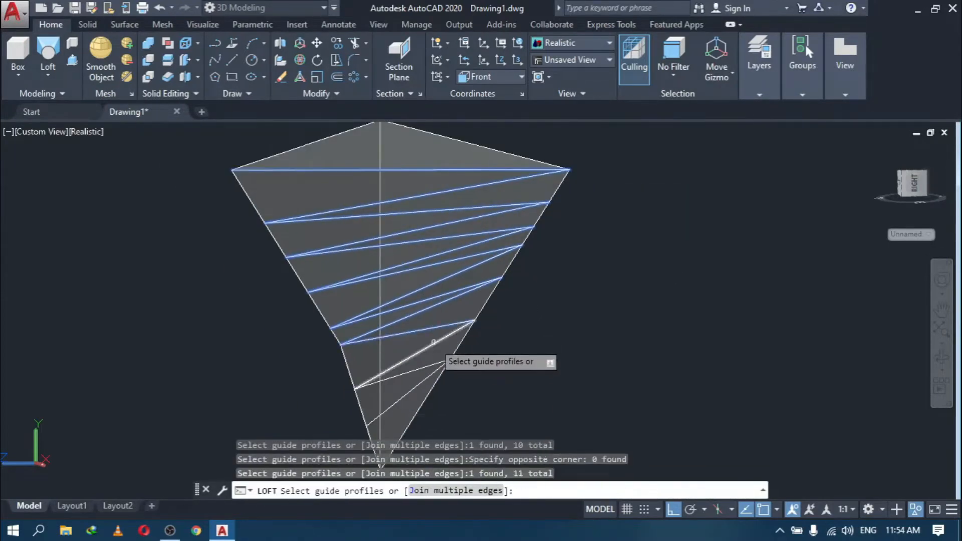
key(Return)
Step: Mirror the new lofted wedge in the top view about its horizontal edge from the tip, keeping the original
click(42, 132)
click(65, 165)
click(586, 328)
click(426, 227)
click(321, 94)
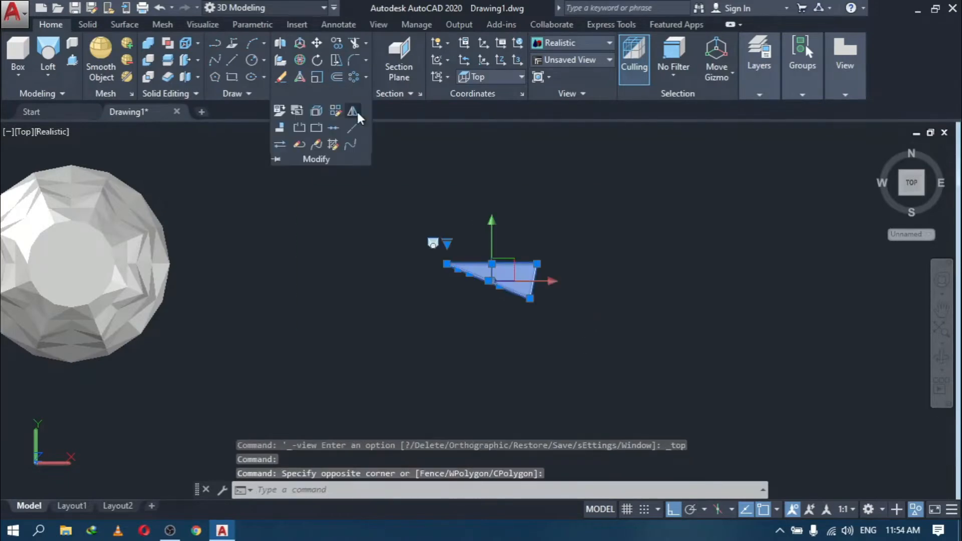
click(354, 112)
click(446, 263)
click(626, 261)
key(Return)
Step: Polar-array the two new wedge halves around their shared tip with 8 items
click(341, 94)
click(354, 77)
click(446, 264)
click(168, 43)
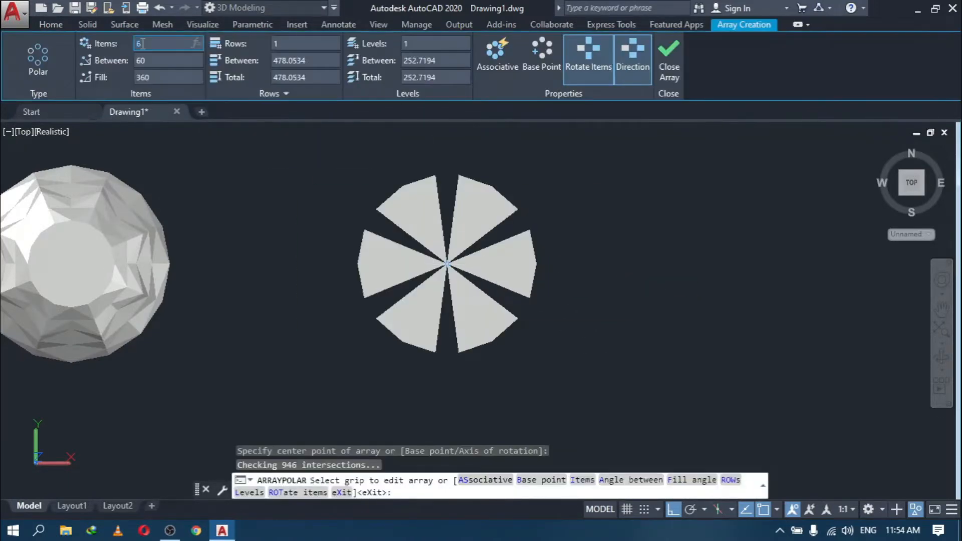
text(8)
key(Return)
click(669, 57)
Step: Unite the wedges of the second array into one inverted-cone solid
click(623, 344)
click(461, 262)
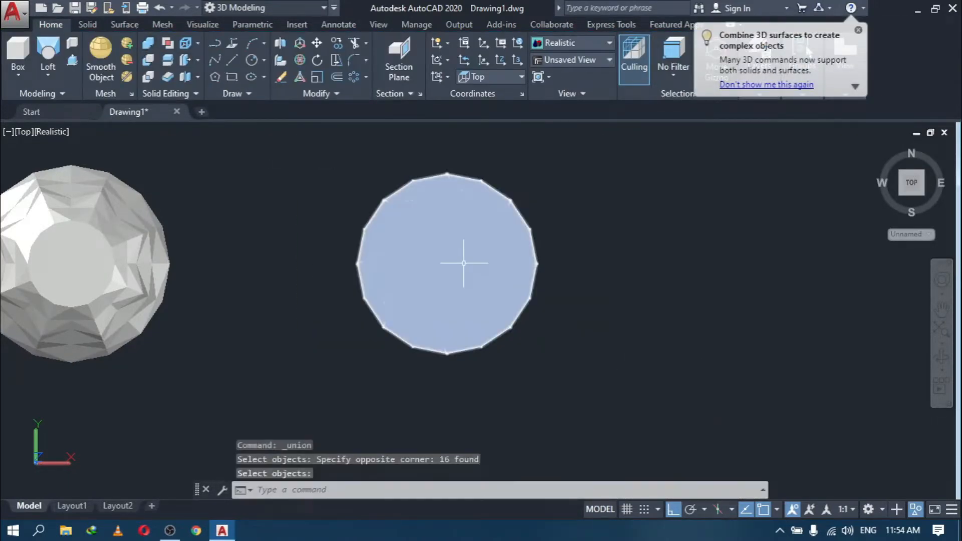
shift+middle_drag(462, 262, 682, 254)
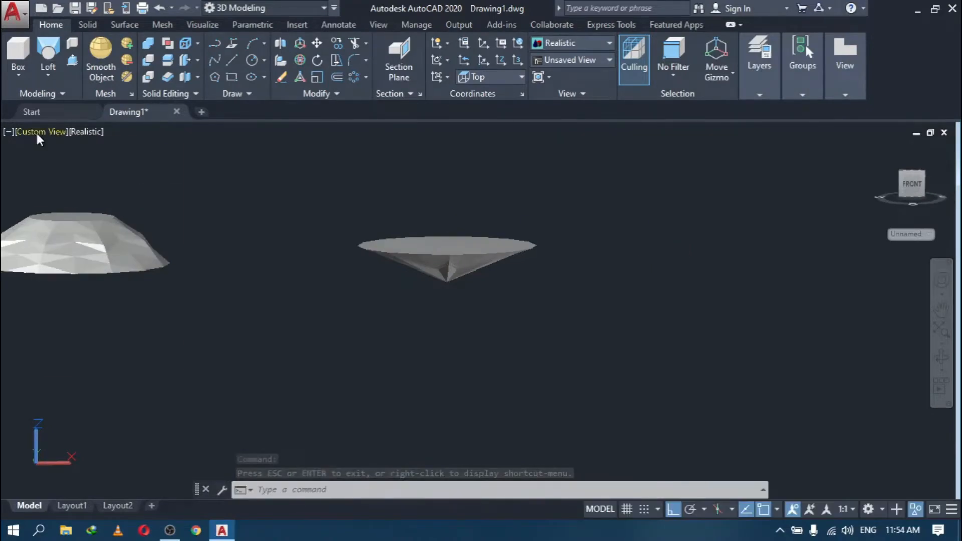
Step: Set the visual style to 2D Wireframe and show both solids from the top
click(38, 134)
click(65, 230)
middle_drag(471, 320, 367, 304)
click(57, 132)
click(112, 167)
click(26, 132)
click(61, 166)
scroll(282, 245, down, 5)
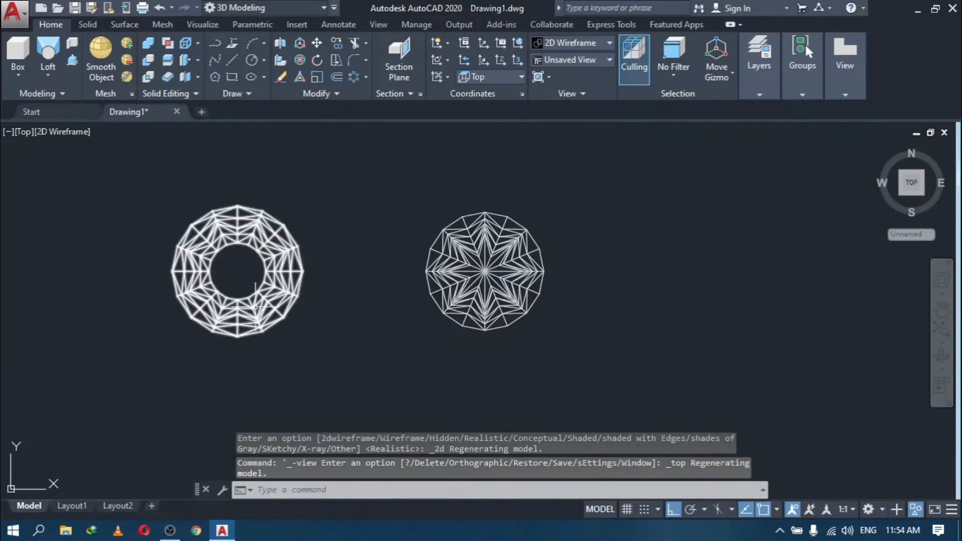
Step: Move the truncated faceted solid onto the cone-shaped solid so that their centres coincide
click(279, 246)
click(238, 271)
scroll(488, 271, up, 6)
click(491, 271)
scroll(491, 271, down, 2)
middle_drag(492, 270, 355, 268)
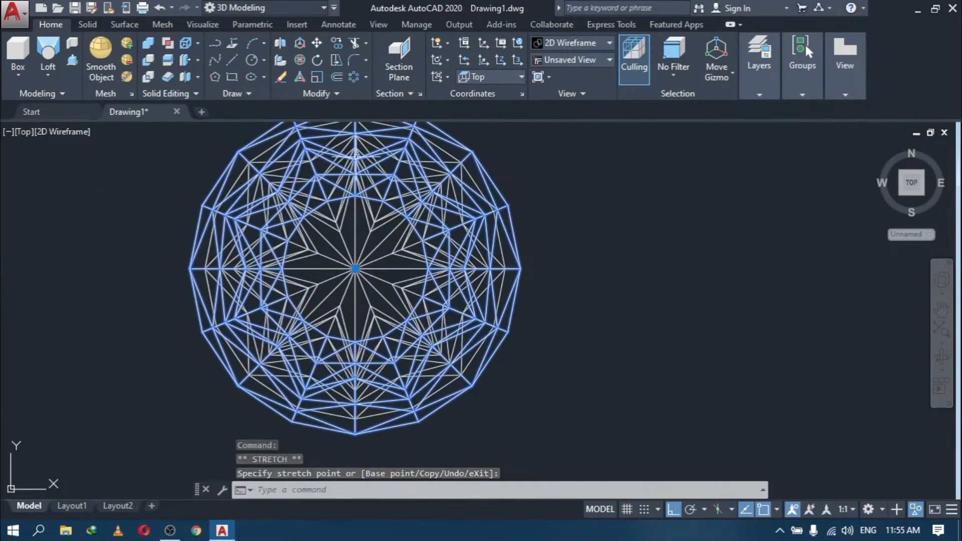
key(Escape)
Step: Scale the cone-shaped solid up from the common centre until its rim matches the truncated solid's outline
click(390, 232)
click(355, 269)
scroll(519, 269, up, 6)
click(533, 256)
scroll(543, 258, down, 8)
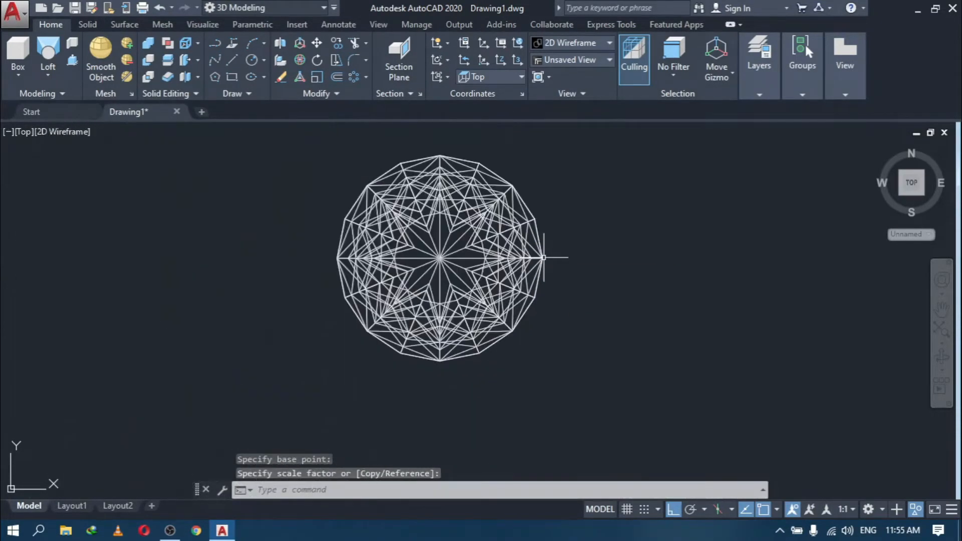
key(Escape)
Step: Move the truncated solid straight up in the front view, leaving a small gap above the cone-shaped solid's rim
click(19, 135)
click(53, 229)
click(674, 366)
click(631, 336)
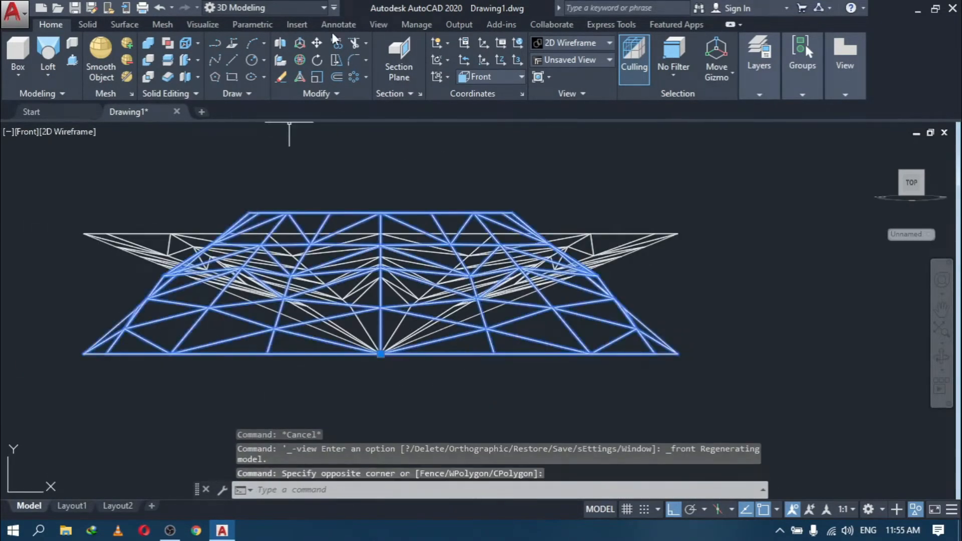
click(316, 44)
click(678, 354)
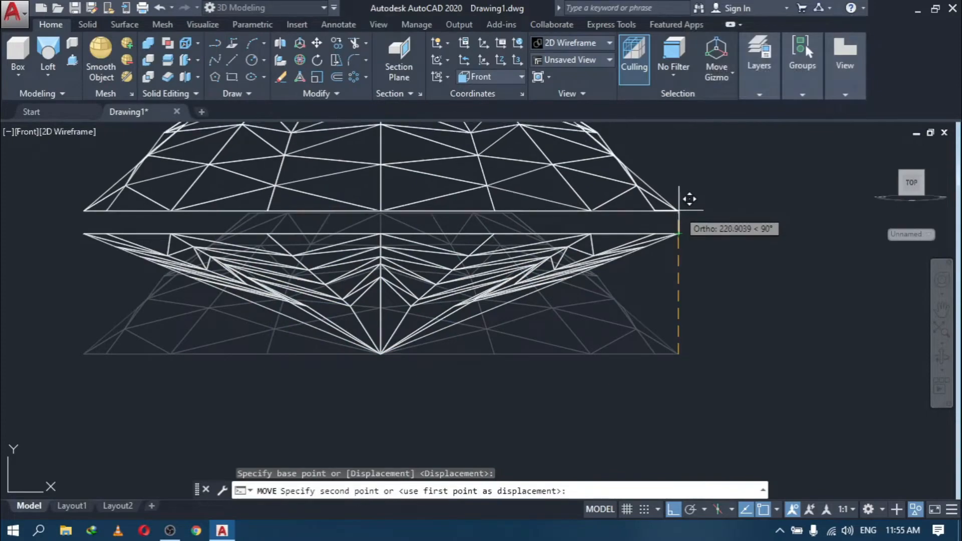
click(678, 219)
Step: Change the visual style to Shaded with edges
click(71, 63)
click(68, 132)
click(127, 243)
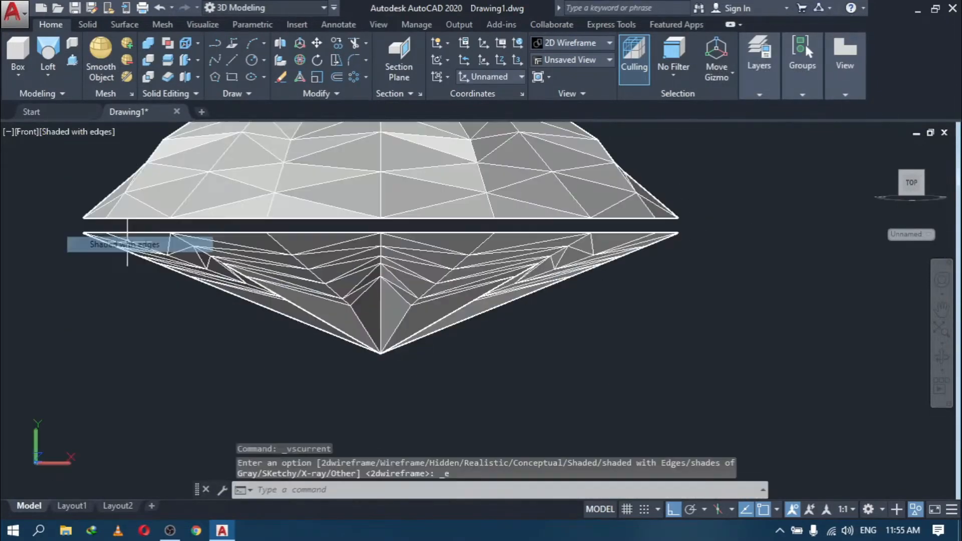
Step: Try to press-pull the truncated solid's base face down to the cone-shaped solid's rim
click(942, 357)
drag(754, 366, 761, 335)
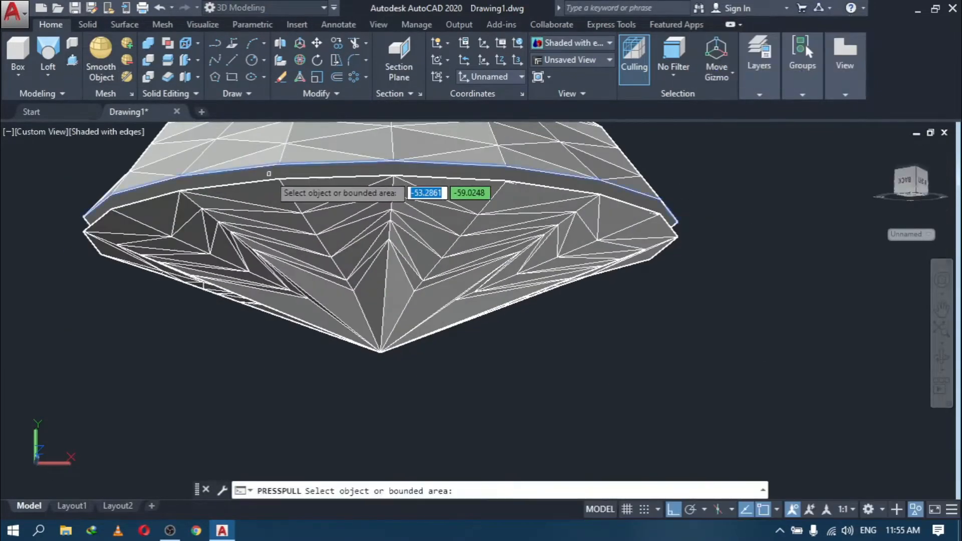
click(351, 211)
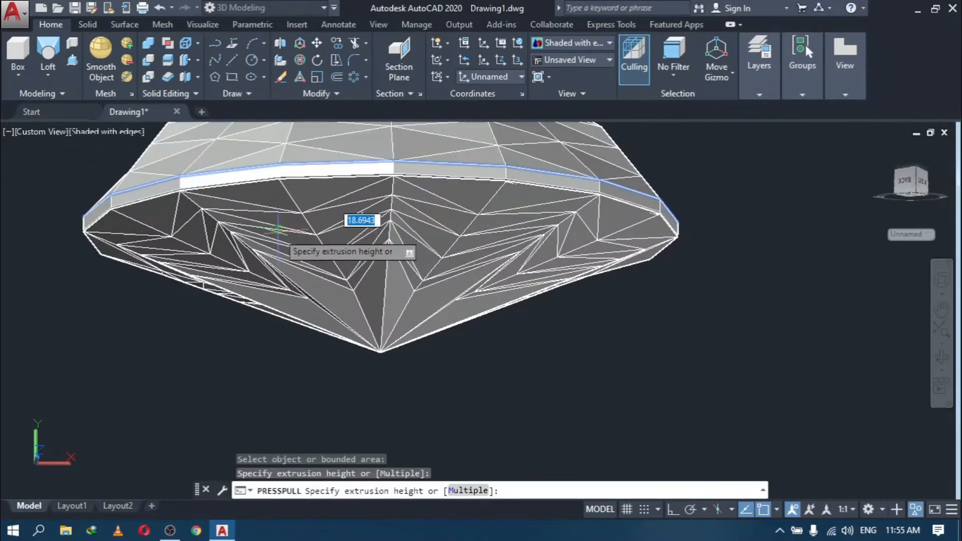
scroll(501, 190, up, 5)
scroll(330, 366, down, 5)
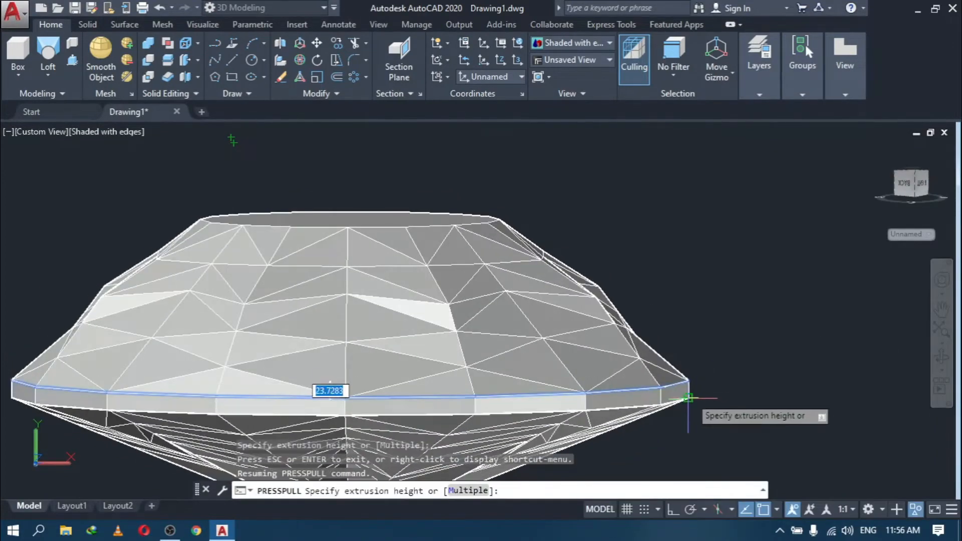
scroll(697, 411, up, 3)
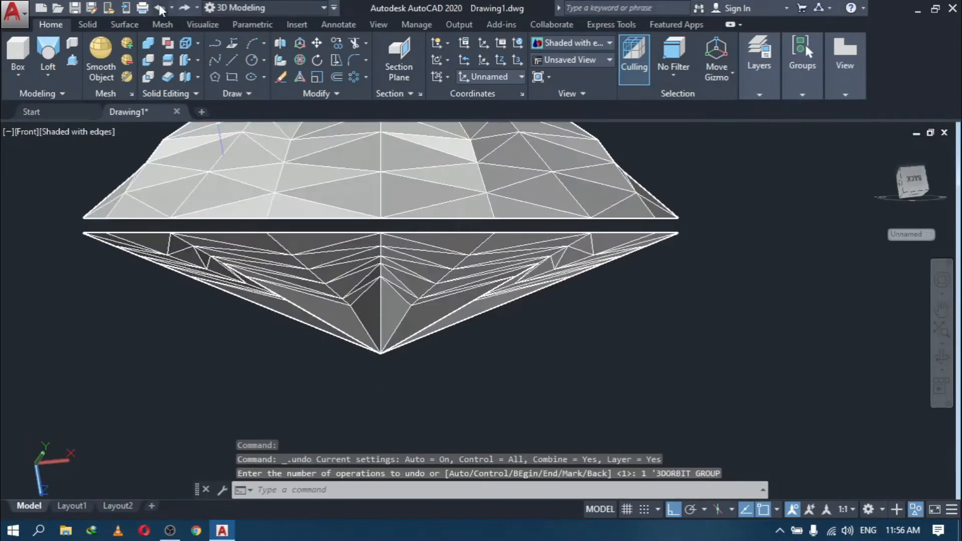
Step: Move the cone-shaped solid straight up until its rim meets the truncated solid's base, and unite both solids into one diamond
click(455, 131)
text(m)
key(Return)
scroll(679, 230, up, 5)
click(682, 203)
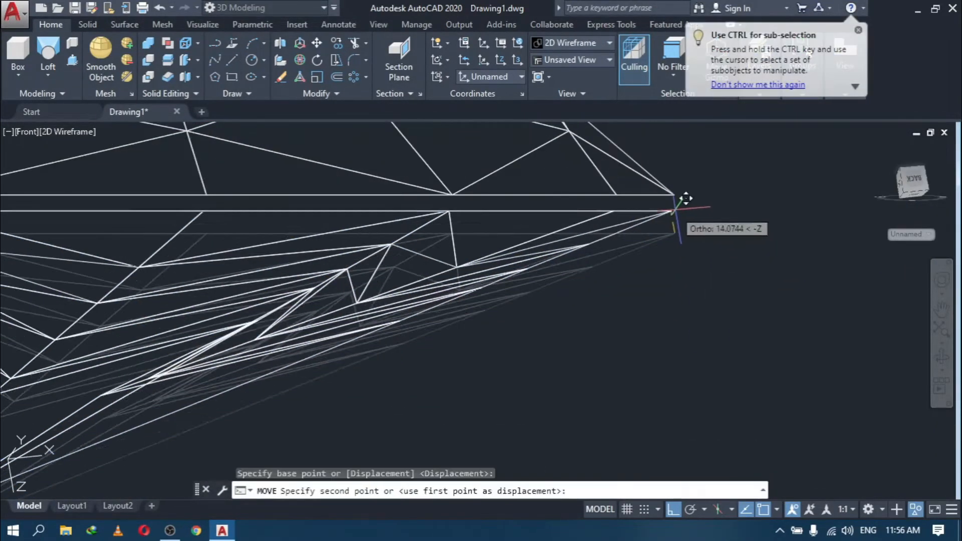
click(679, 189)
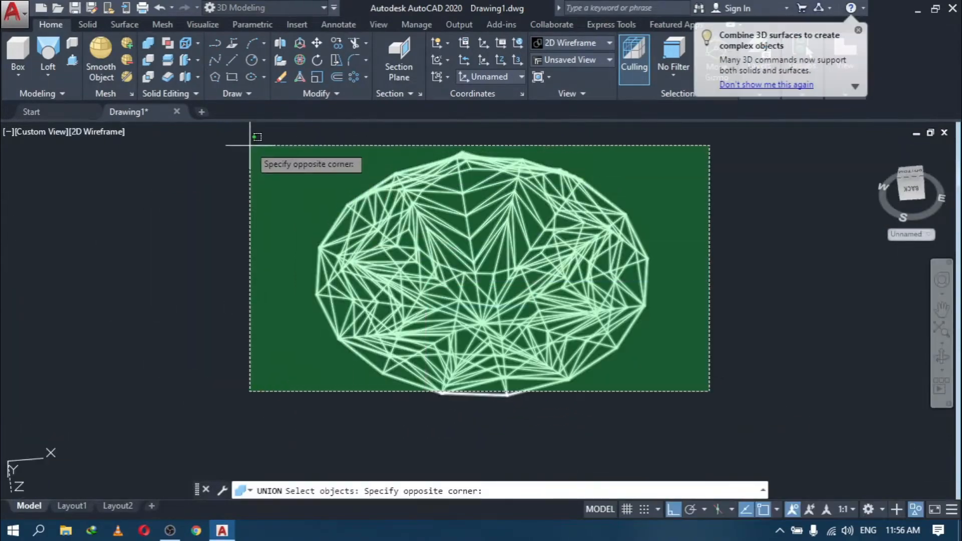
click(253, 145)
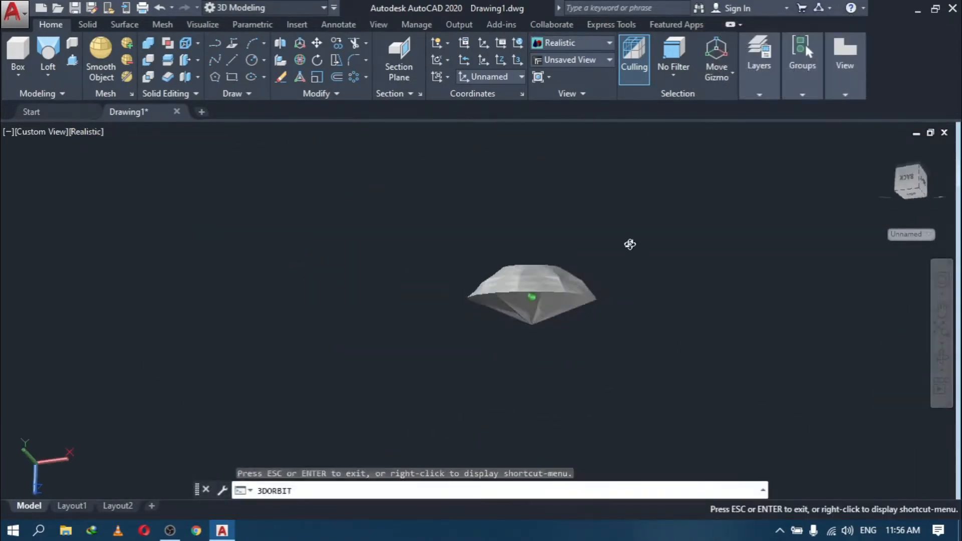
Step: Orbit around the united diamond and end the object isolation to bring back the hidden square-cut diamond
drag(629, 242, 381, 211)
right_click(364, 191)
click(353, 181)
key(Escape)
right_click(359, 187)
mouse_move(401, 250)
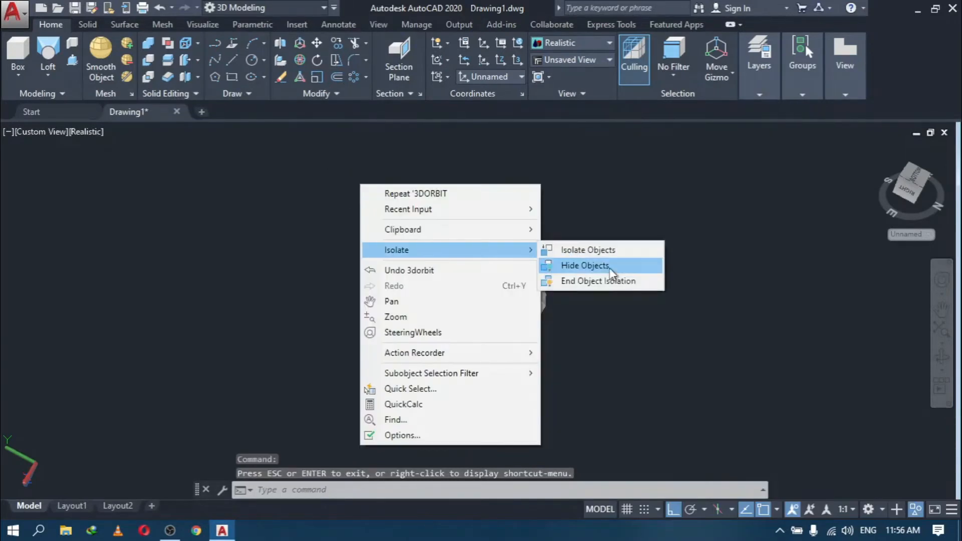
click(571, 282)
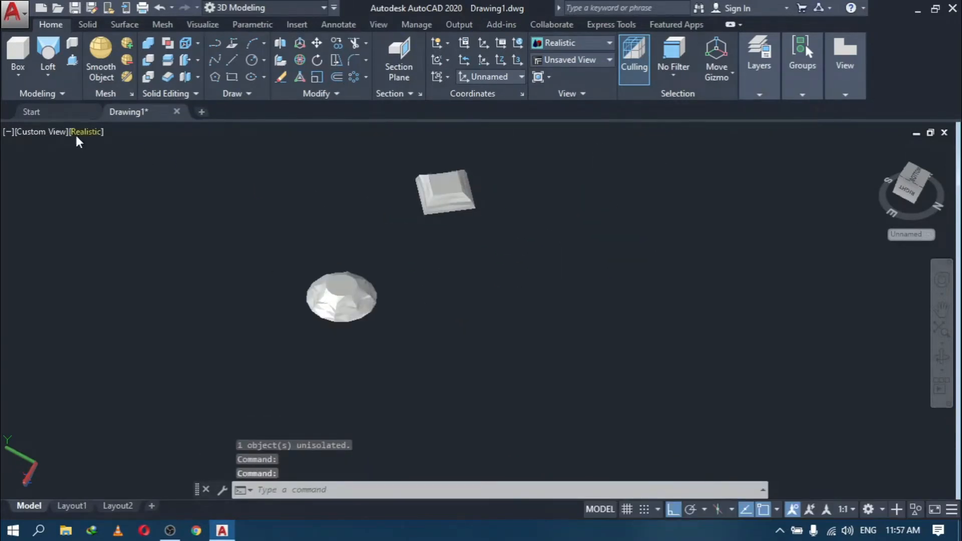
Step: View both diamonds side by side from the front
click(48, 139)
click(40, 133)
click(78, 228)
middle_drag(576, 339, 595, 324)
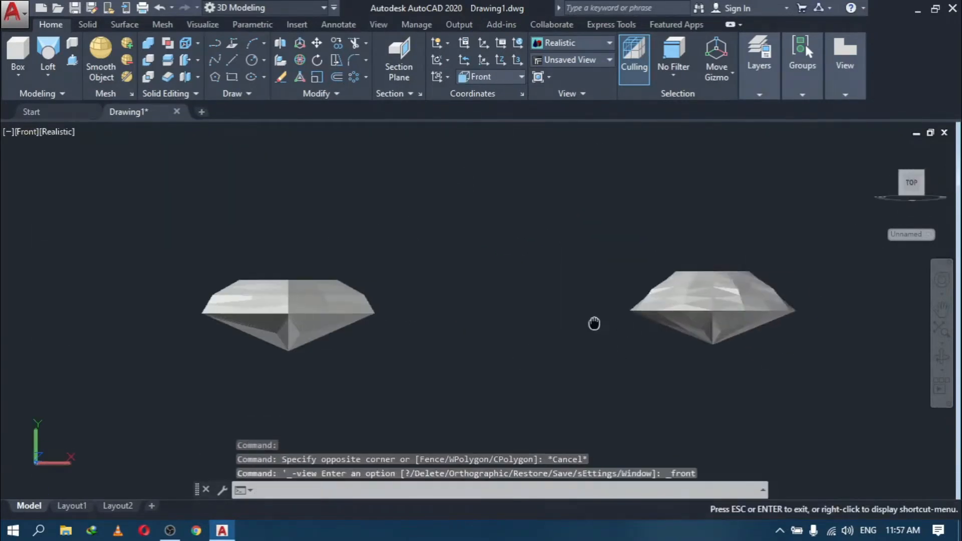
click(707, 296)
click(709, 307)
click(477, 314)
key(Escape)
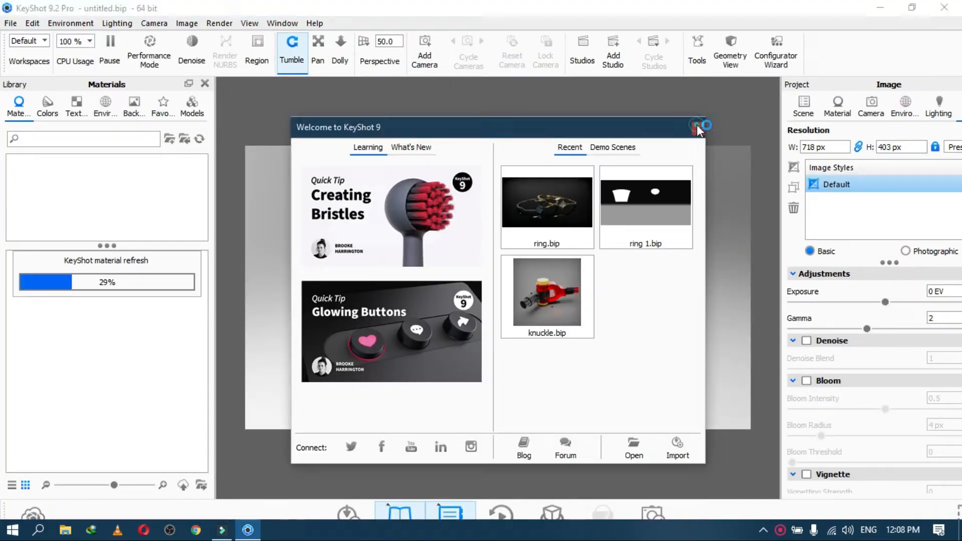
Step: Switch to KeyShot, dismiss its welcome window and toggle the program window's size
click(698, 127)
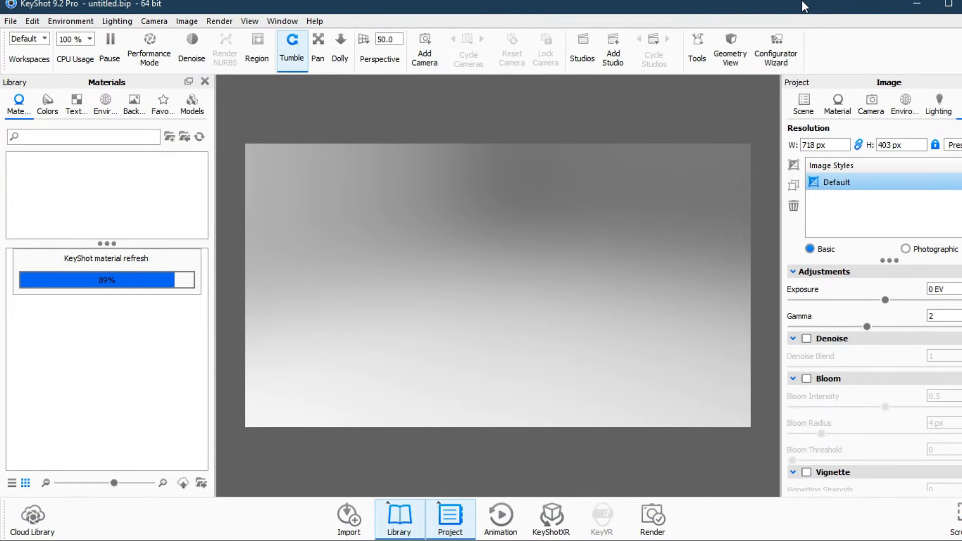
double_click(804, 6)
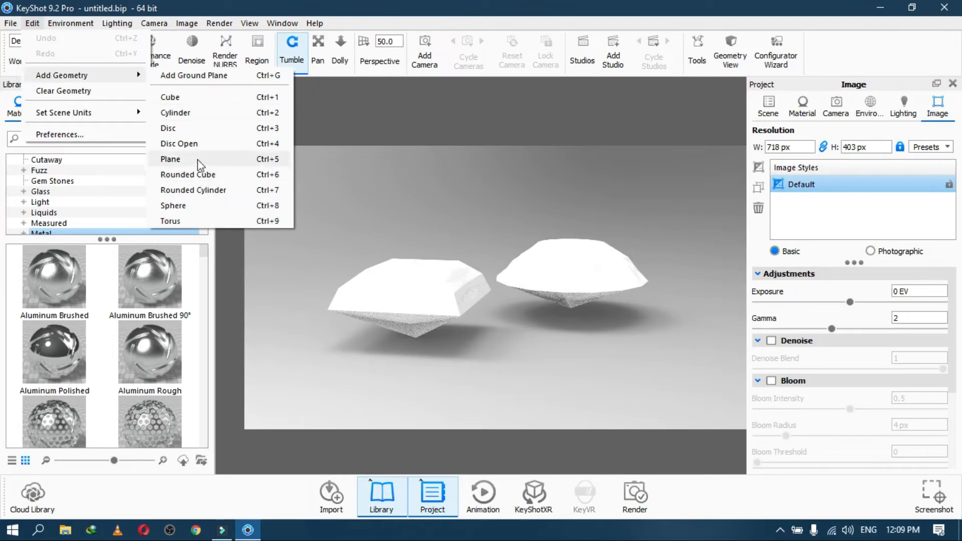
Step: Add a plane to the scene and, using the global axes, scale it up into a floor beneath both diamonds
click(200, 161)
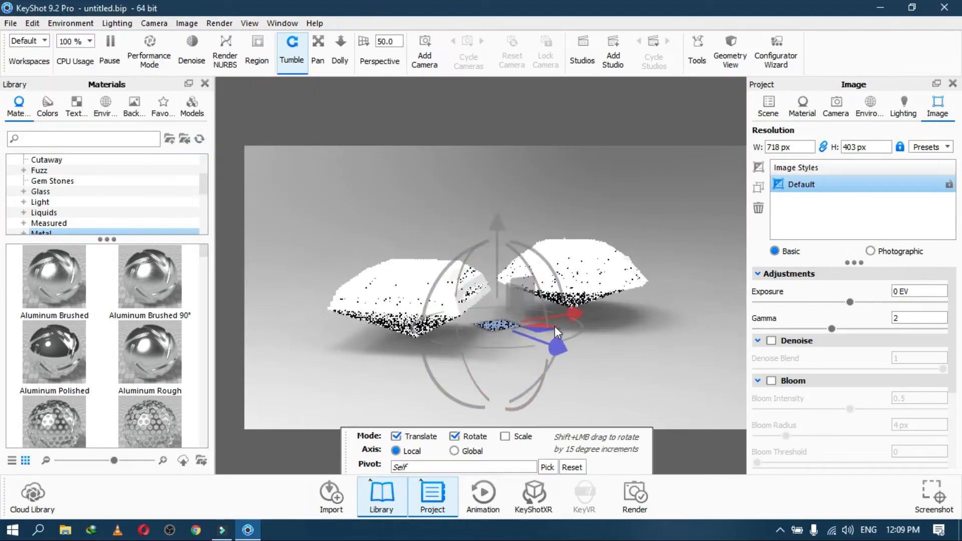
click(473, 451)
drag(468, 330, 281, 352)
drag(480, 319, 435, 265)
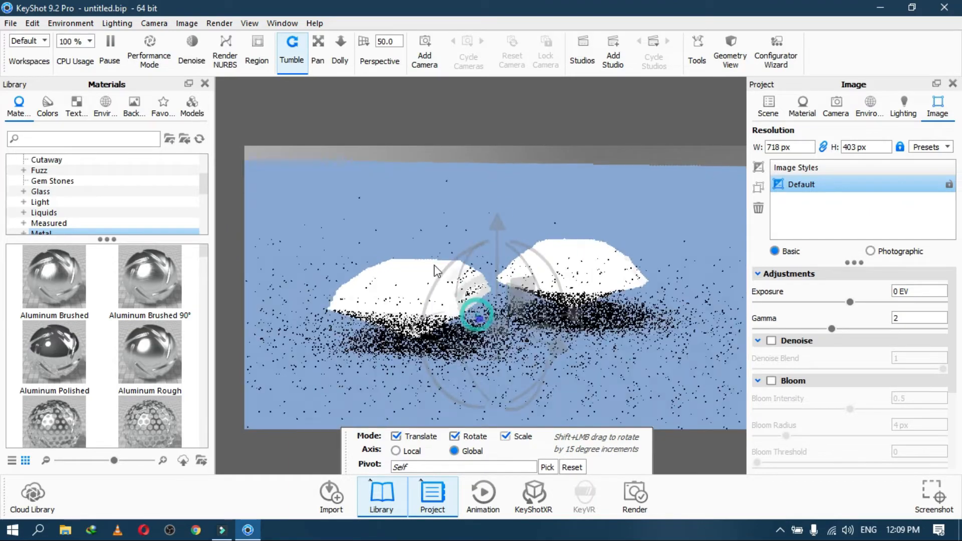
drag(551, 341, 532, 337)
scroll(534, 346, down, 3)
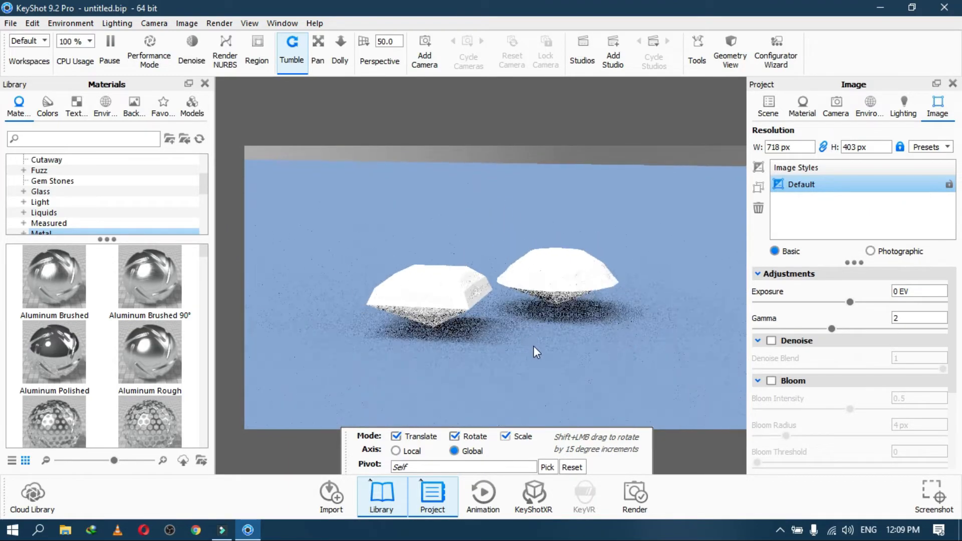
middle_drag(544, 294, 501, 294)
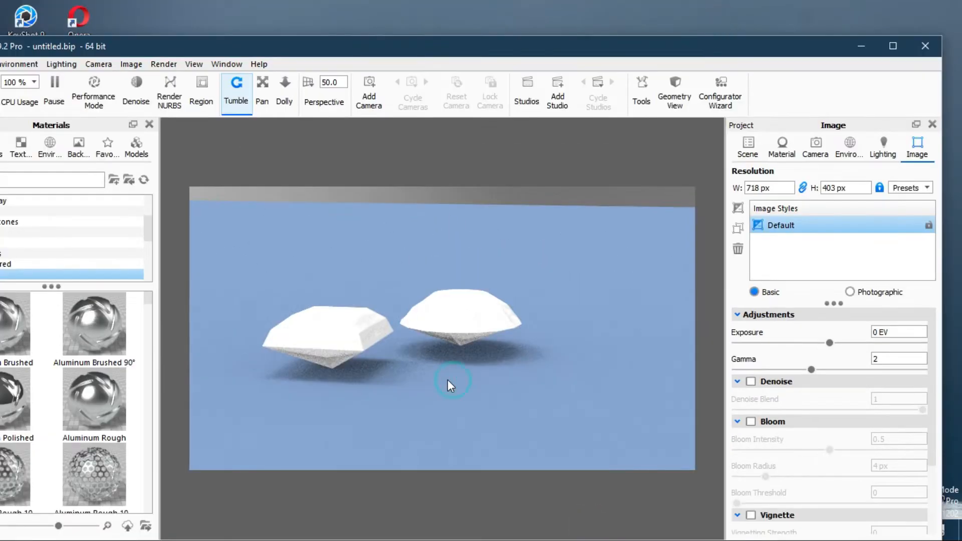
Step: Enlarge the floor plane further along its local axes until it fills the view behind the diamonds
right_click(449, 386)
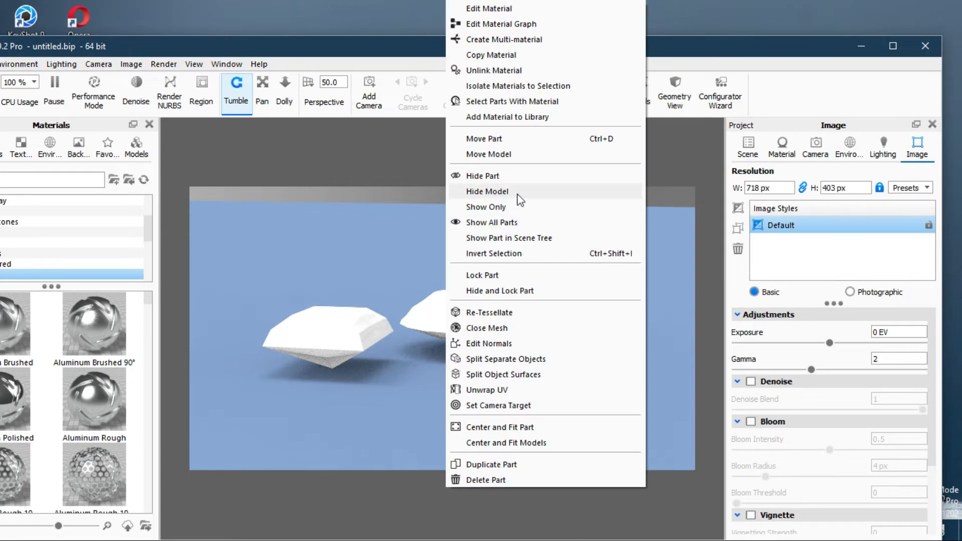
click(465, 359)
scroll(465, 358, up, 1)
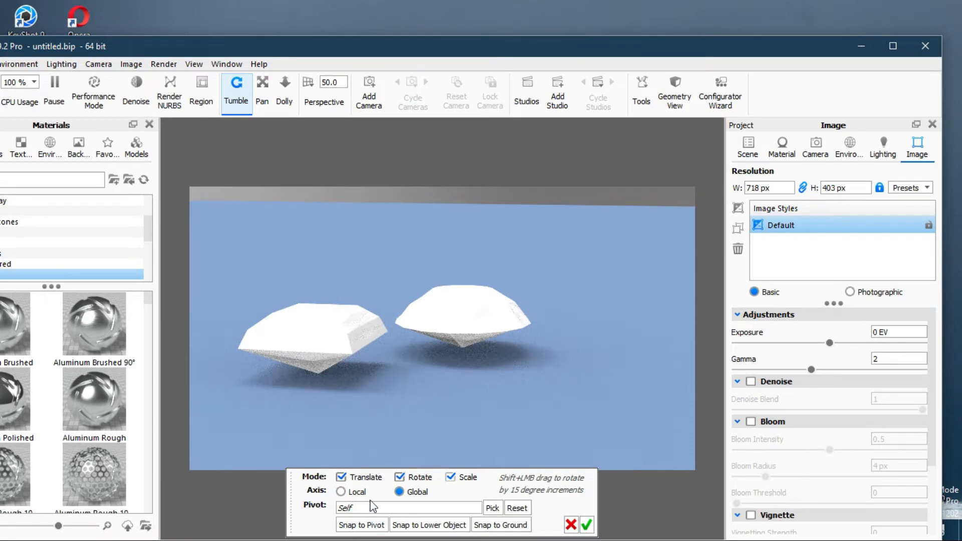
drag(574, 444, 505, 269)
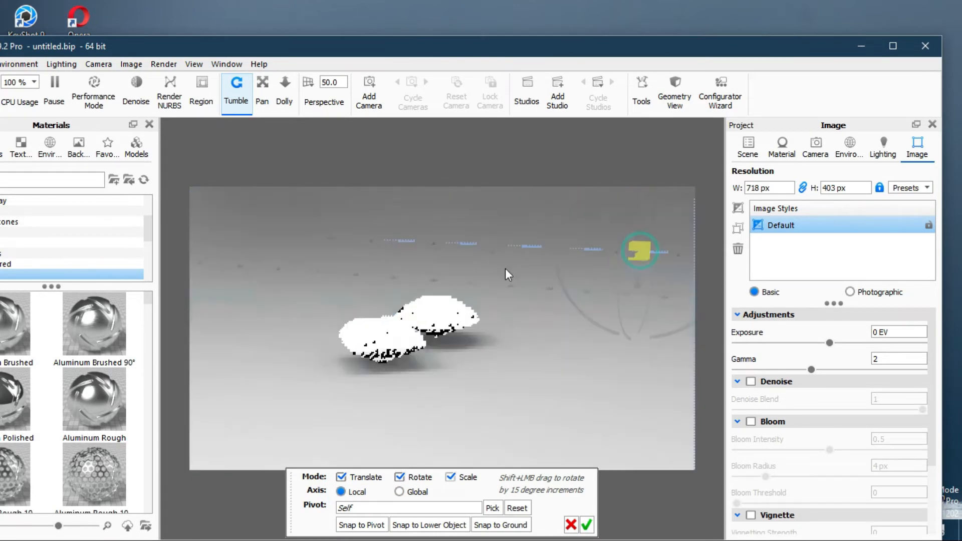
drag(656, 245, 786, 269)
click(586, 525)
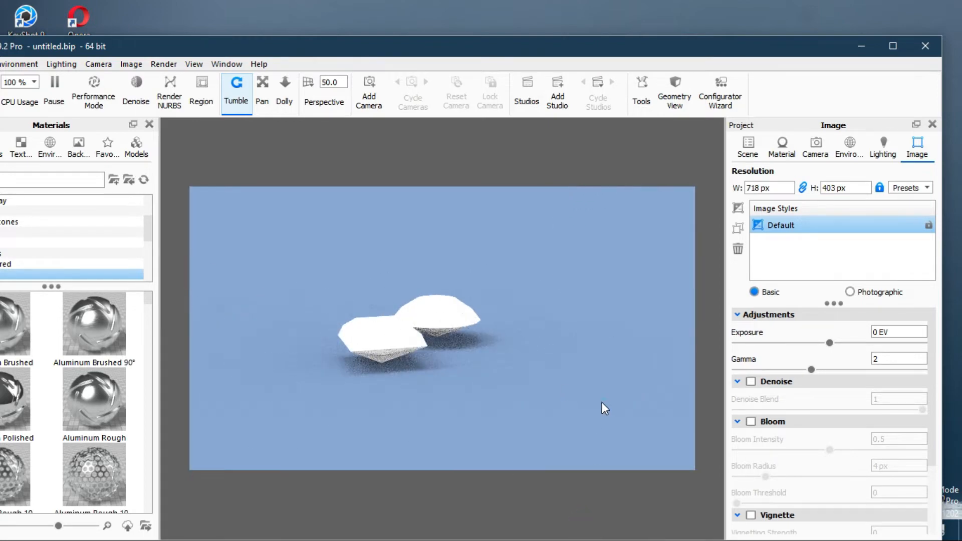
drag(604, 406, 493, 403)
right_click(461, 314)
click(503, 154)
drag(485, 298, 495, 311)
click(569, 523)
right_click(464, 323)
click(531, 224)
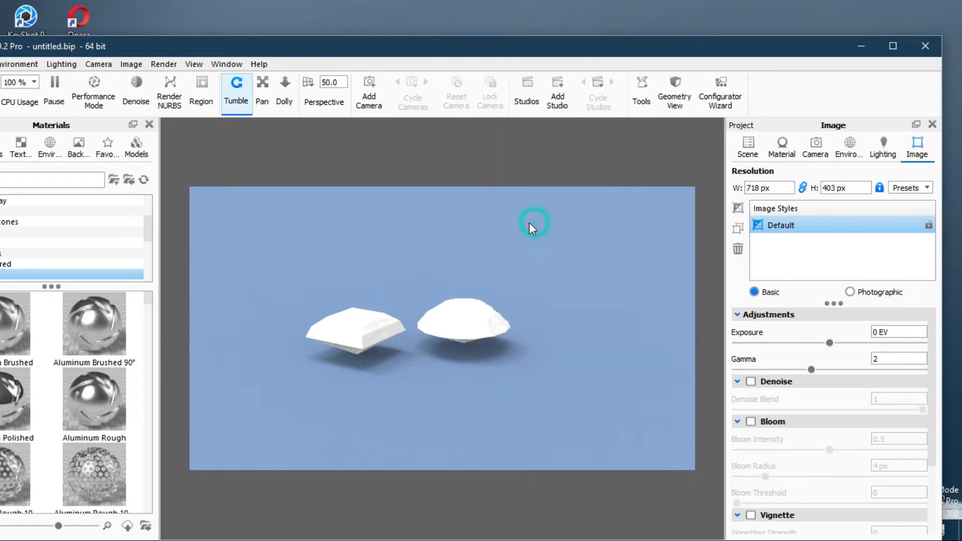
Step: Move the round diamond away from the square-cut one, tilt it sideways and adjust its height to rest on the floor plane
right_click(446, 323)
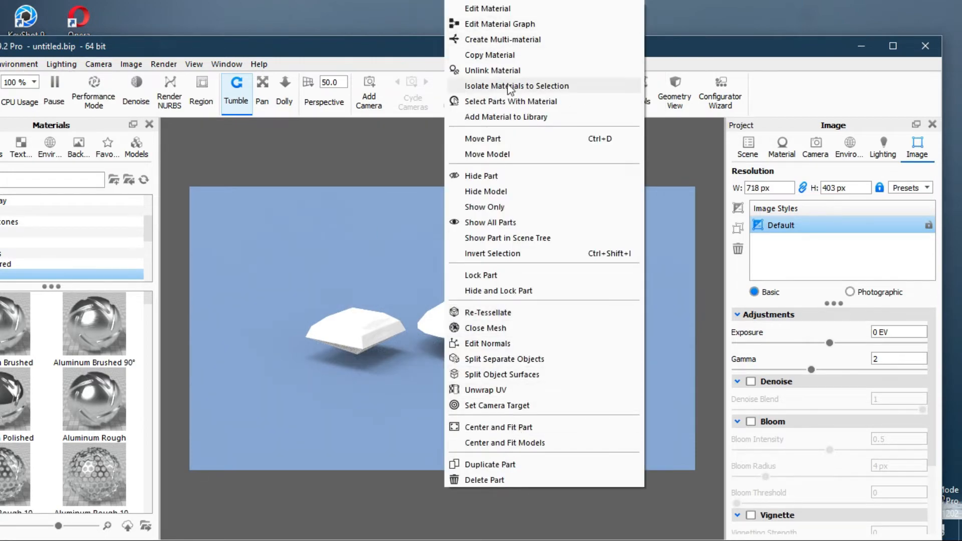
click(516, 139)
drag(554, 315, 604, 314)
drag(511, 321, 566, 345)
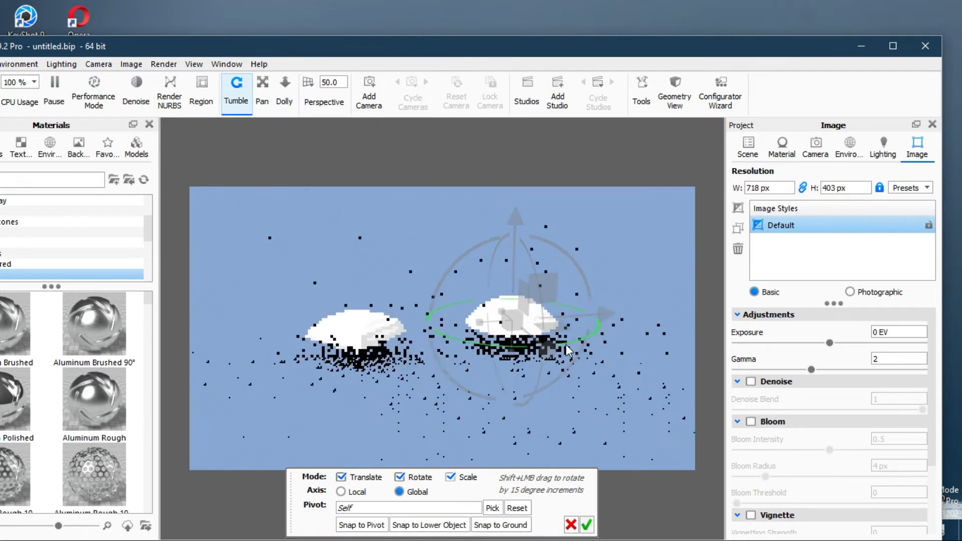
drag(466, 253, 471, 195)
mouse_move(524, 304)
mouse_down()
mouse_move(515, 305)
mouse_move(538, 300)
mouse_up()
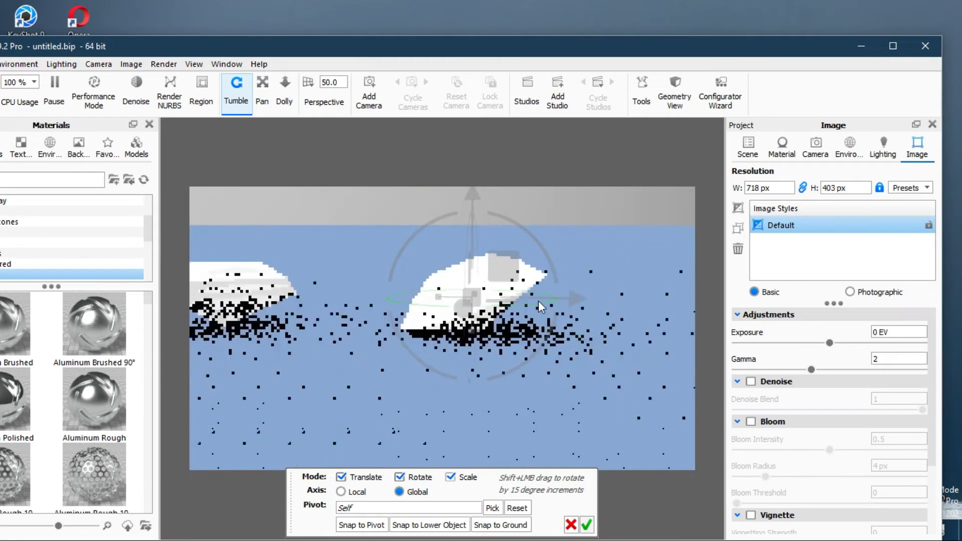
drag(474, 191, 470, 193)
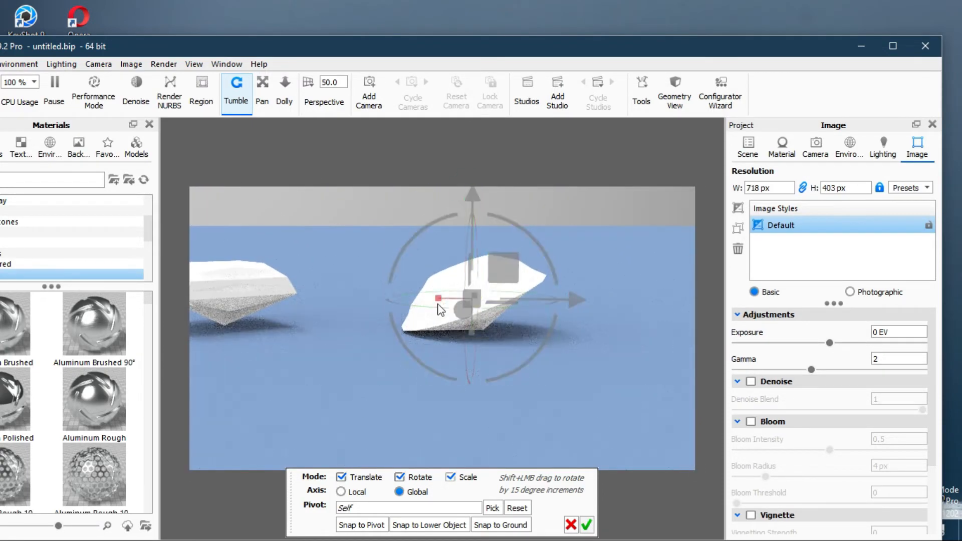
Step: Move the square-cut diamond closer to the round one, turn and tilt it, and adjust its height above the floor plane
right_click(252, 282)
click(297, 139)
drag(311, 297, 387, 299)
drag(345, 225, 373, 254)
drag(324, 314, 288, 215)
drag(371, 297, 328, 305)
drag(300, 236, 338, 252)
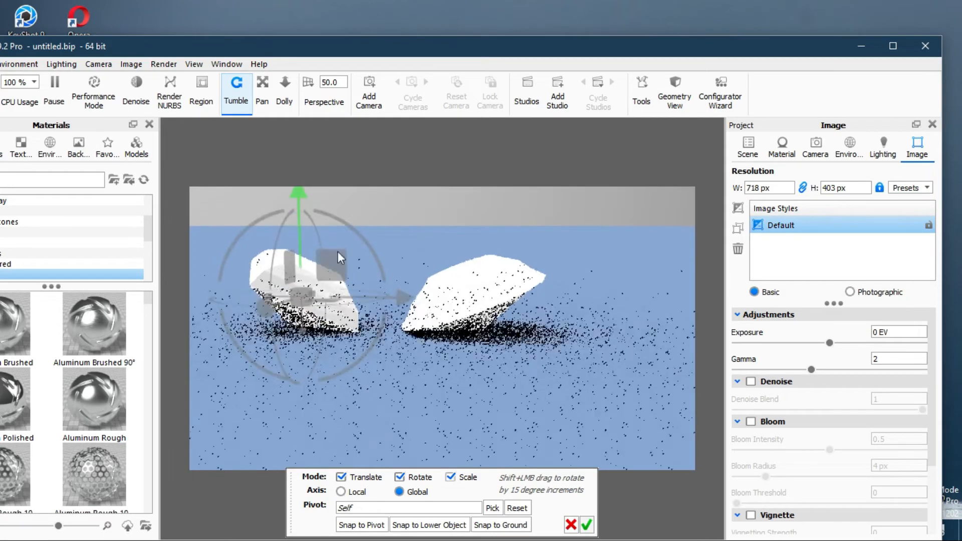
Step: Fine-tune the square-cut diamond's height and tilt so it rests on the floor plane
drag(302, 297, 273, 289)
drag(372, 290, 426, 291)
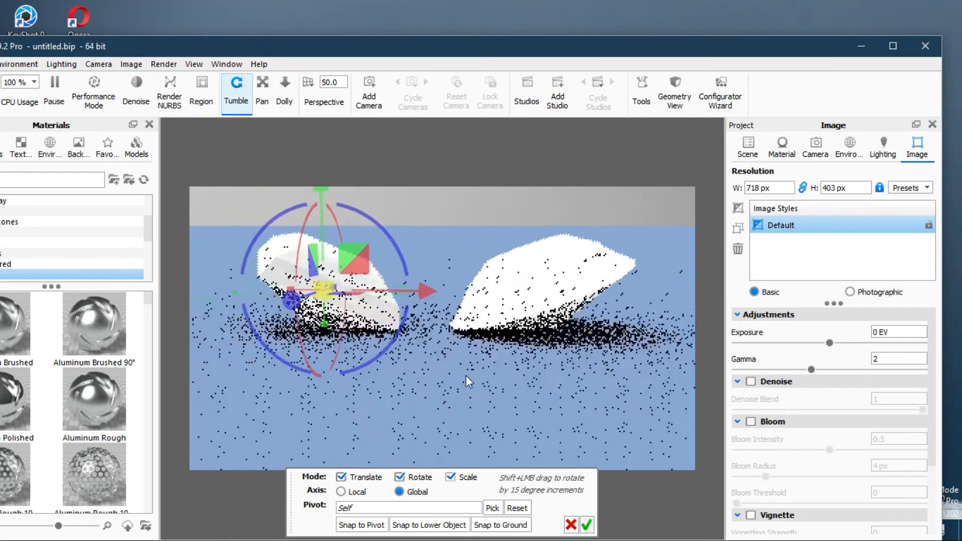
drag(419, 337, 339, 212)
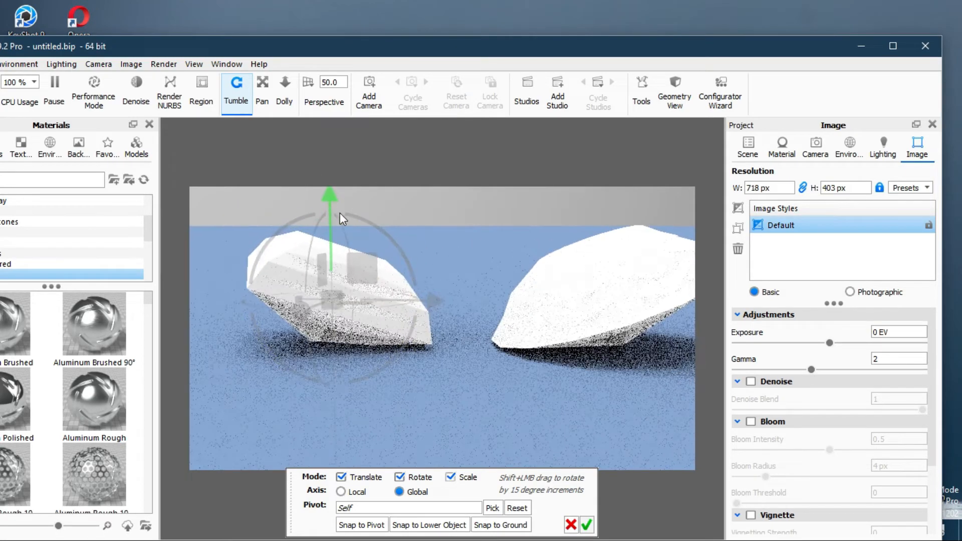
drag(397, 247, 401, 252)
click(587, 524)
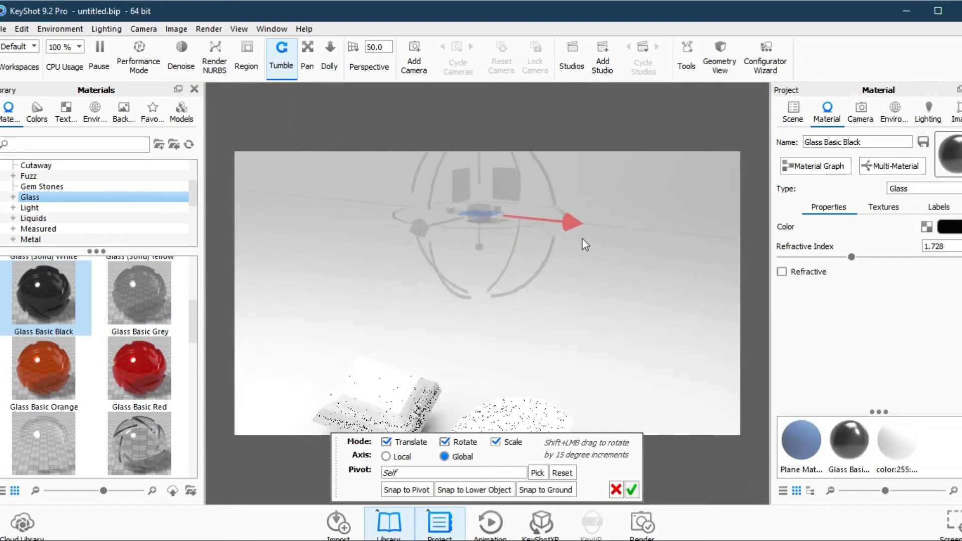
Step: Shift the small floating plane to one side above the diamonds and tilt it using its local axes
drag(447, 238, 503, 225)
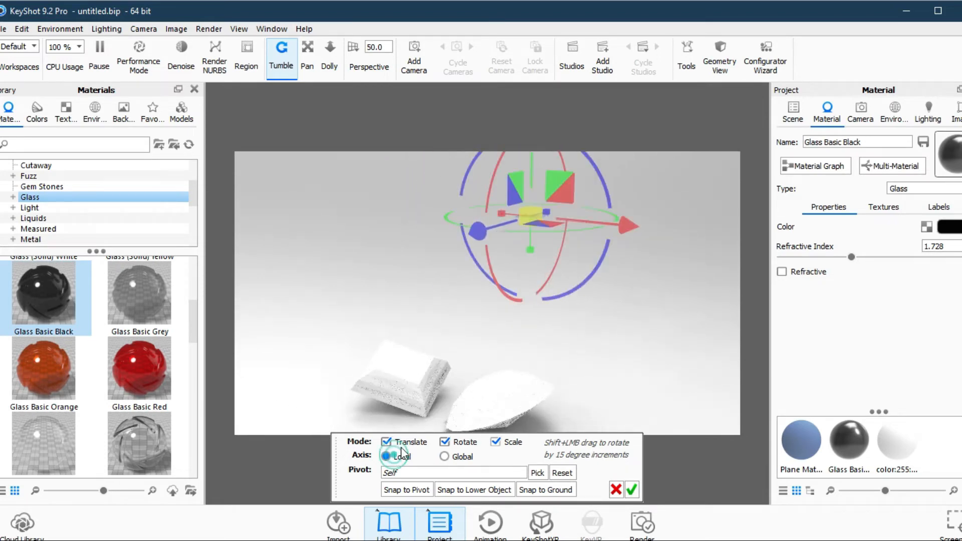
drag(581, 218, 646, 221)
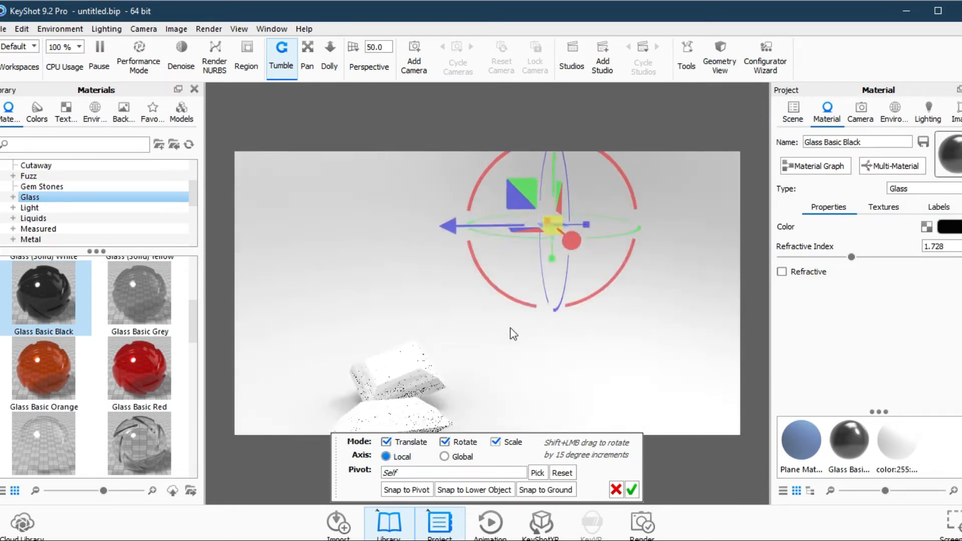
drag(558, 198, 579, 209)
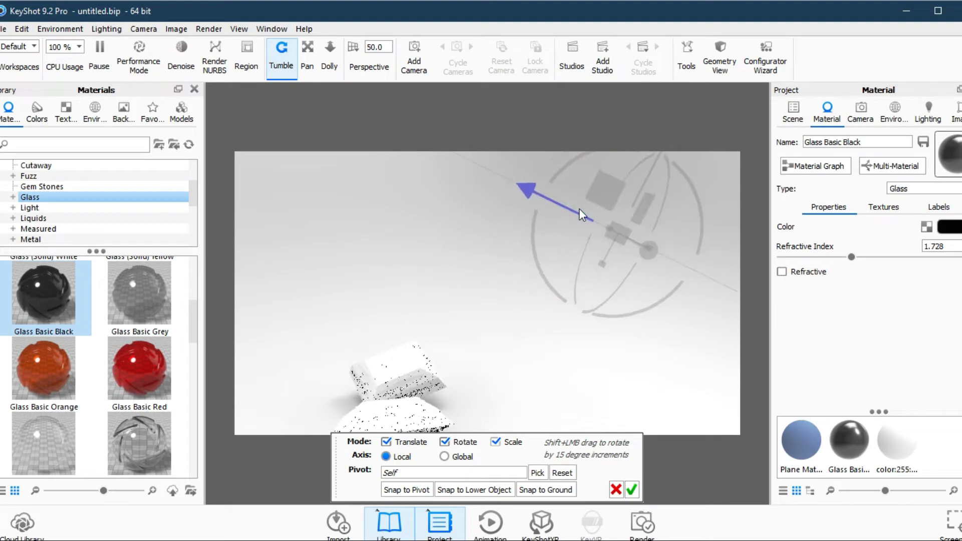
drag(572, 163, 579, 159)
drag(592, 220, 643, 254)
click(631, 489)
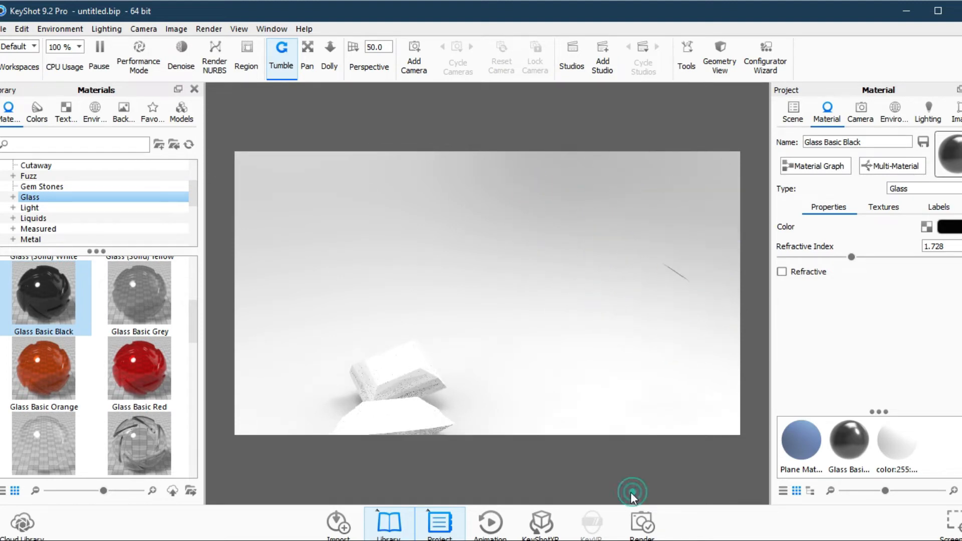
right_click(674, 272)
click(673, 153)
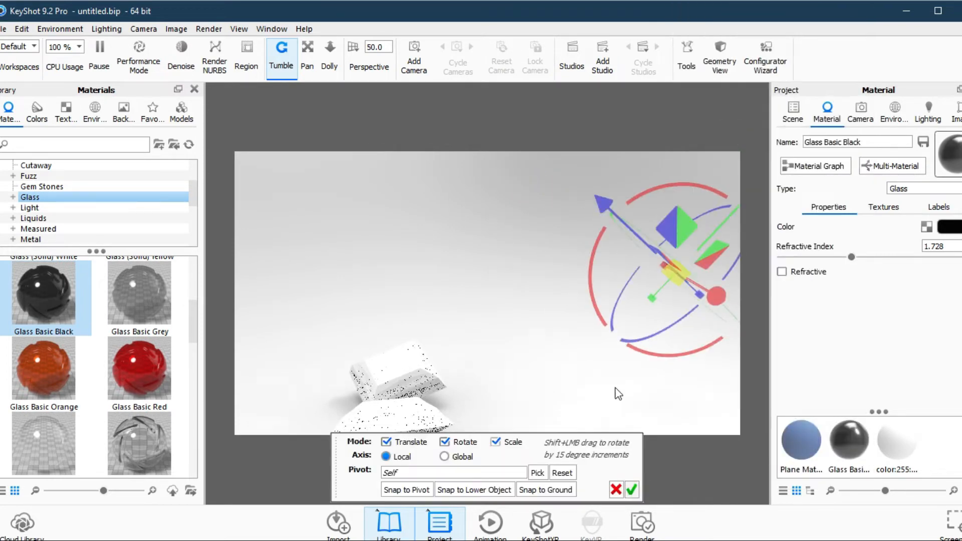
click(631, 489)
Step: Scale up the small tilted plane floating above the diamonds along its local axes
right_click(672, 268)
click(702, 138)
click(563, 373)
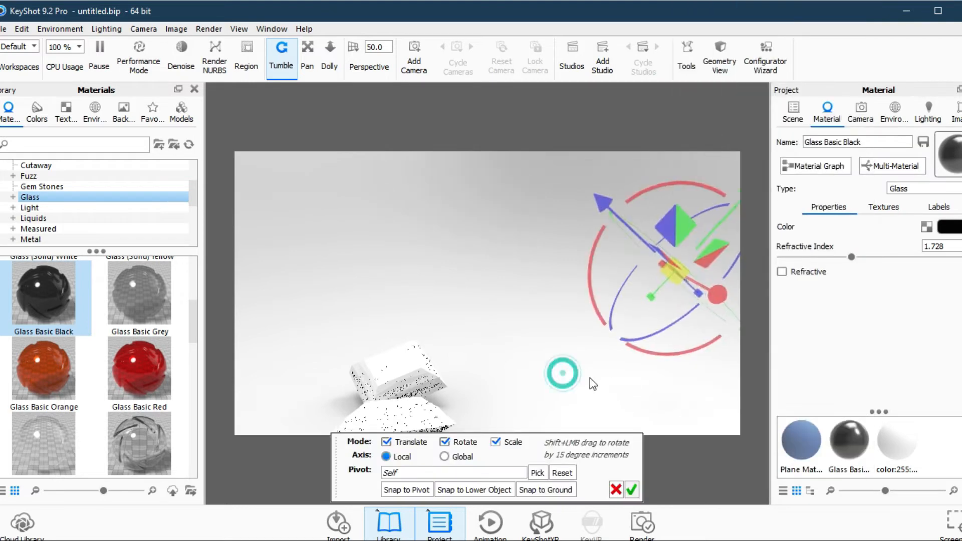
drag(591, 377, 505, 450)
drag(590, 249, 585, 245)
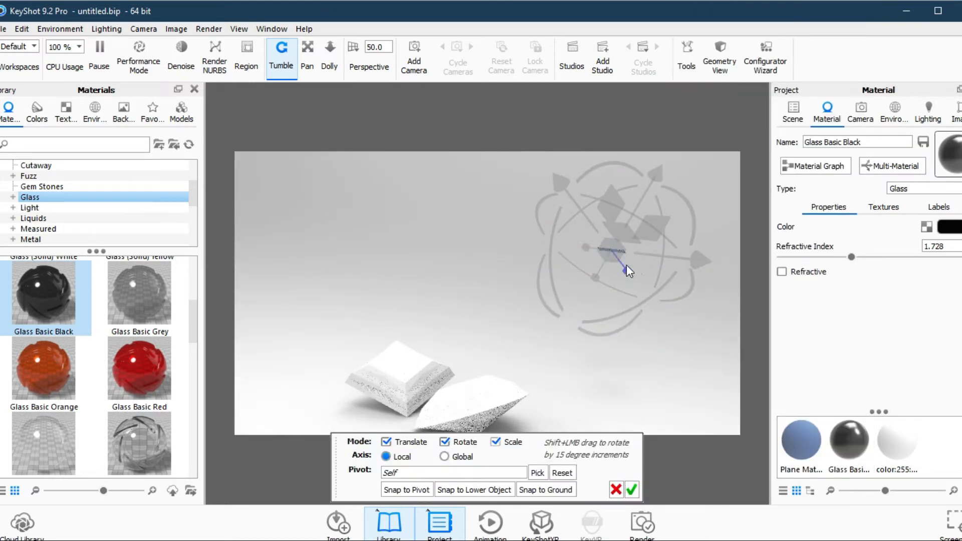
drag(627, 266, 627, 271)
drag(587, 246, 587, 262)
key(Return)
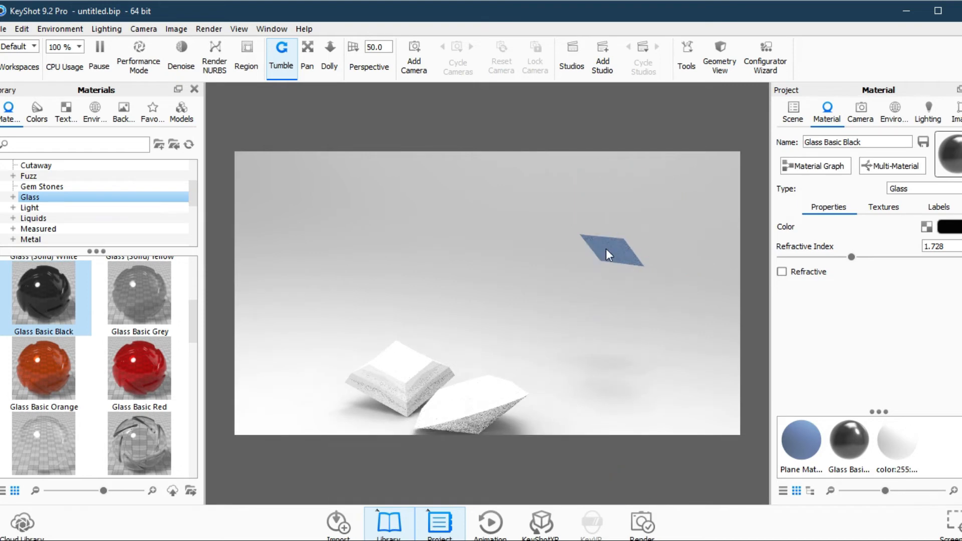
Step: Make the small floating plane's material a multi-material and change its type to Area Light
click(601, 251)
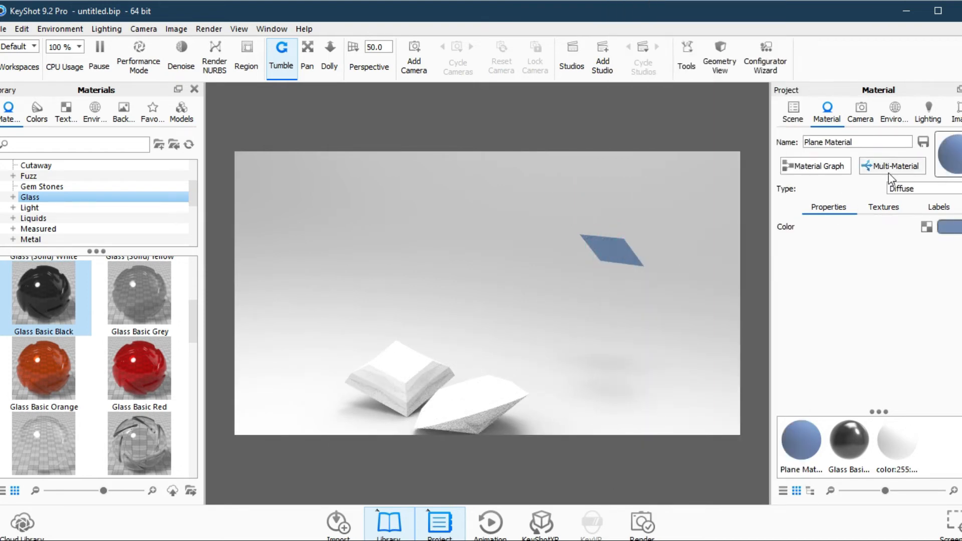
click(903, 171)
middle_drag(572, 359, 555, 286)
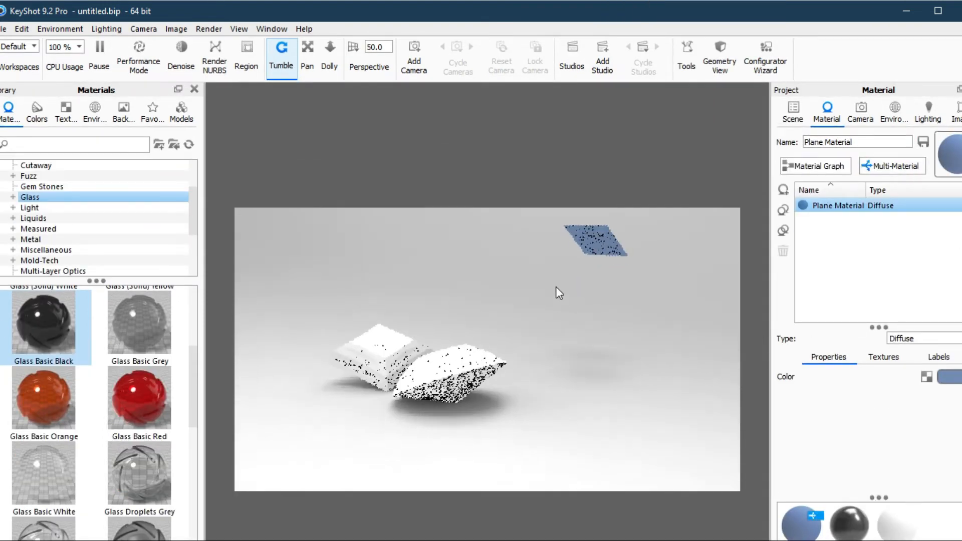
drag(555, 368, 609, 371)
right_click(550, 232)
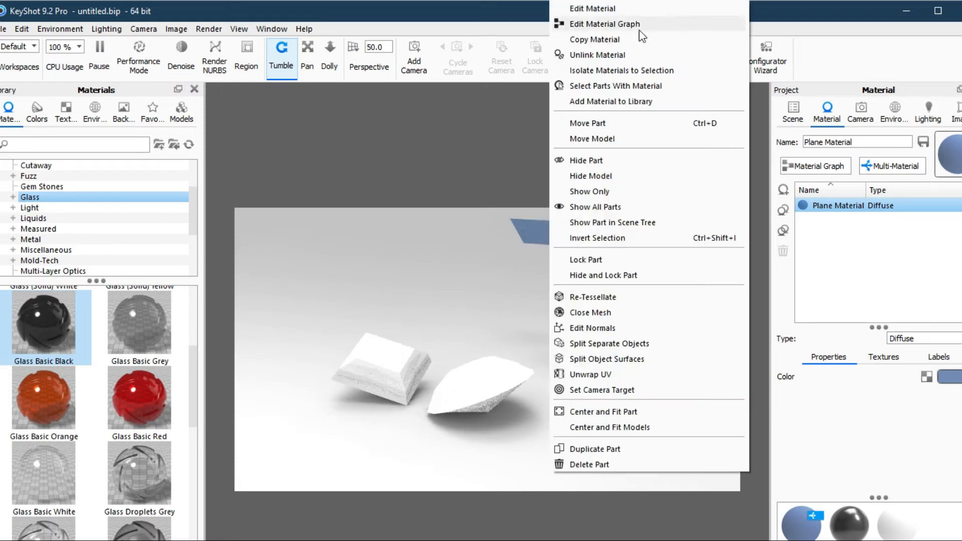
click(621, 25)
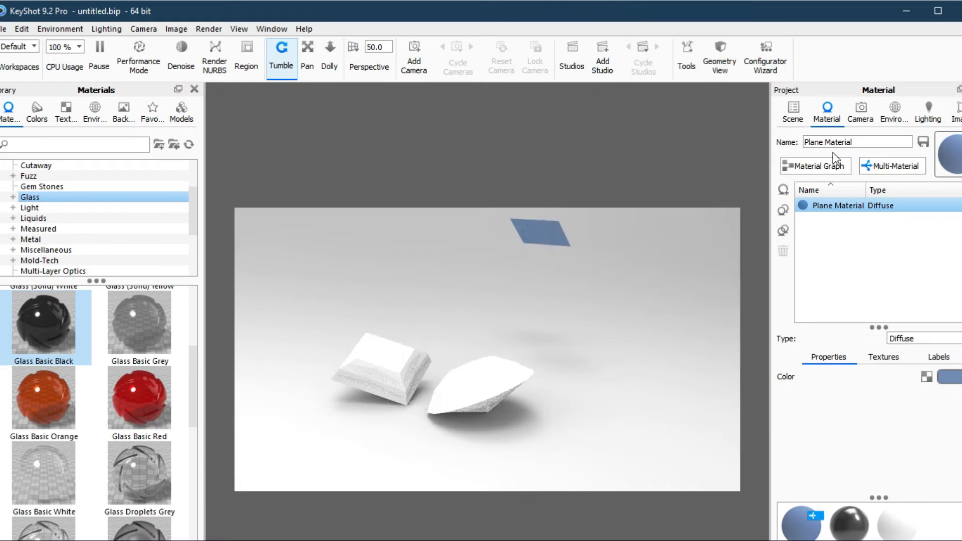
click(818, 111)
click(901, 338)
click(887, 253)
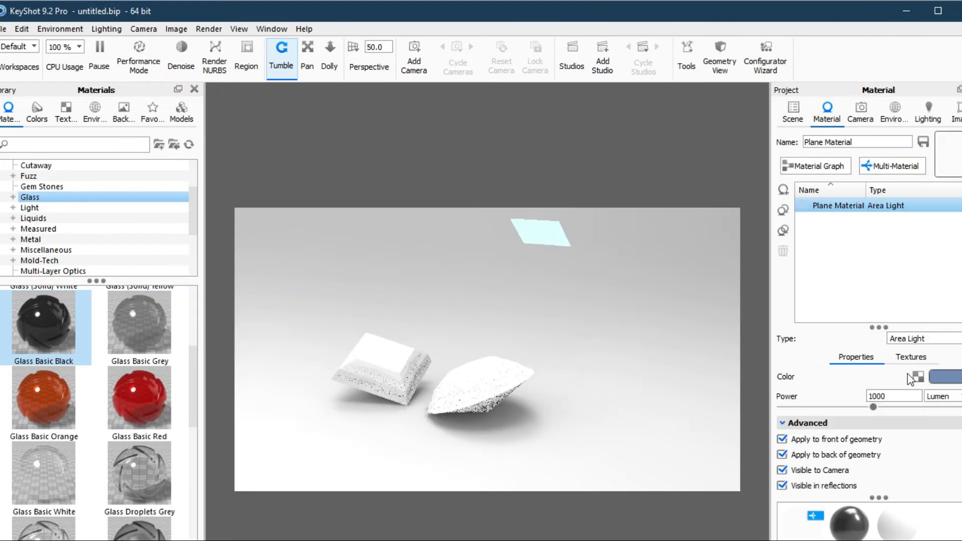
Step: Limit the area light to the front of the geometry and turn off its visibility to camera, in reflections and in shadows
scroll(783, 434, down, 2)
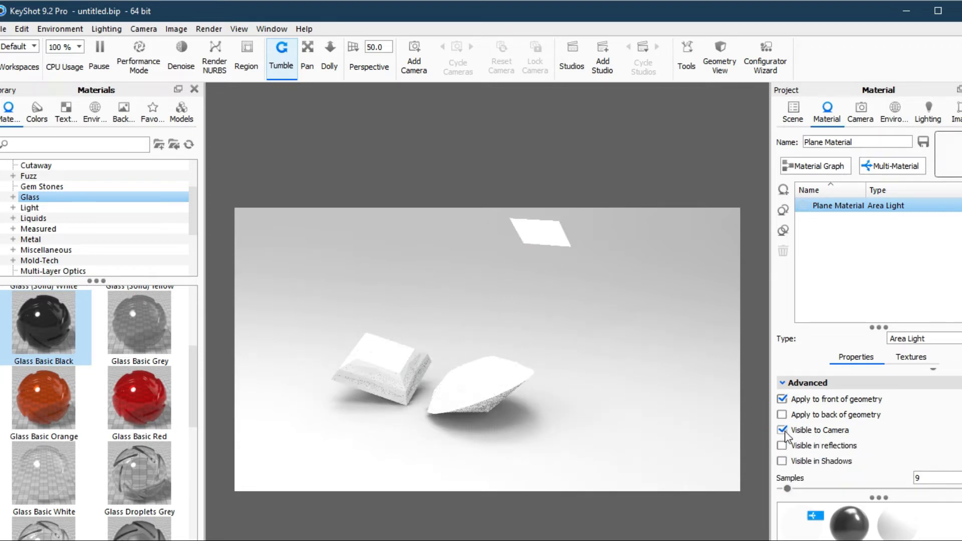
drag(500, 374, 475, 425)
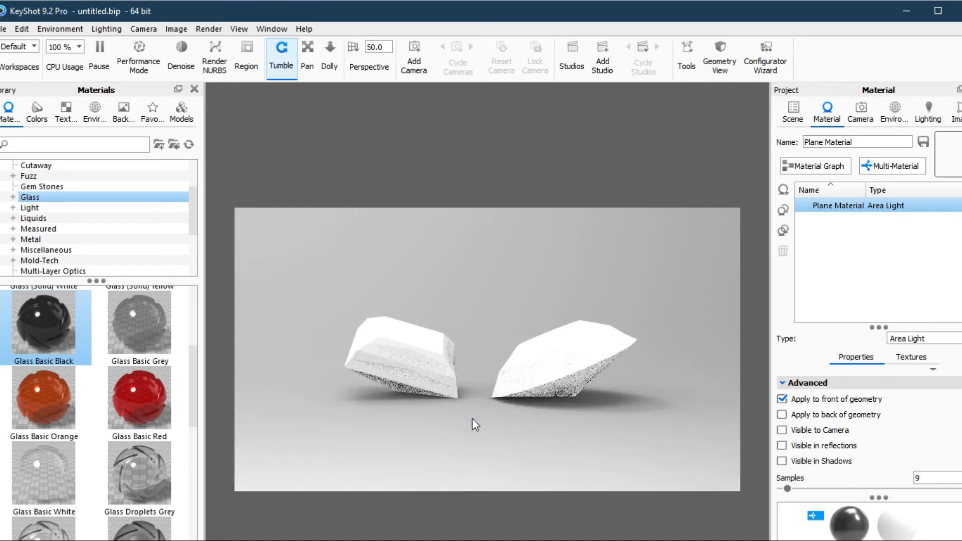
right_click(316, 382)
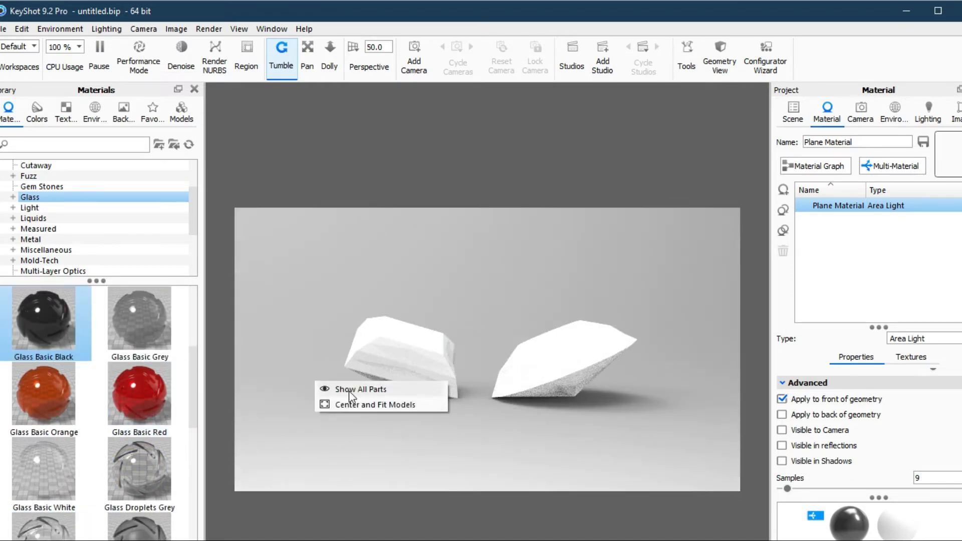
right_click(288, 405)
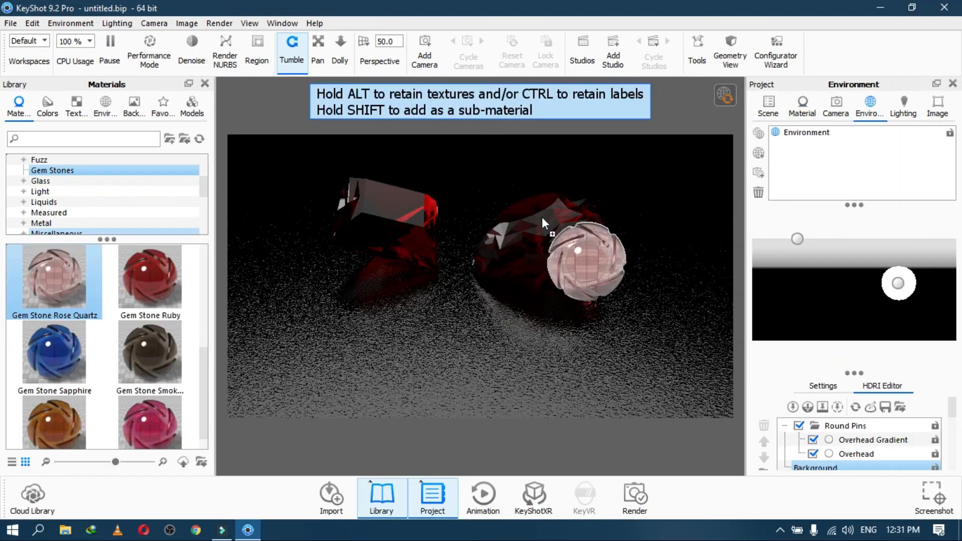
Step: Apply Gem Stone Rose Quartz to the round diamond and Gem Stone Aquamarine to the square-cut diamond
drag(551, 221, 365, 221)
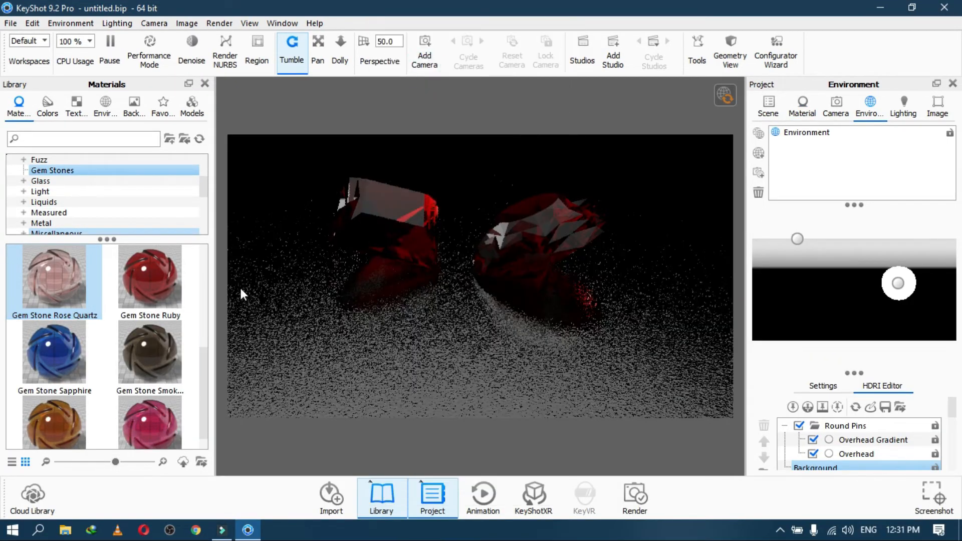
scroll(153, 275, up, 4)
drag(152, 273, 395, 241)
Step: Try custom lighting with shadow quality 1.424, 12 ray bounces and no global illumination, and select the Jewelry lighting preset
click(897, 111)
drag(762, 294, 778, 295)
click(764, 310)
click(763, 387)
scroll(808, 411, down, 1)
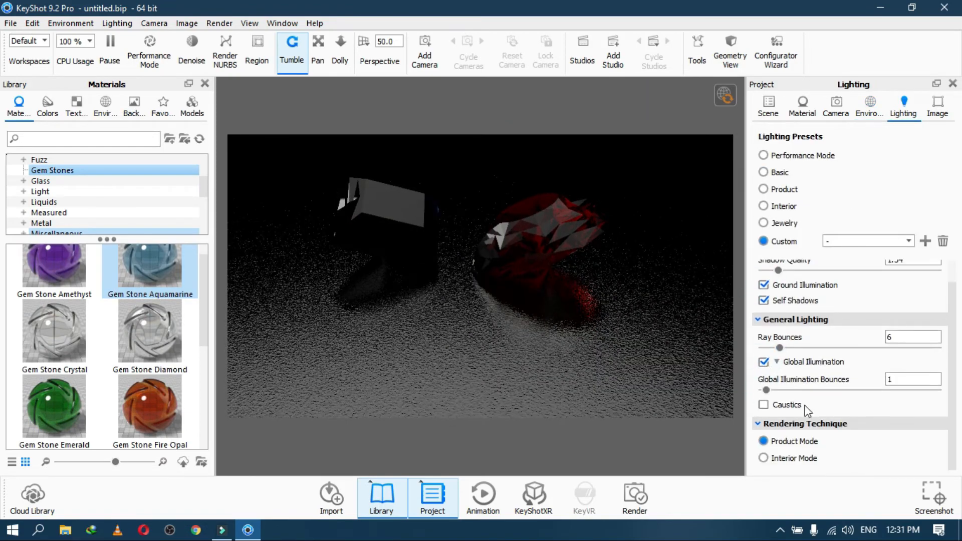
scroll(774, 365, up, 1)
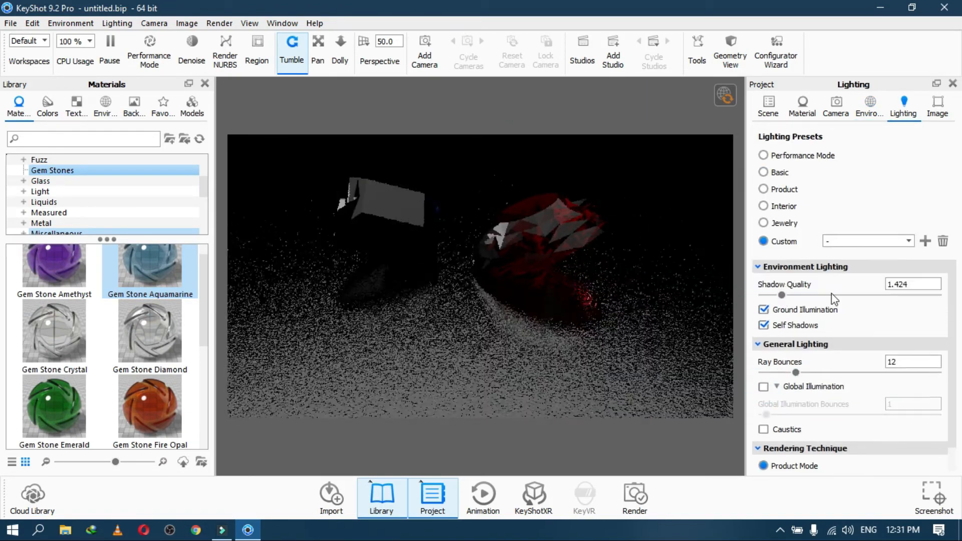
click(763, 223)
Step: Raise the image exposure to about 0.332 EV and lower the gamma slightly
click(937, 108)
drag(851, 302, 867, 303)
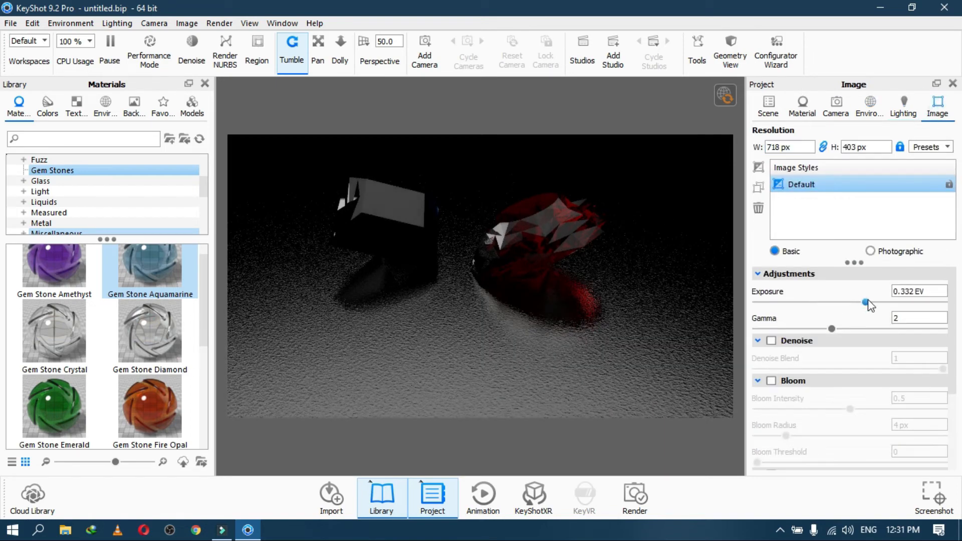
drag(831, 330, 824, 329)
Step: Increase the environment brightness and adjust the environment size to about 23200 mm
click(871, 106)
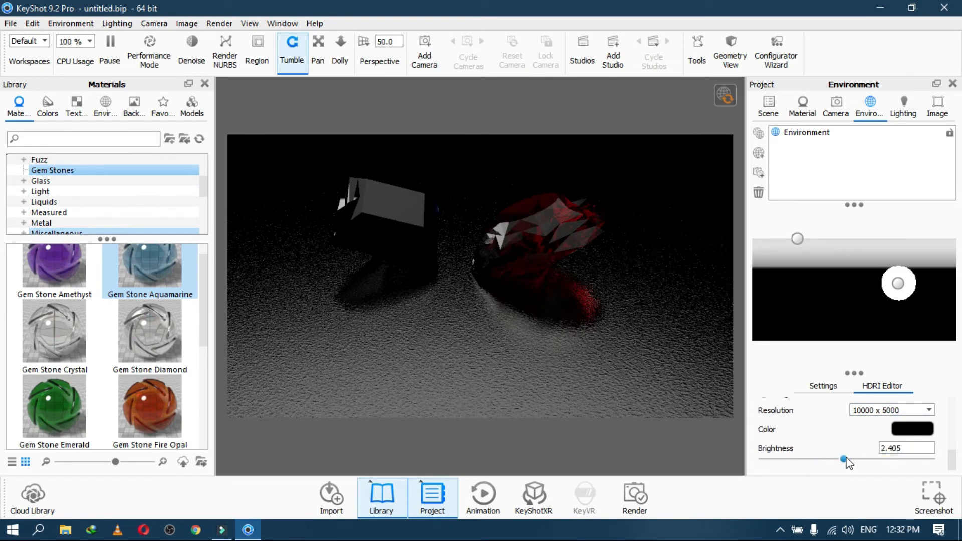
click(823, 386)
drag(850, 453, 869, 454)
scroll(850, 441, down, 1)
scroll(844, 435, down, 2)
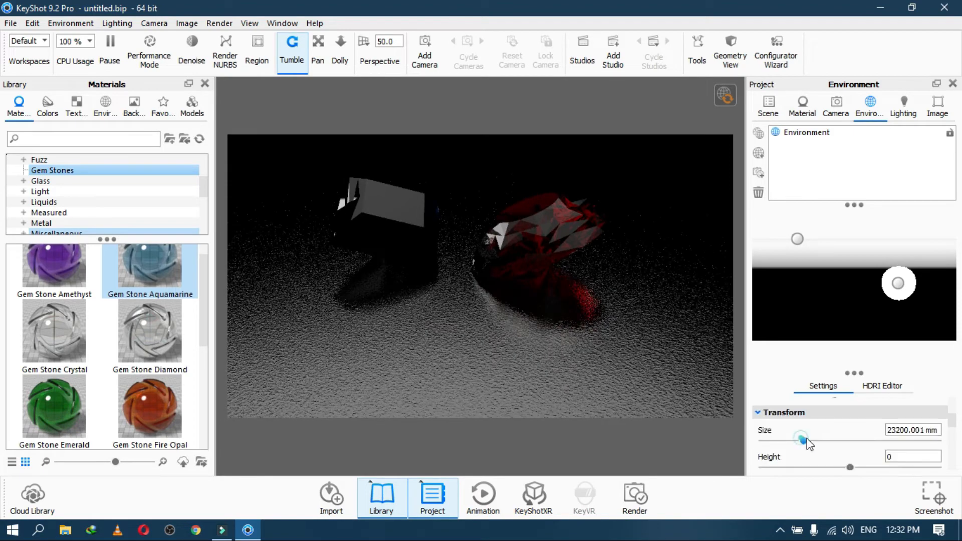
scroll(808, 443, down, 2)
scroll(823, 461, down, 3)
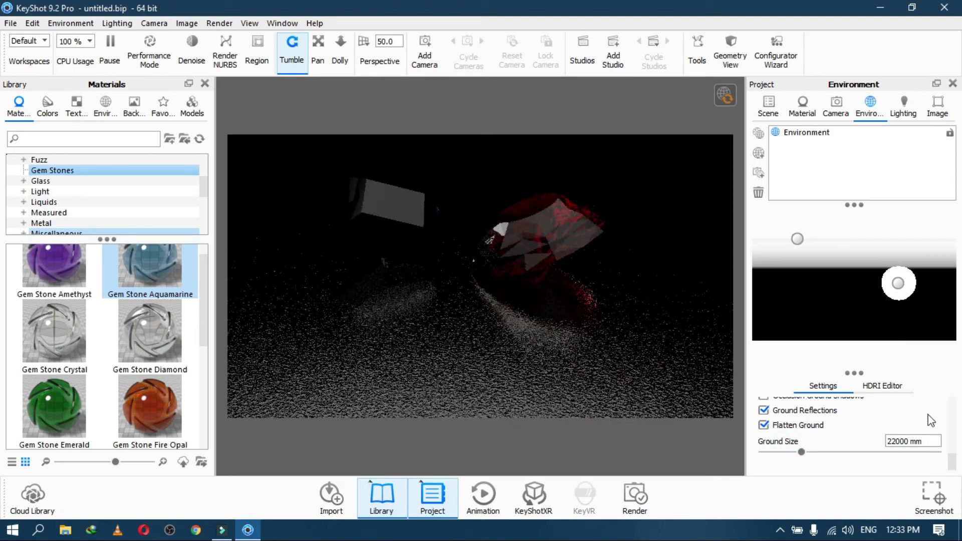
Step: Open the small floating plane's light material from the scene tree and change its light color to white
click(769, 108)
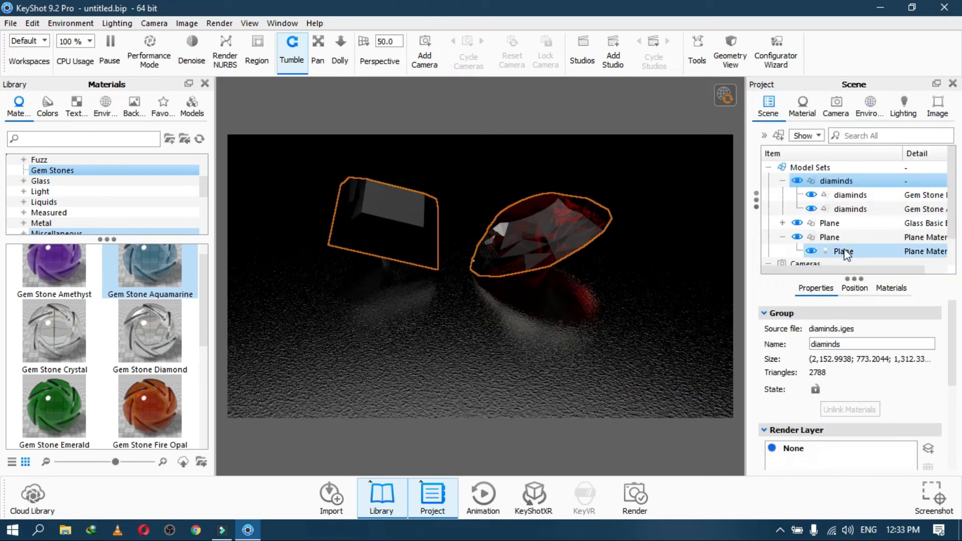
double_click(821, 246)
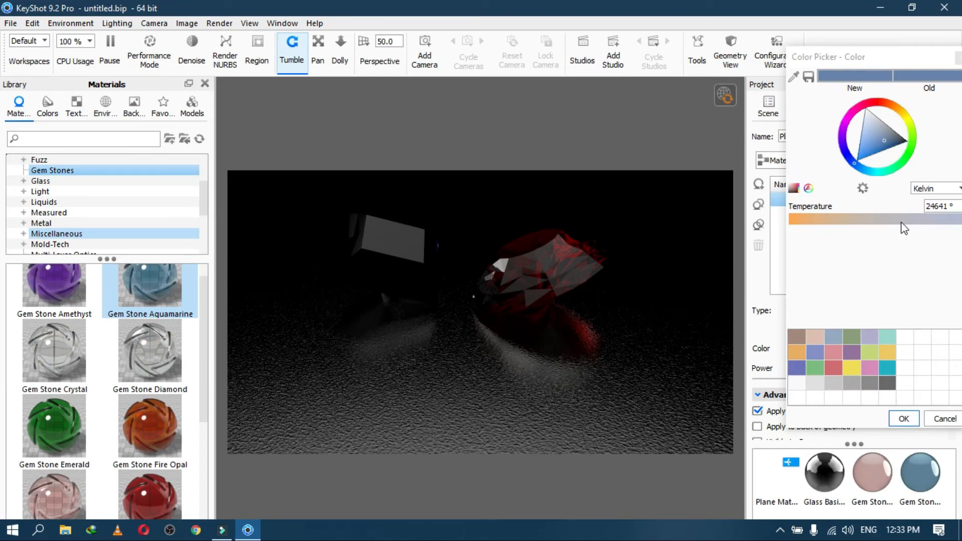
drag(911, 56, 831, 53)
click(824, 415)
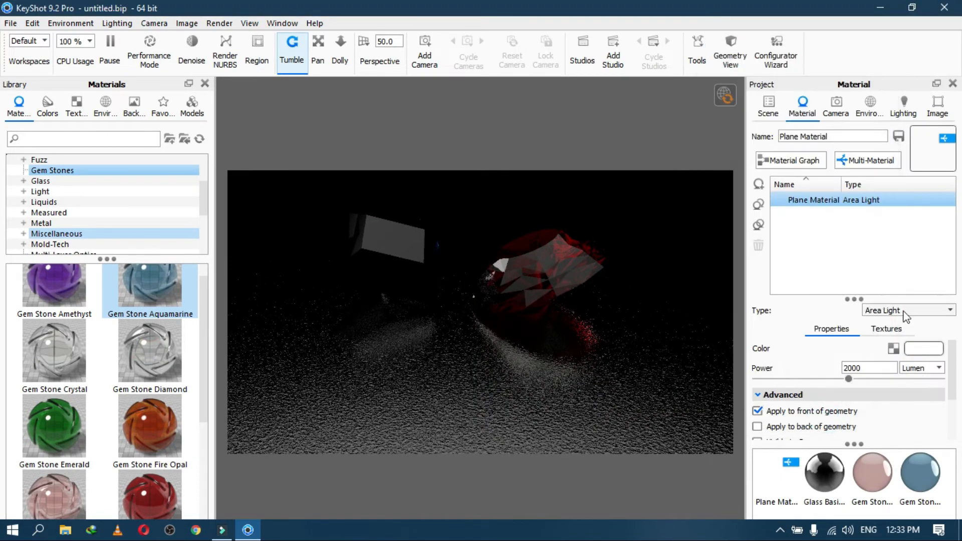
Step: Change the plane's light type to Spotlight, set its power to 3000 W and enable constant light output
click(902, 311)
click(891, 282)
drag(874, 395, 835, 398)
text(3000)
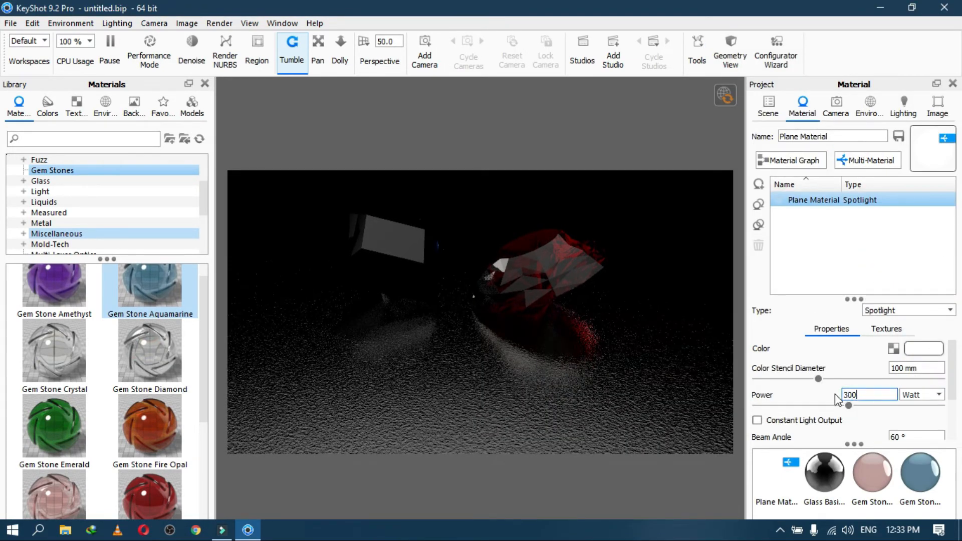
key(Return)
click(757, 420)
Step: Set the spotlight's falloff to about 0.227 and its radius to about 1175 mm, keeping the Spotlight type
scroll(776, 418, down, 3)
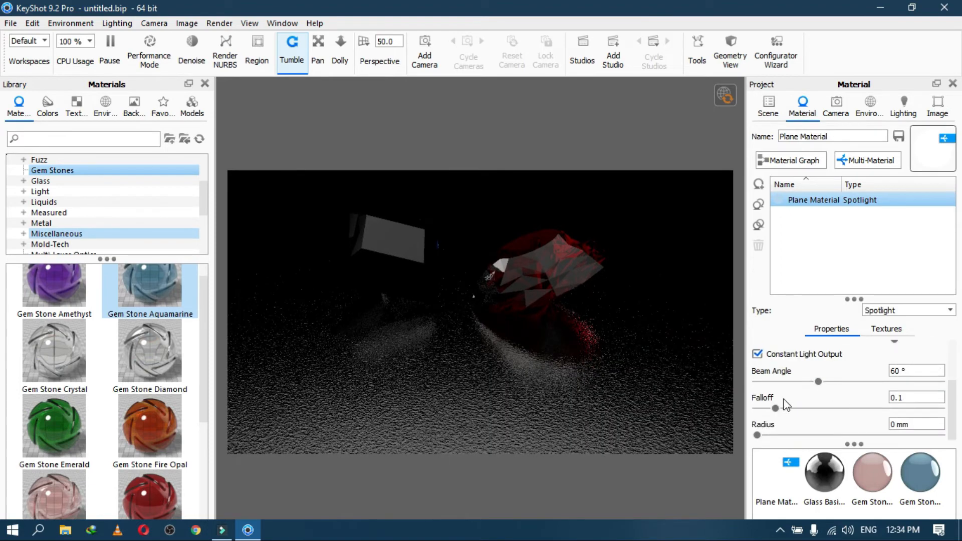
drag(776, 434, 799, 435)
scroll(885, 346, up, 3)
scroll(841, 346, down, 3)
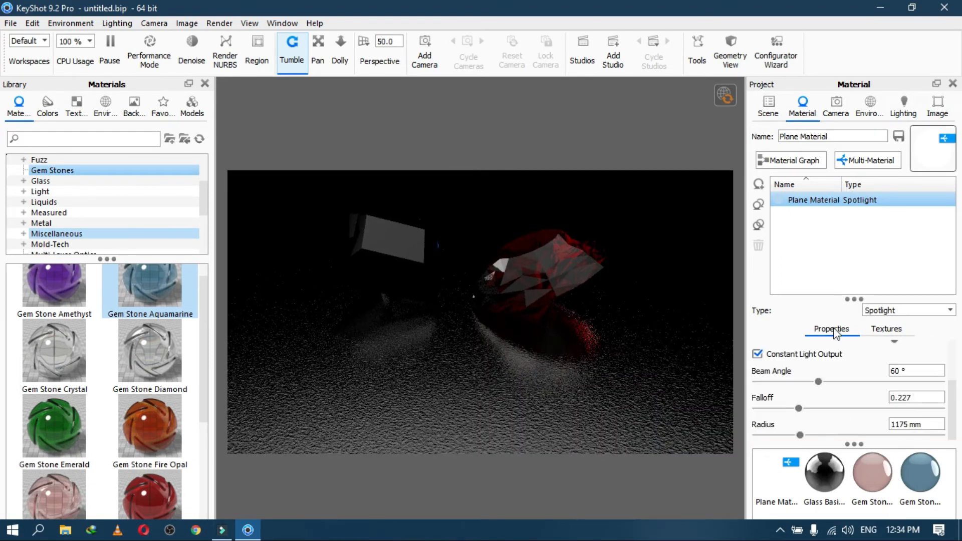
click(907, 311)
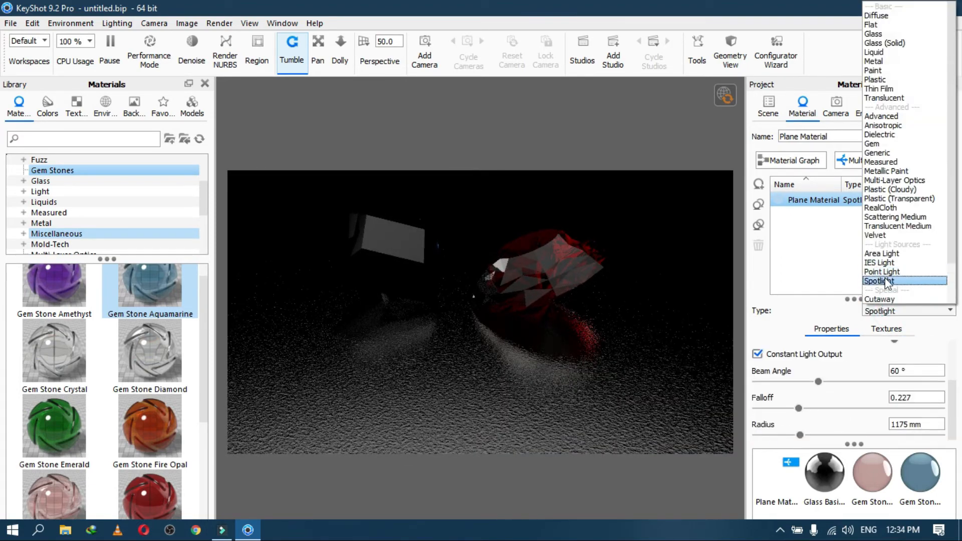
click(891, 282)
Step: Try Gem Stone Diamond and Gem Stone Crystal on the square-cut diamond and reapply Gem Stone Aquamarine
drag(150, 350, 395, 273)
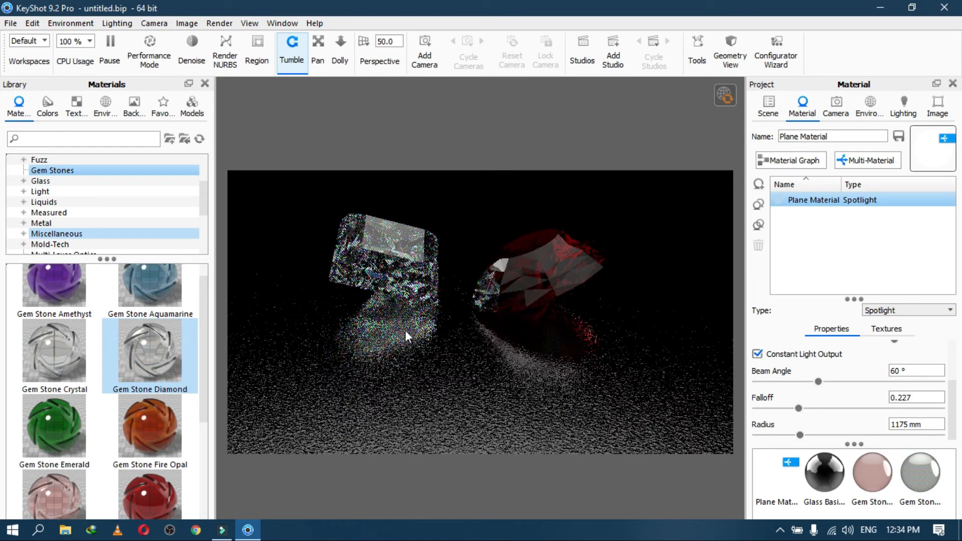
drag(54, 350, 398, 278)
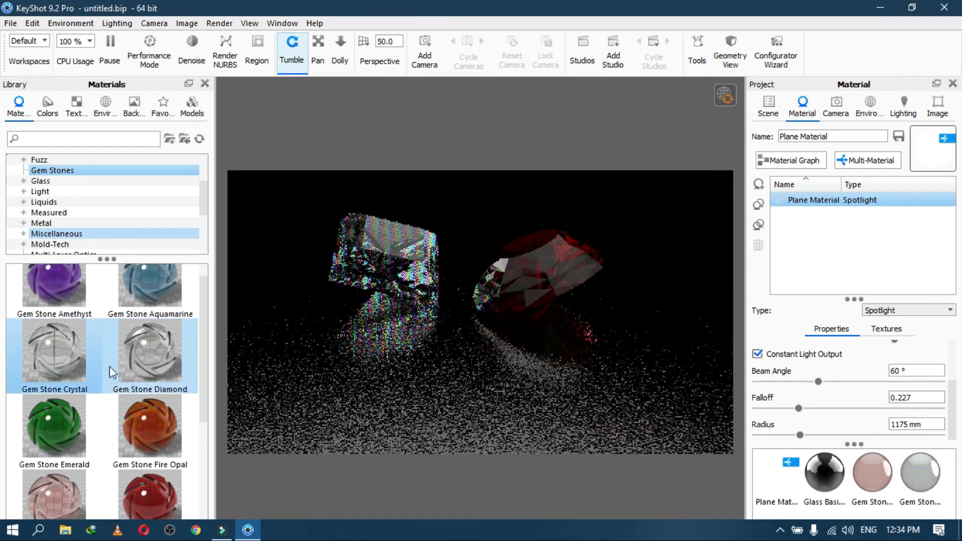
drag(136, 292, 406, 258)
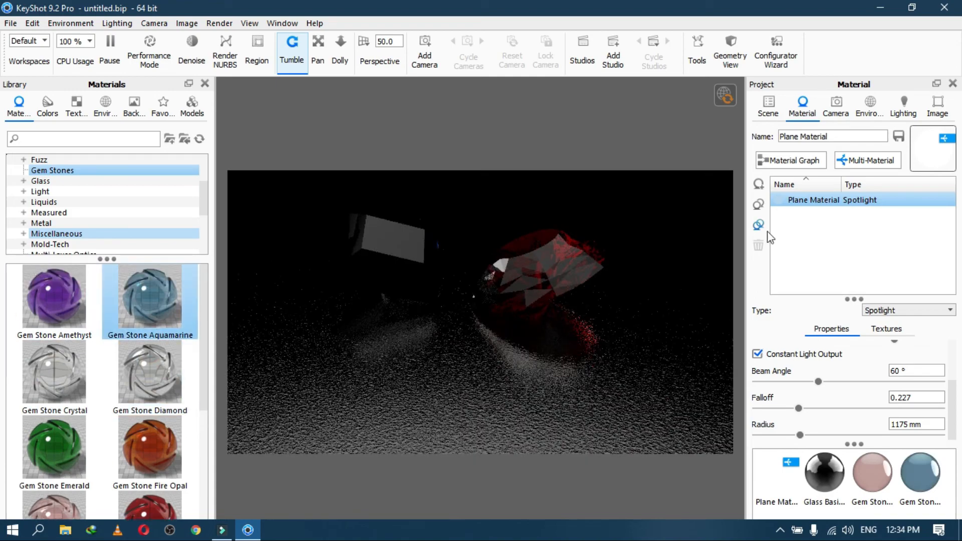
Step: Reposition the two round light pins on the environment map to change the lighting on the gems
click(874, 112)
drag(901, 287, 740, 254)
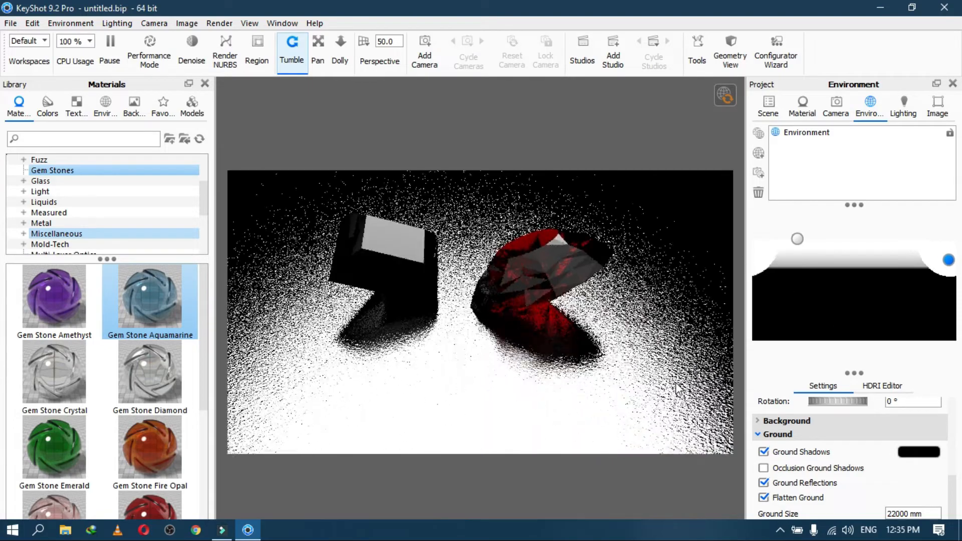
drag(795, 240, 959, 251)
click(780, 529)
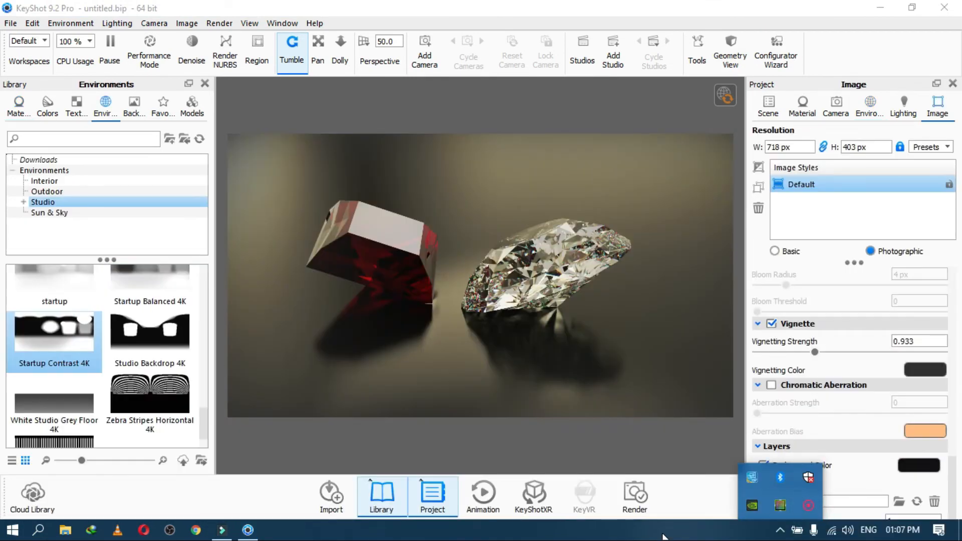
click(663, 535)
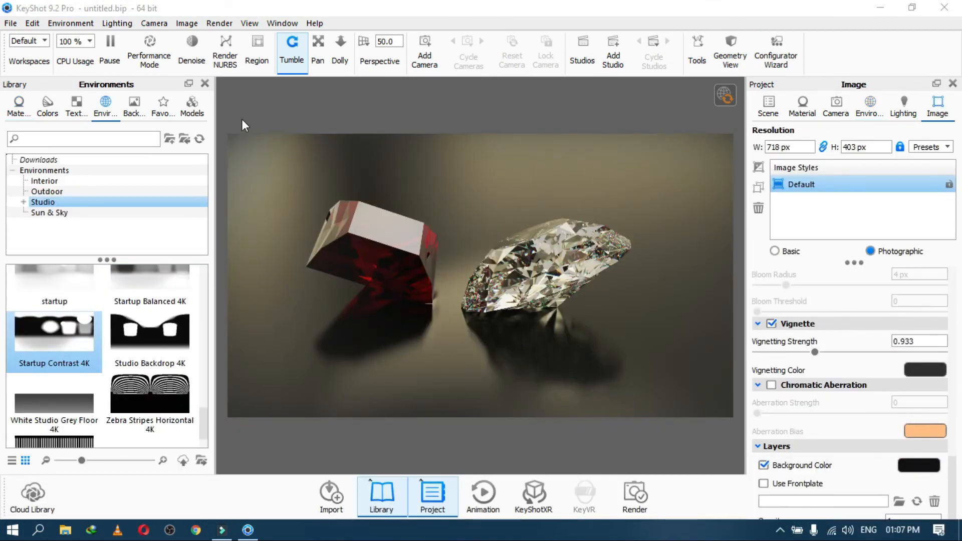
Step: Render the still image with render layers and the Lighting and Ambient Occlusion passes enabled
click(642, 506)
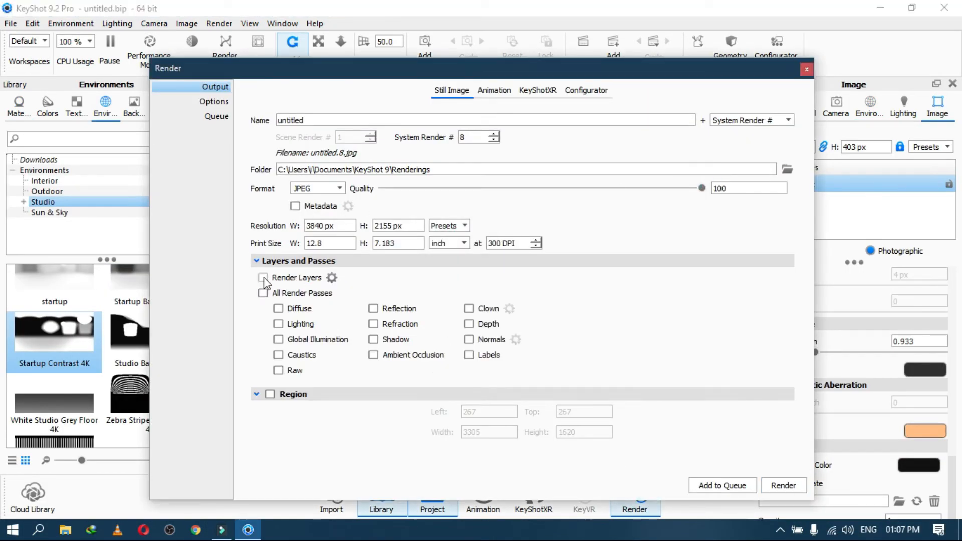
click(263, 278)
click(278, 323)
click(373, 354)
click(775, 488)
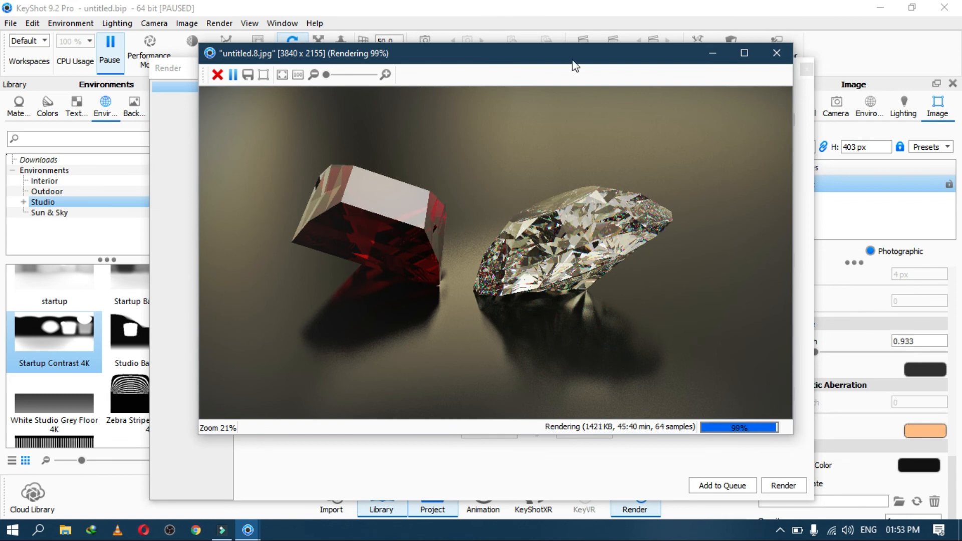
drag(571, 64, 586, 64)
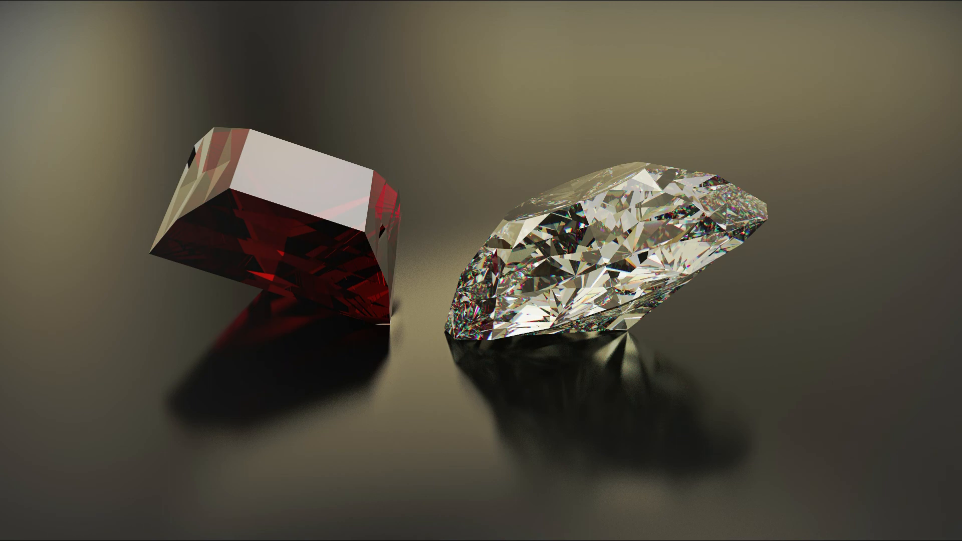